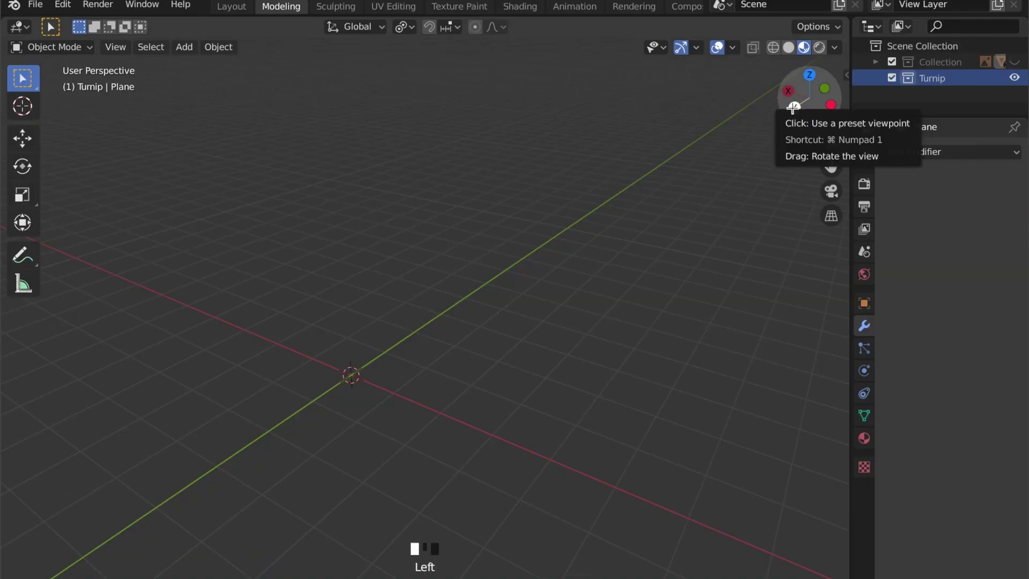
Add kohlrabi-74276.jpg from the Turnip folder as a background reference image
{"action": "key", "text": "shift+a"}
{"action": "mouse_move", "coordinate": [529, 456]}
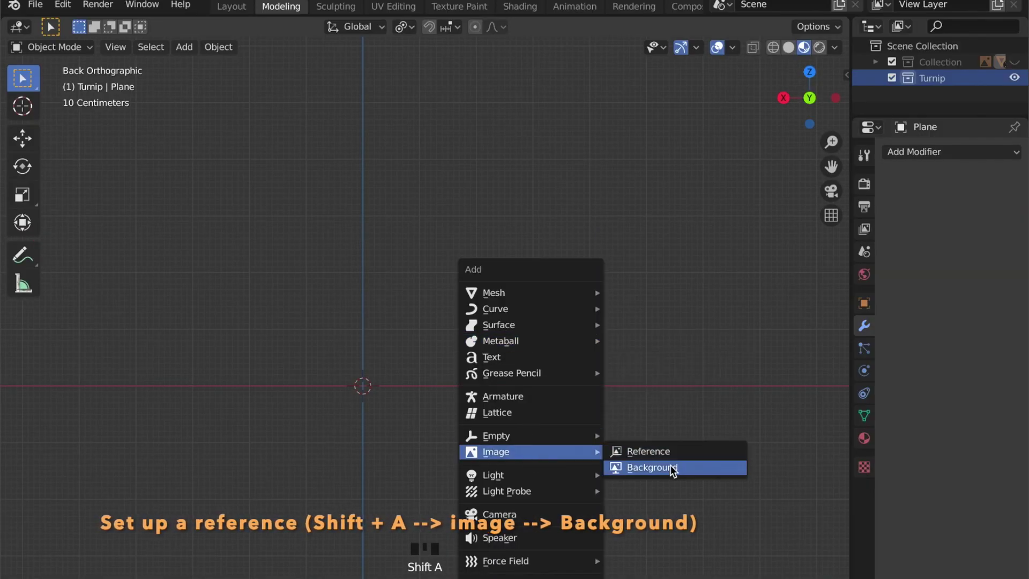
{"action": "left_click", "coordinate": [670, 465]}
{"action": "left_click", "coordinate": [156, 369]}
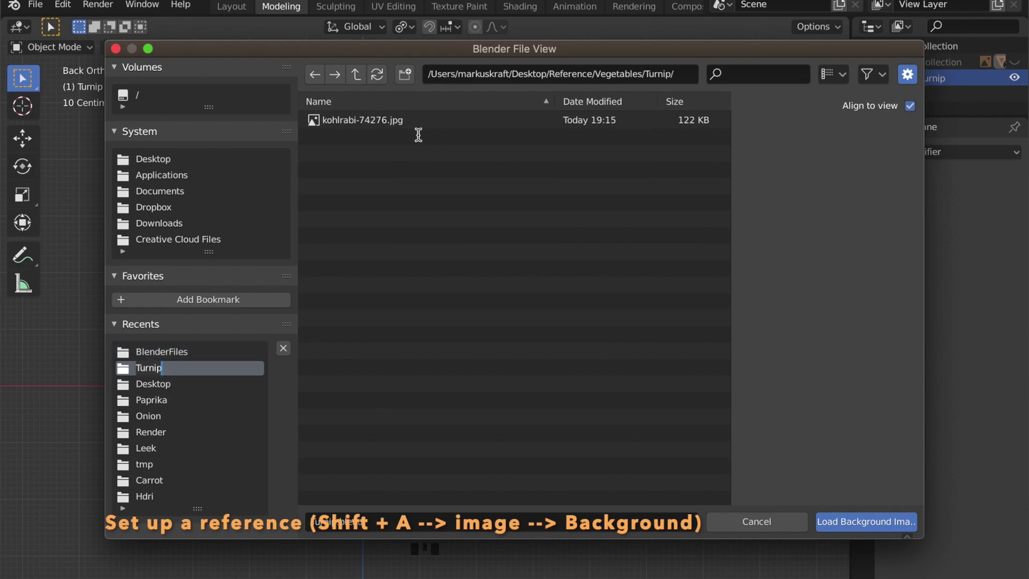
{"action": "double_click", "coordinate": [345, 120]}
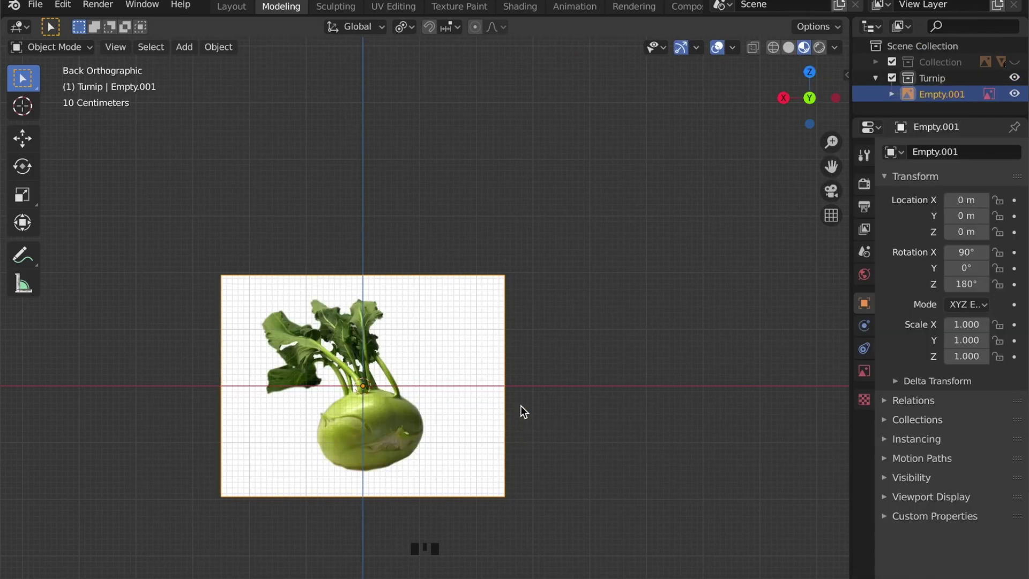
Tilt the reference 8.21° on Y and move it to X -0.056, Z 0.807
{"action": "key", "text": "g"}
{"action": "left_click", "coordinate": [587, 322]}
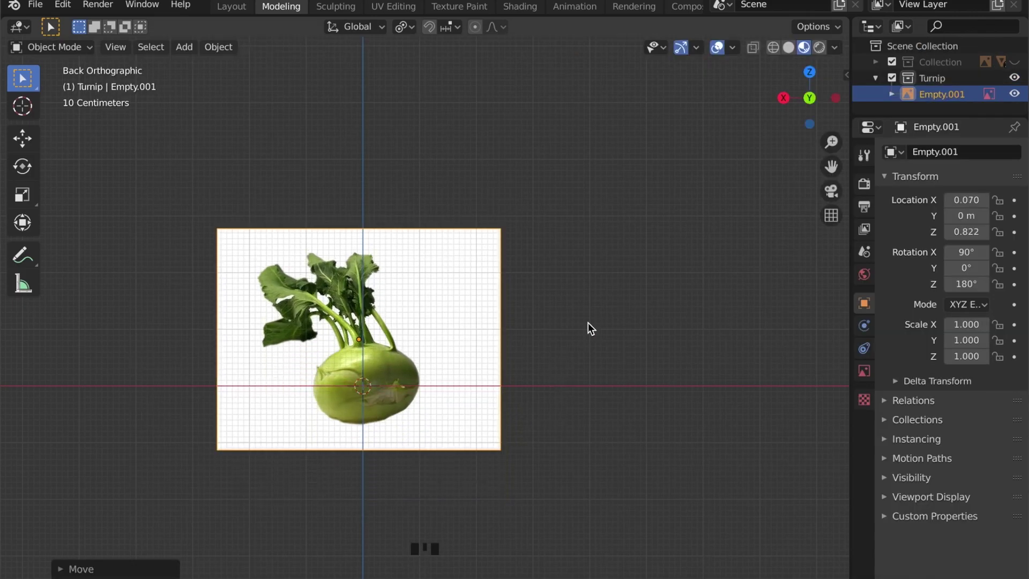
{"action": "key", "text": "r"}
{"action": "left_click", "coordinate": [603, 371]}
{"action": "key", "text": "g"}
{"action": "left_click", "coordinate": [611, 368]}
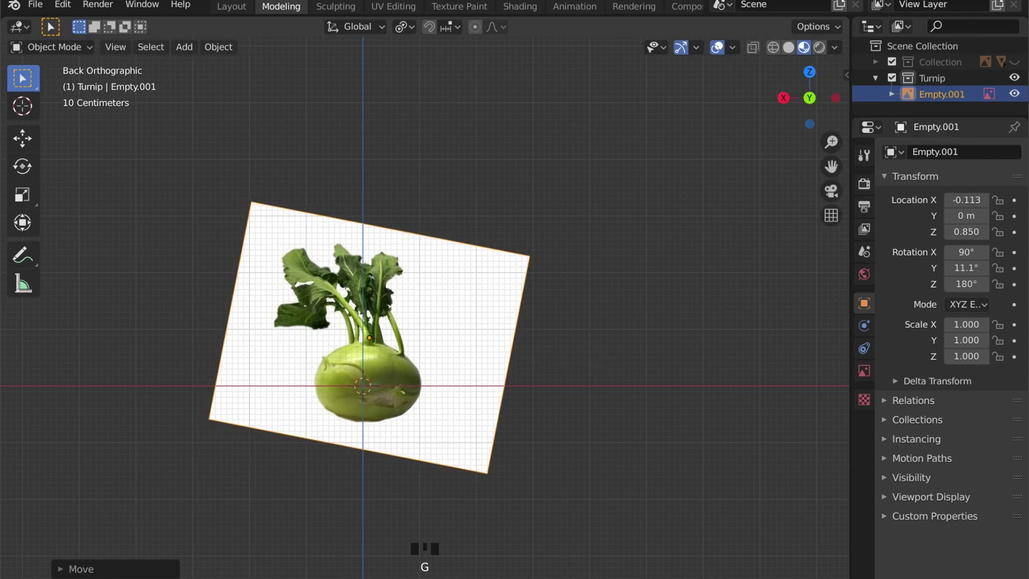
{"action": "key", "text": "r"}
{"action": "left_click", "coordinate": [603, 355]}
{"action": "key", "text": "g"}
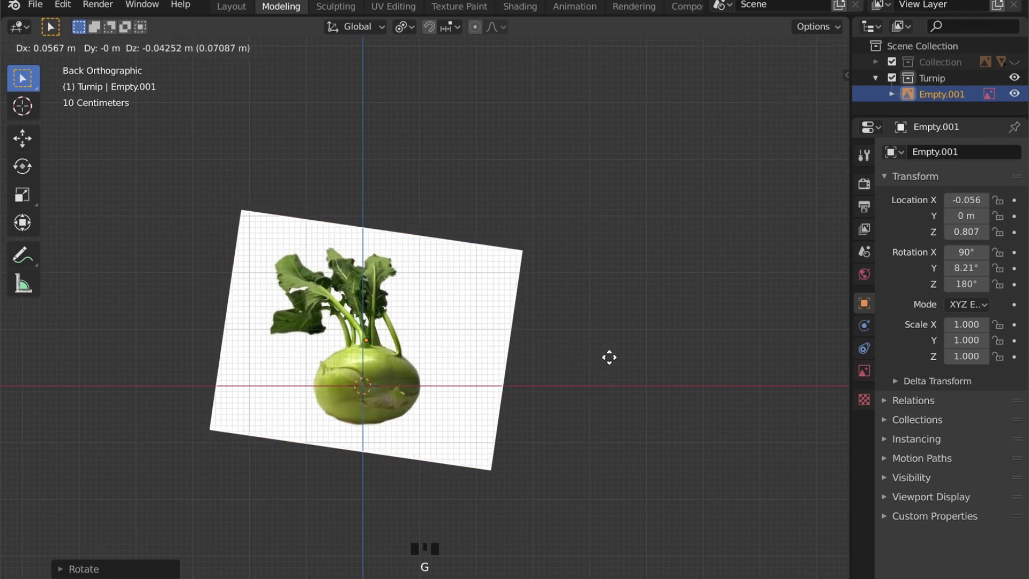
{"action": "left_click", "coordinate": [609, 357]}
{"action": "middle_click_drag", "start_coordinate": [454, 438], "coordinate": [475, 436], "text": "shift"}
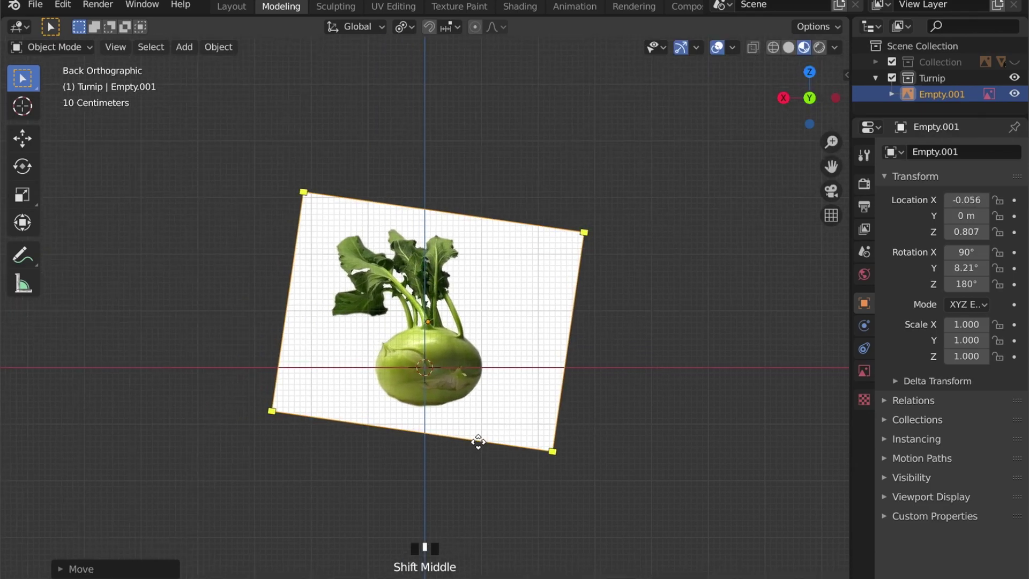
{"action": "left_click", "coordinate": [462, 484]}
Add a UV sphere (Sphere.001) with 16 segments and 16 rings over the bulb
{"action": "key", "text": "shift+a"}
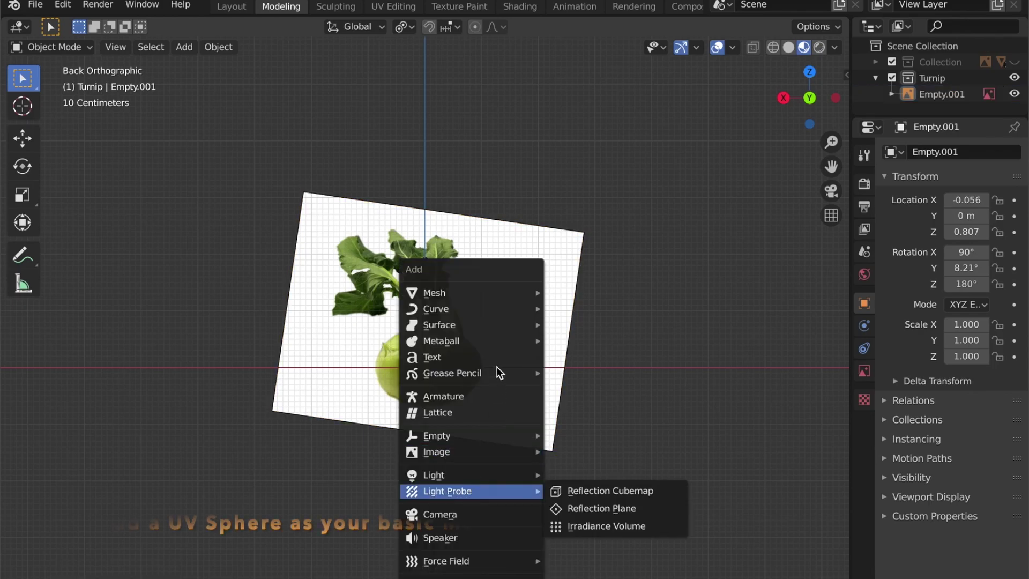
{"action": "mouse_move", "coordinate": [494, 290]}
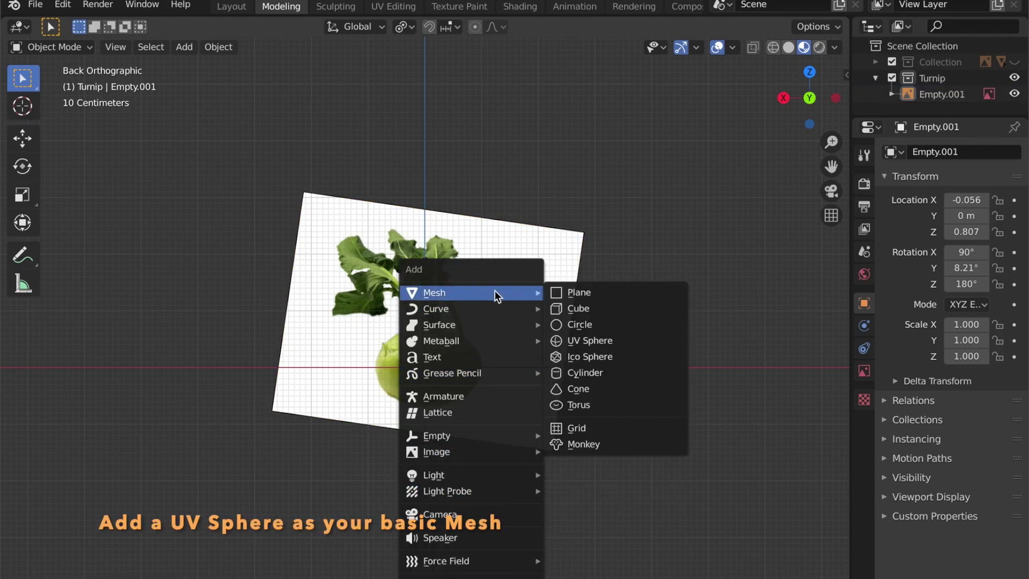
{"action": "left_click", "coordinate": [592, 342]}
{"action": "left_click", "coordinate": [61, 569]}
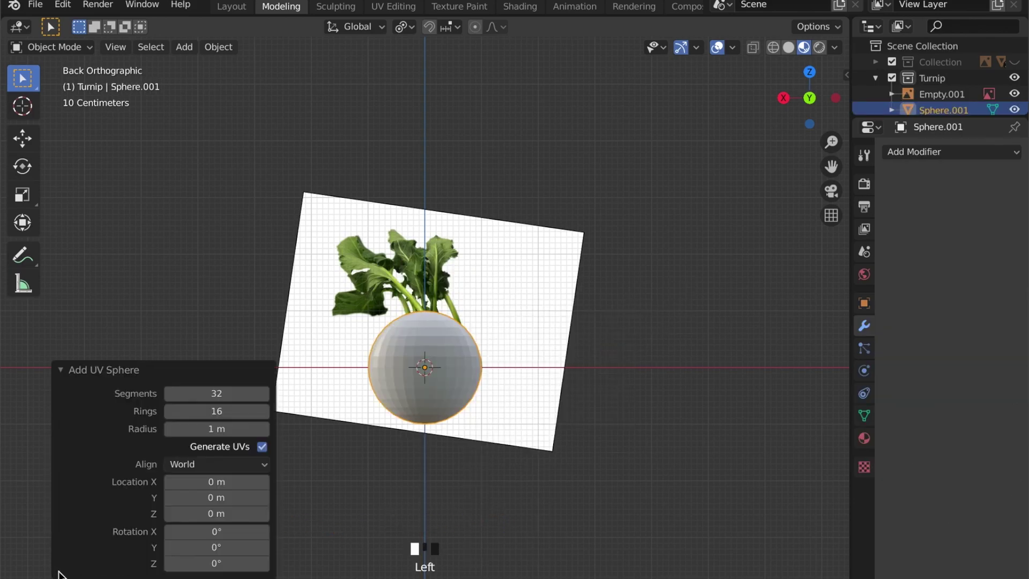
{"action": "double_click", "coordinate": [217, 397]}
{"action": "type", "text": "16"}
{"action": "key", "text": "Return"}
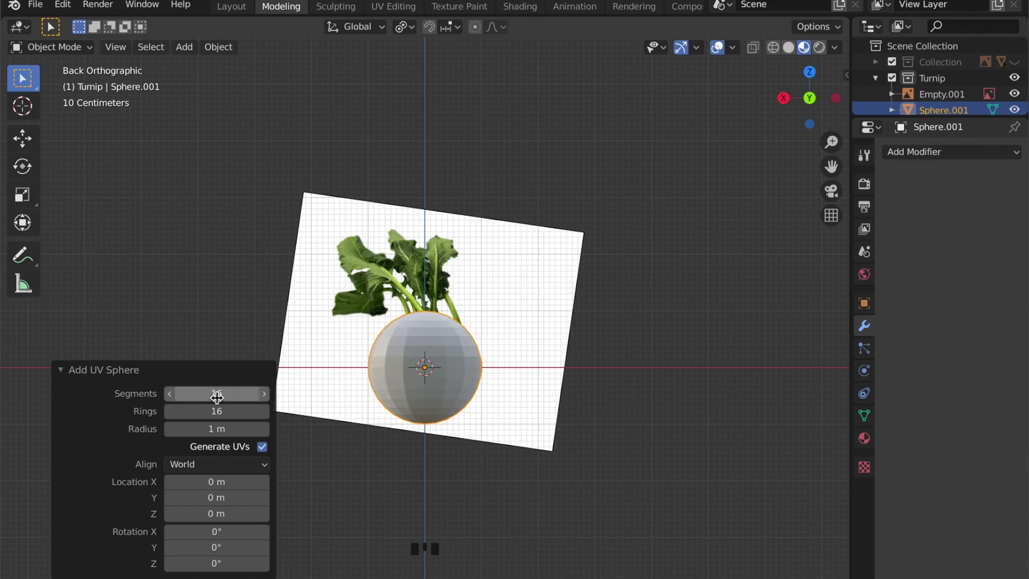
{"action": "left_click", "coordinate": [64, 371]}
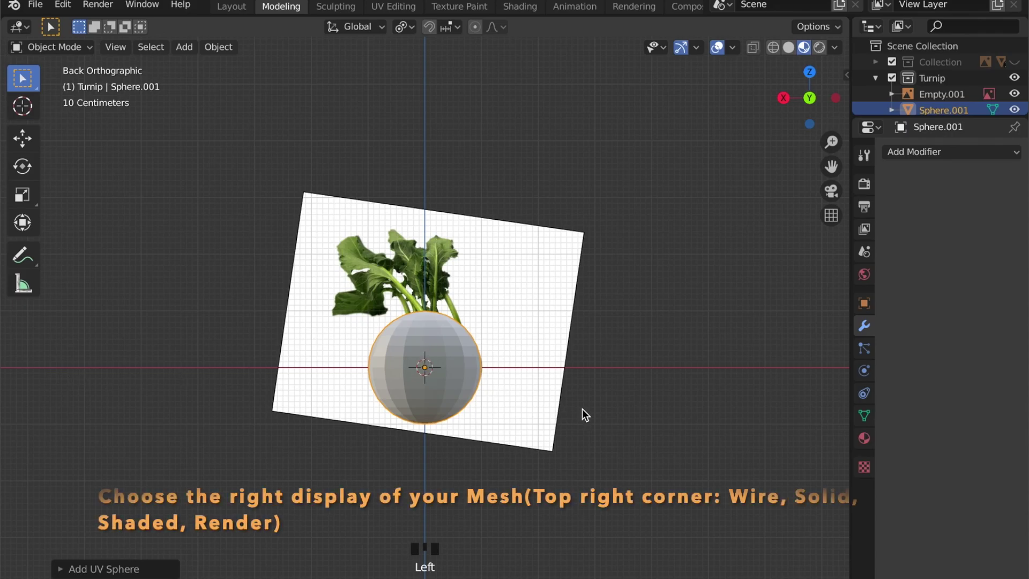
With X-ray and wireframe on, flatten the sphere along Z
{"action": "key", "text": "alt+z"}
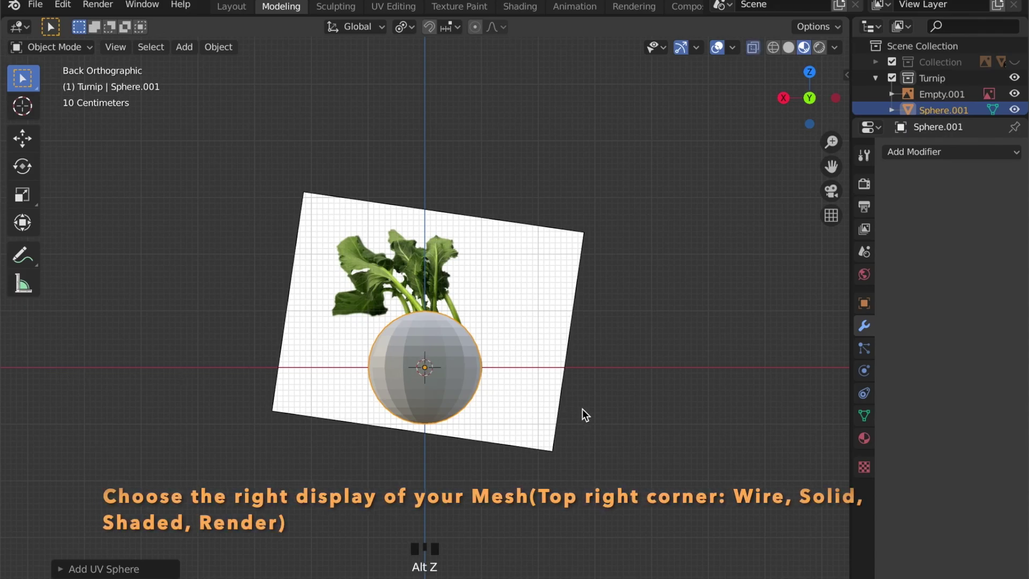
{"action": "left_click", "coordinate": [582, 409]}
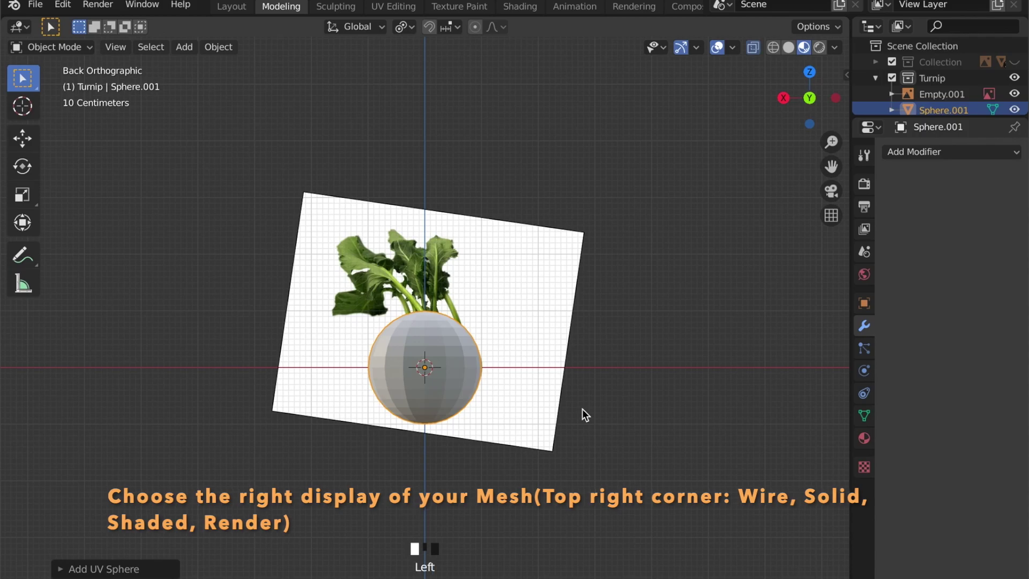
{"action": "left_click", "coordinate": [469, 350]}
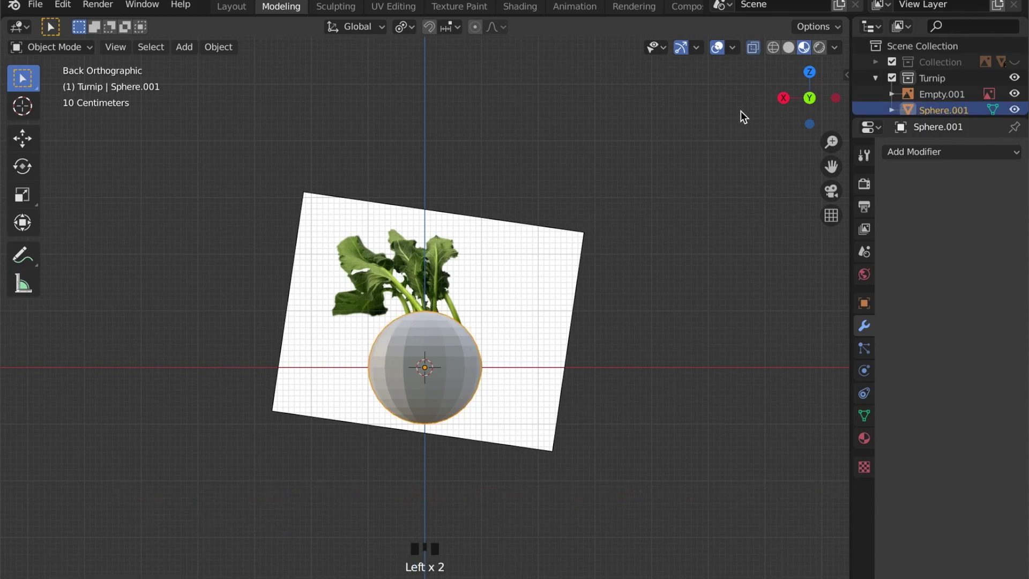
{"action": "left_click", "coordinate": [773, 49]}
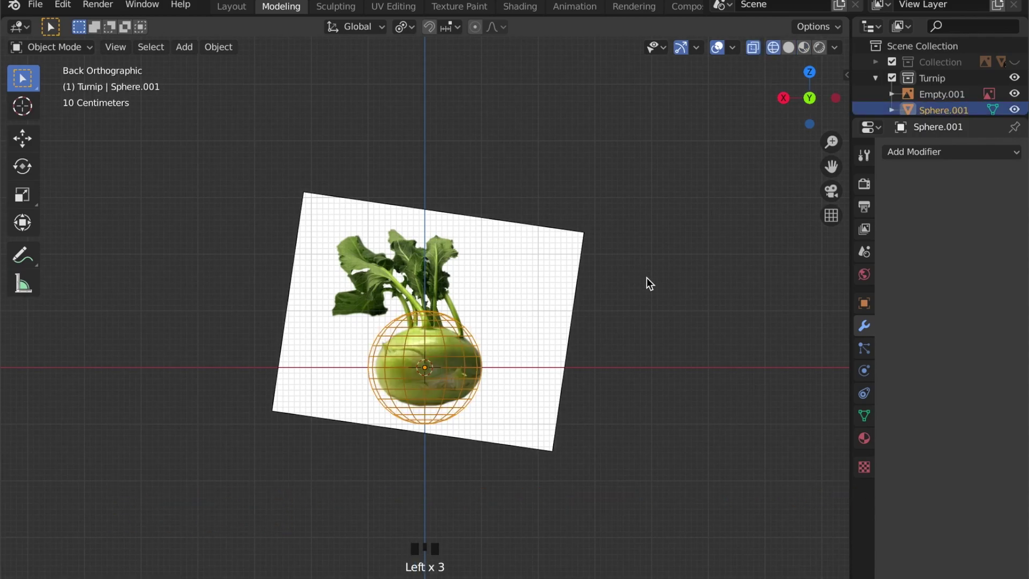
{"action": "key", "text": "s"}
{"action": "key", "text": "z"}
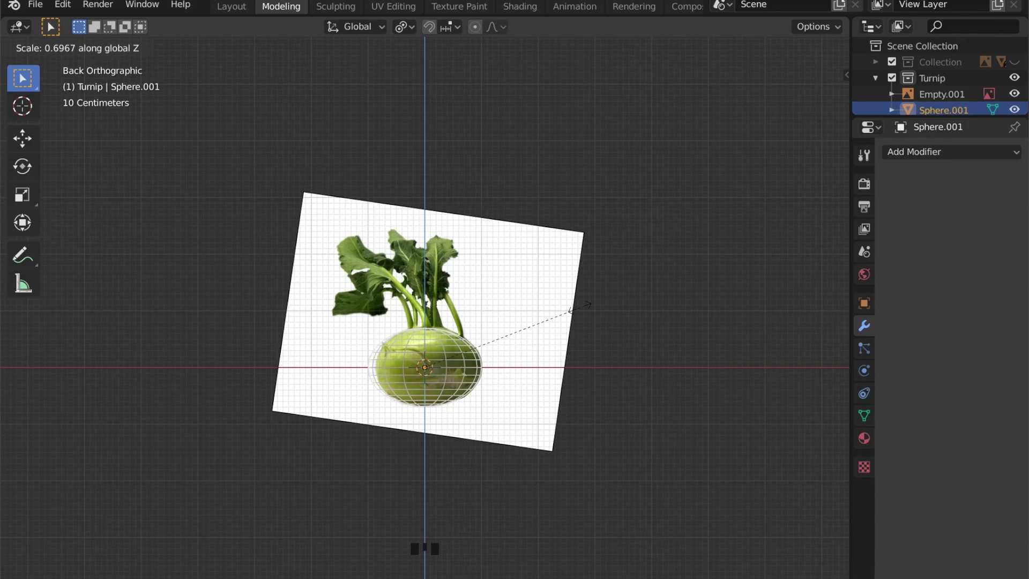
{"action": "left_click", "coordinate": [586, 301]}
Widen the sphere sideways, scaling with Z excluded, to match the bulb
{"action": "scroll", "coordinate": [471, 384], "scroll_direction": "up", "scroll_amount": 3}
{"action": "scroll", "coordinate": [471, 384], "scroll_direction": "up", "scroll_amount": 2}
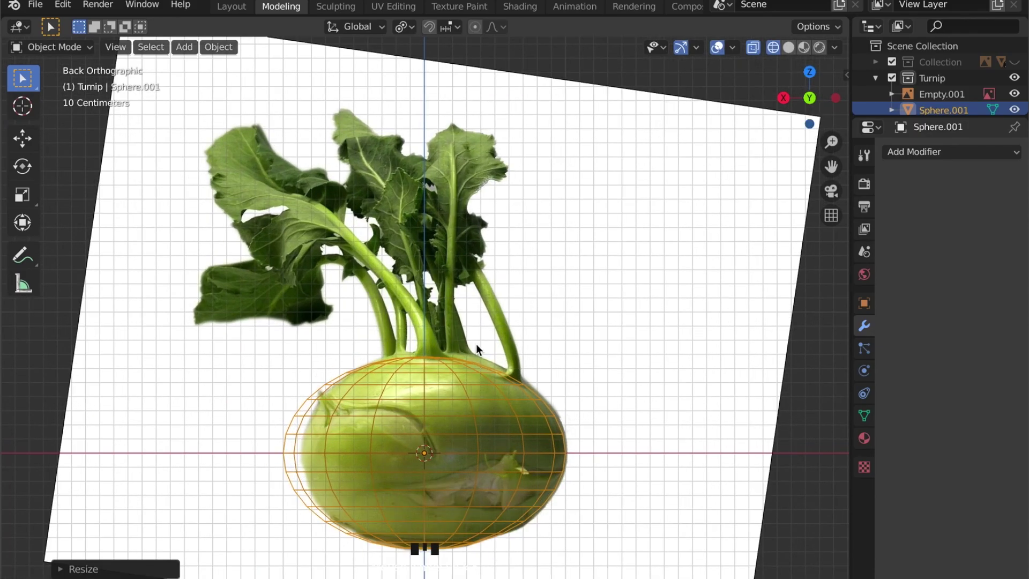
{"action": "middle_click_drag", "start_coordinate": [476, 343], "coordinate": [482, 284], "text": "shift"}
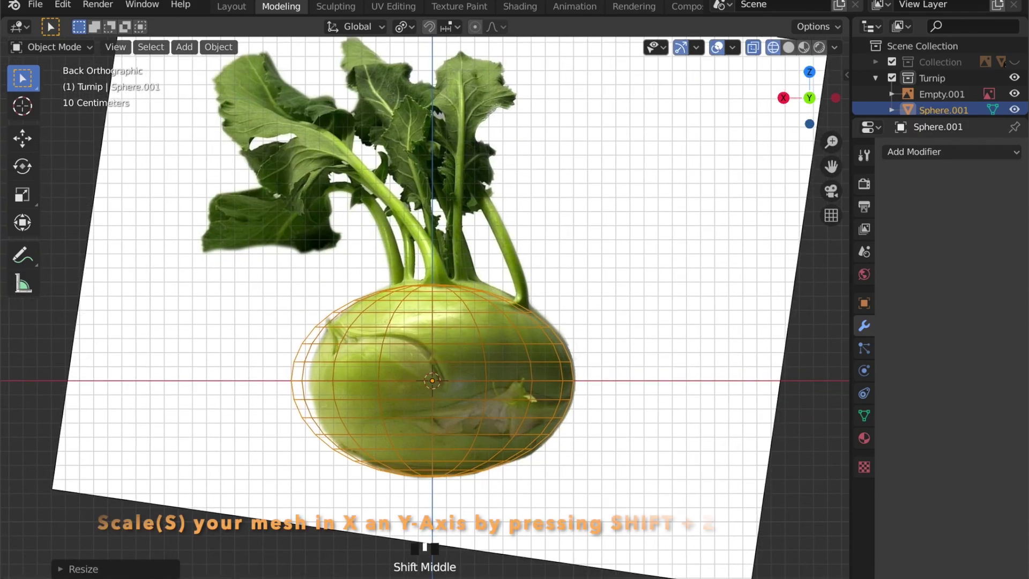
{"action": "key", "text": "s"}
{"action": "key", "text": "shift+z"}
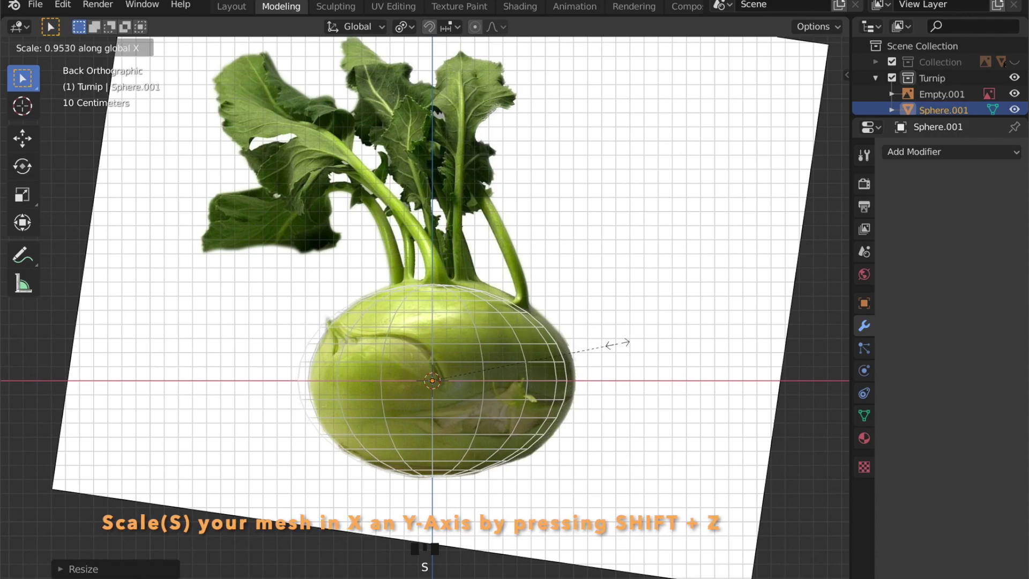
{"action": "left_click", "coordinate": [619, 342]}
Move the reference to X 0.005, Z 0.802, then restore solid, non-X-ray shading
{"action": "left_click", "coordinate": [689, 348]}
{"action": "key", "text": "g"}
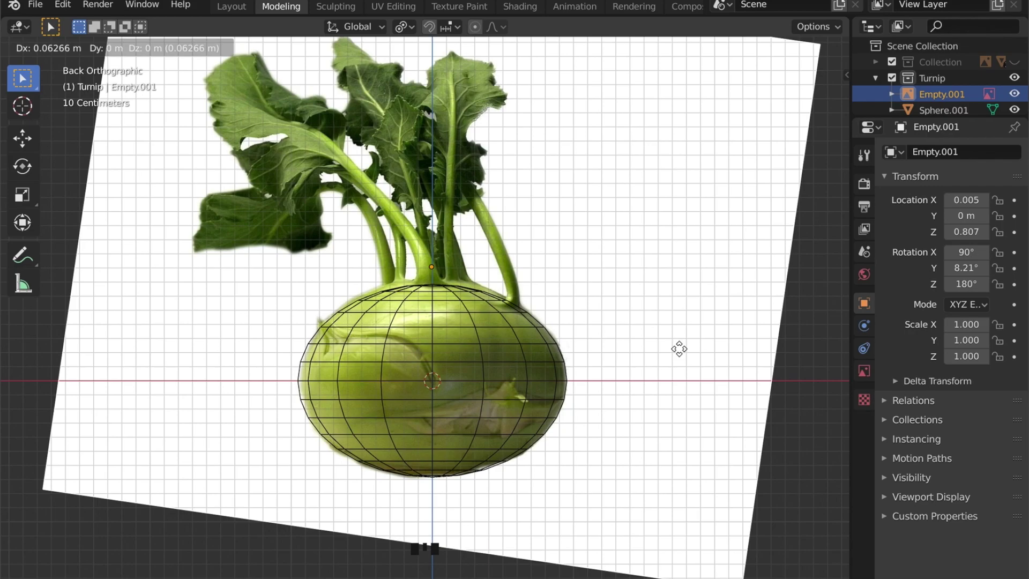
{"action": "left_click", "coordinate": [670, 346]}
{"action": "scroll", "coordinate": [591, 320], "scroll_direction": "down", "scroll_amount": 4}
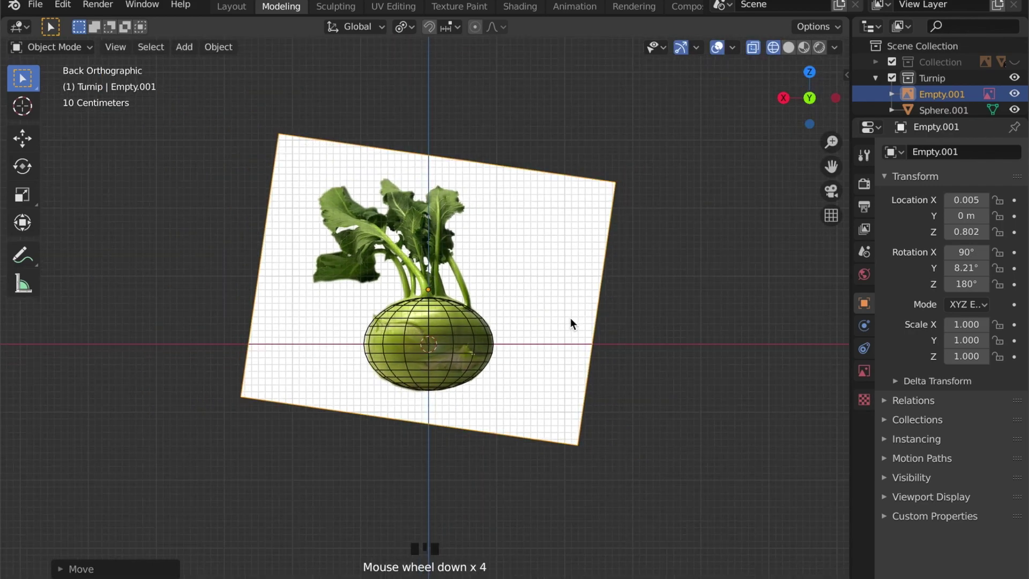
{"action": "left_click", "coordinate": [788, 47]}
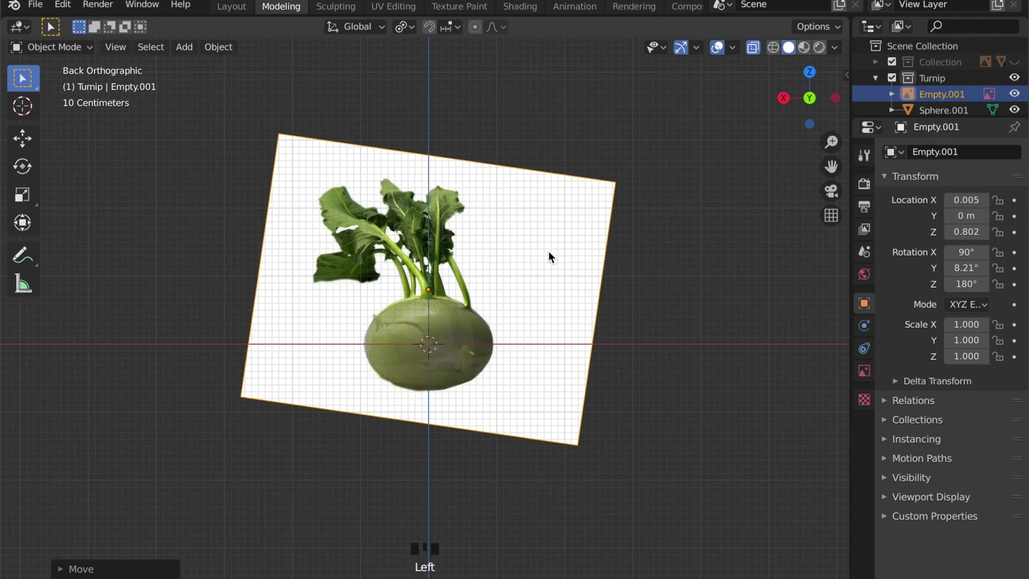
{"action": "mouse_move", "coordinate": [549, 251]}
{"action": "middle_mouse_down"}
{"action": "mouse_move", "coordinate": [497, 309]}
{"action": "mouse_move", "coordinate": [500, 345]}
{"action": "middle_mouse_up"}
{"action": "key", "text": "alt+z"}
Edit the sphere in face select mode with the selection cleared
{"action": "scroll", "coordinate": [446, 364], "scroll_direction": "up", "scroll_amount": 3}
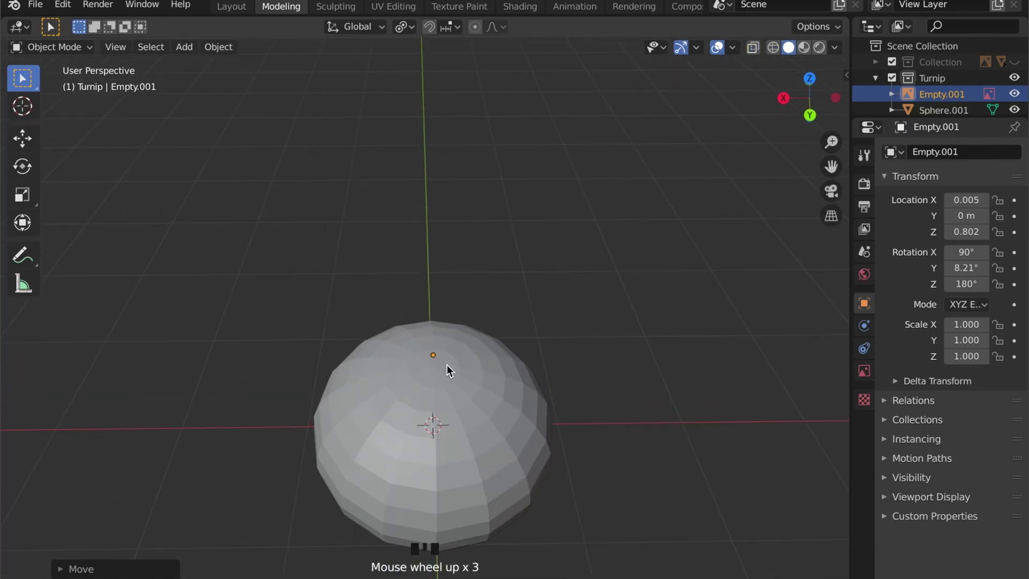
{"action": "middle_click_drag", "start_coordinate": [445, 365], "coordinate": [451, 314], "text": "shift"}
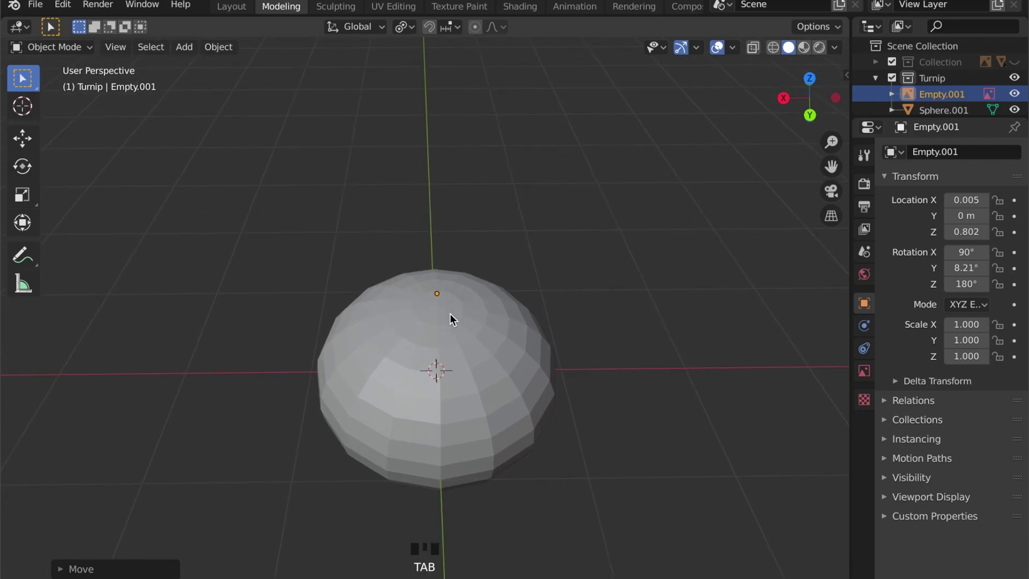
{"action": "left_click", "coordinate": [544, 342]}
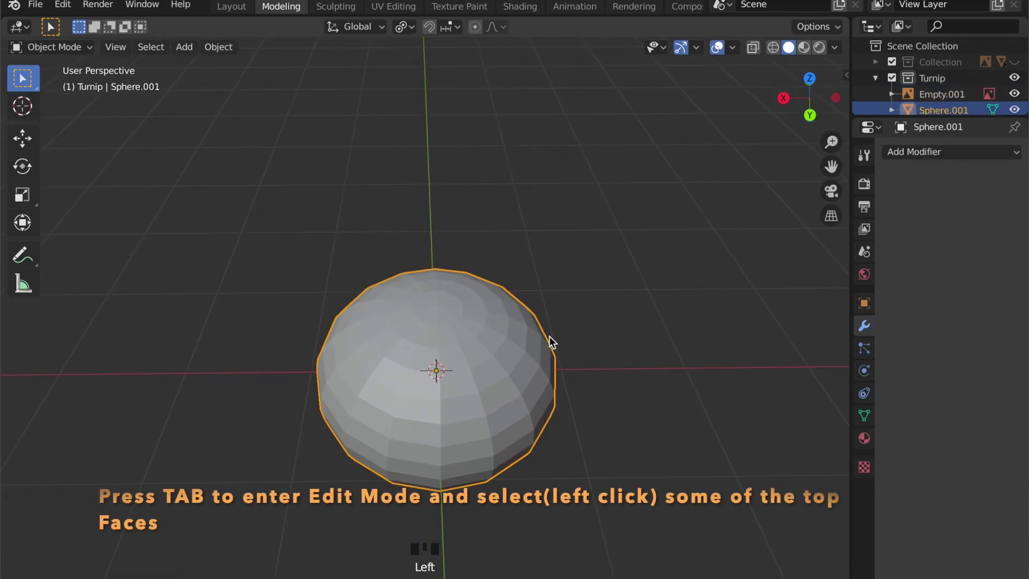
{"action": "key", "text": "Tab"}
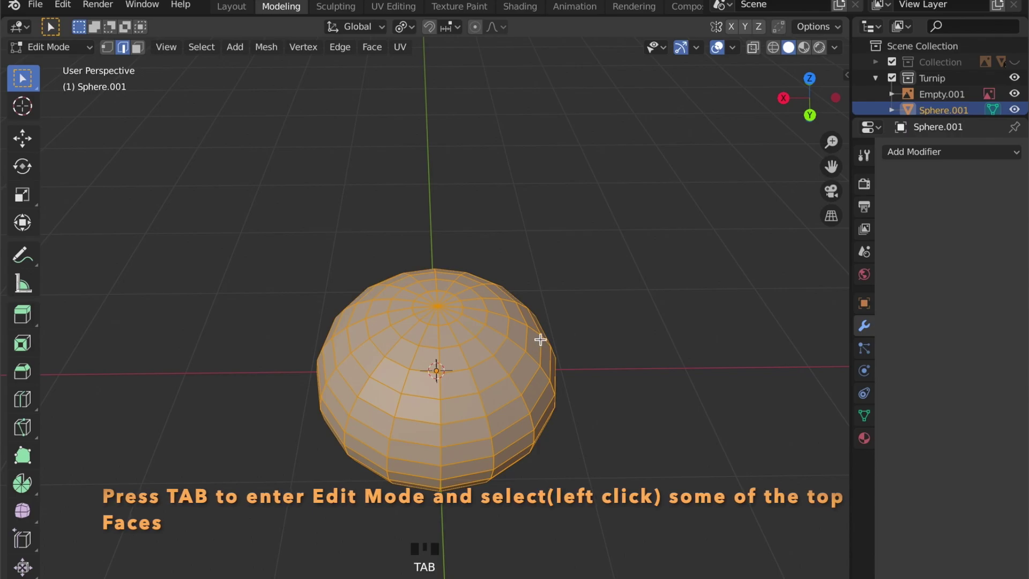
{"action": "scroll", "coordinate": [535, 343], "scroll_direction": "up", "scroll_amount": 1}
{"action": "middle_click_drag", "start_coordinate": [535, 343], "coordinate": [507, 361]}
{"action": "key", "text": "3"}
{"action": "left_click", "coordinate": [645, 285]}
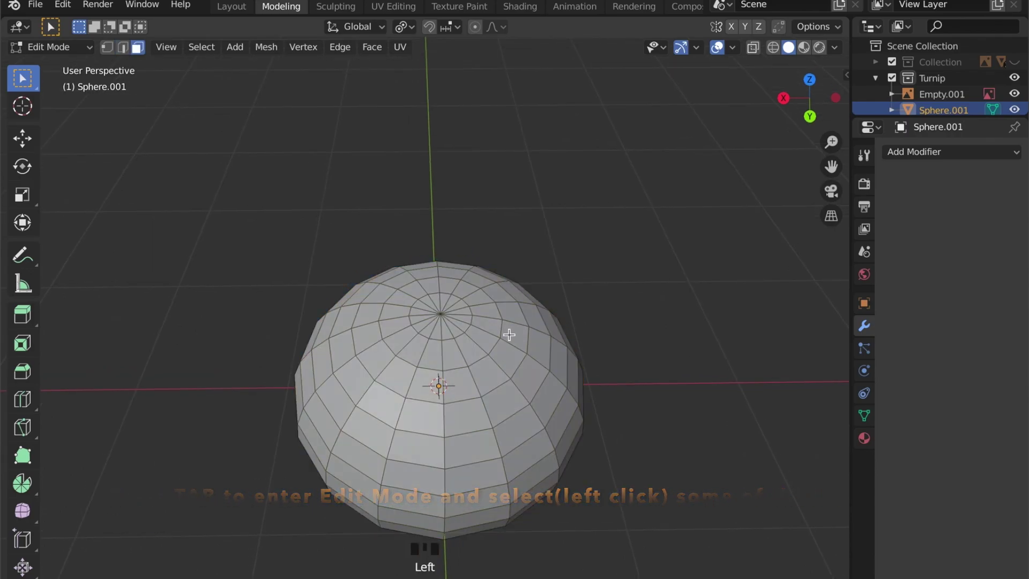
Select alternating faces in a ring around the sphere's top
{"action": "left_click", "coordinate": [451, 294], "text": "shift"}
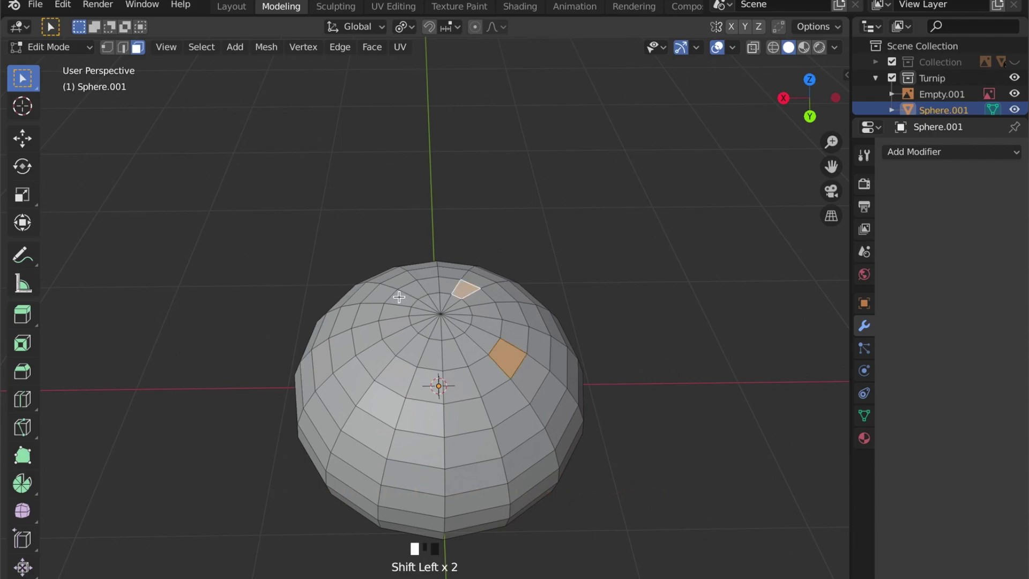
{"action": "left_click", "coordinate": [399, 377], "text": "shift"}
{"action": "left_click", "coordinate": [471, 421], "text": "shift"}
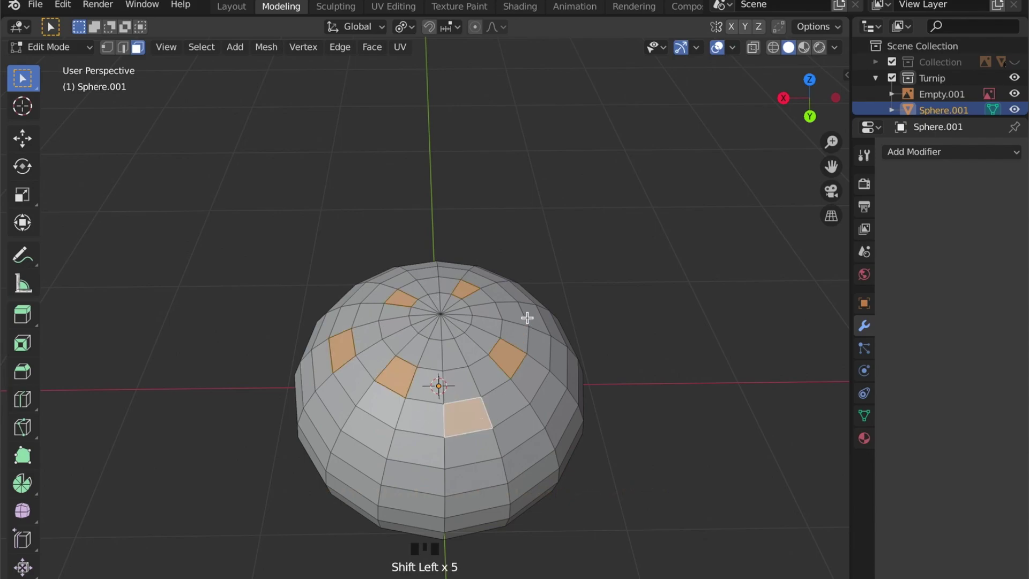
{"action": "left_click", "coordinate": [507, 316], "text": "shift"}
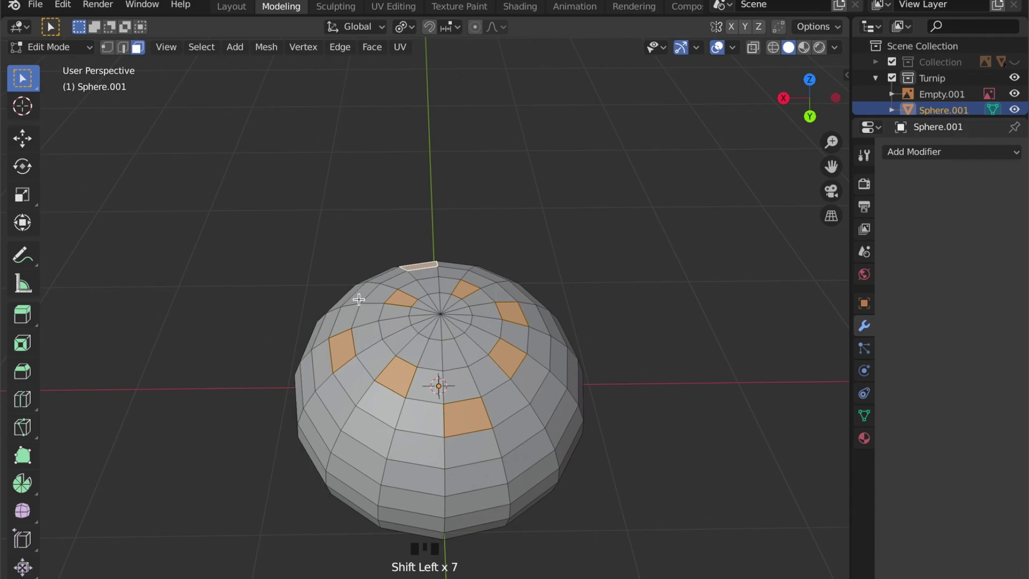
{"action": "left_click", "coordinate": [460, 358], "text": "shift"}
{"action": "middle_click_drag", "start_coordinate": [459, 358], "coordinate": [496, 304]}
{"action": "left_click", "coordinate": [497, 303], "text": "shift"}
{"action": "middle_click_drag", "start_coordinate": [509, 395], "coordinate": [482, 439]}
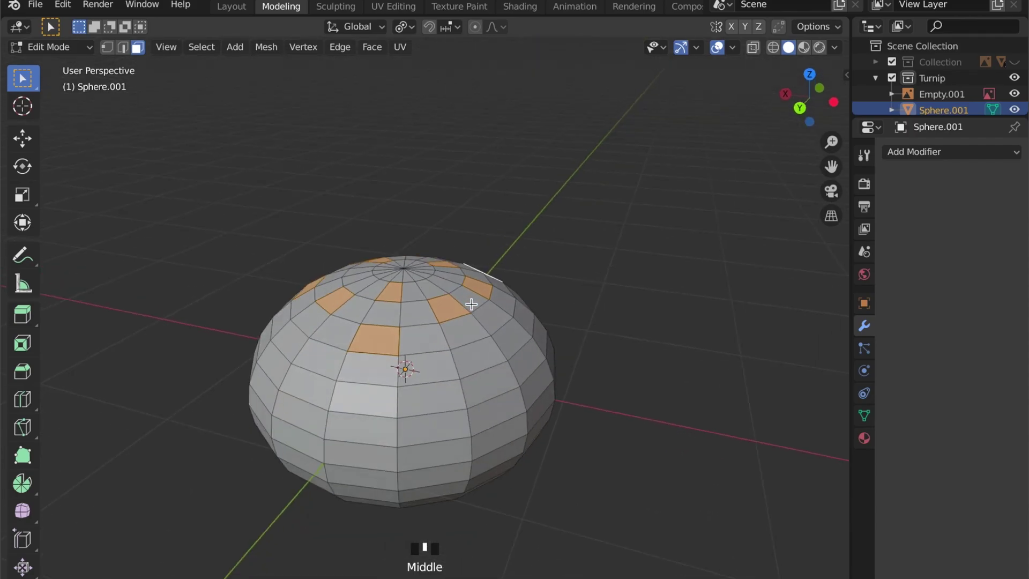
{"action": "scroll", "coordinate": [482, 439], "scroll_direction": "down", "scroll_amount": 3}
Extrude the selected top faces about 0.25 m up along Z
{"action": "left_click", "coordinate": [807, 94]}
{"action": "middle_click_drag", "start_coordinate": [619, 252], "coordinate": [590, 305], "text": "shift"}
{"action": "key", "text": "e"}
{"action": "key", "text": "z"}
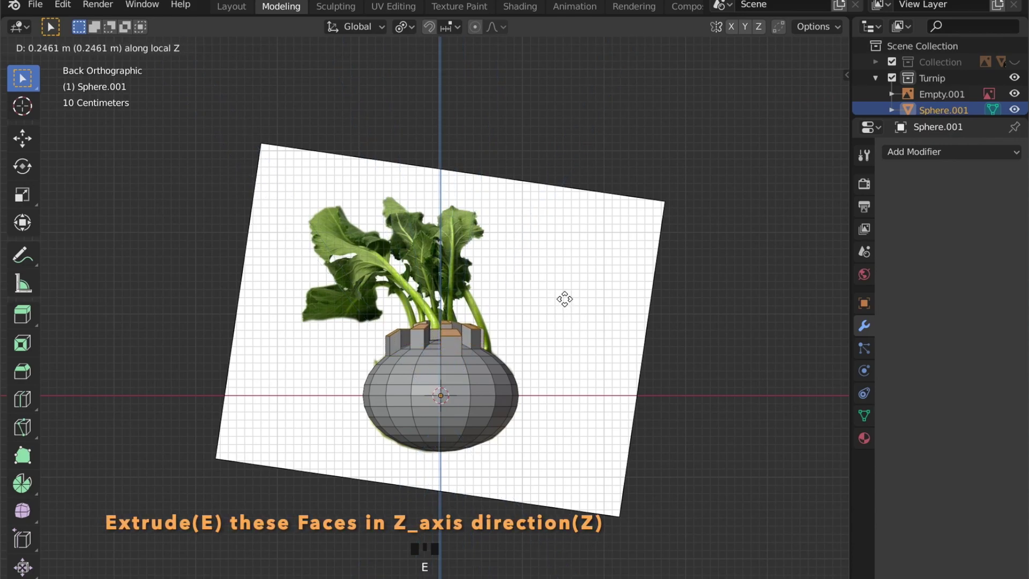
{"action": "left_click", "coordinate": [553, 308]}
In edge mode, select one block's top edge
{"action": "scroll", "coordinate": [496, 343], "scroll_direction": "up", "scroll_amount": 5}
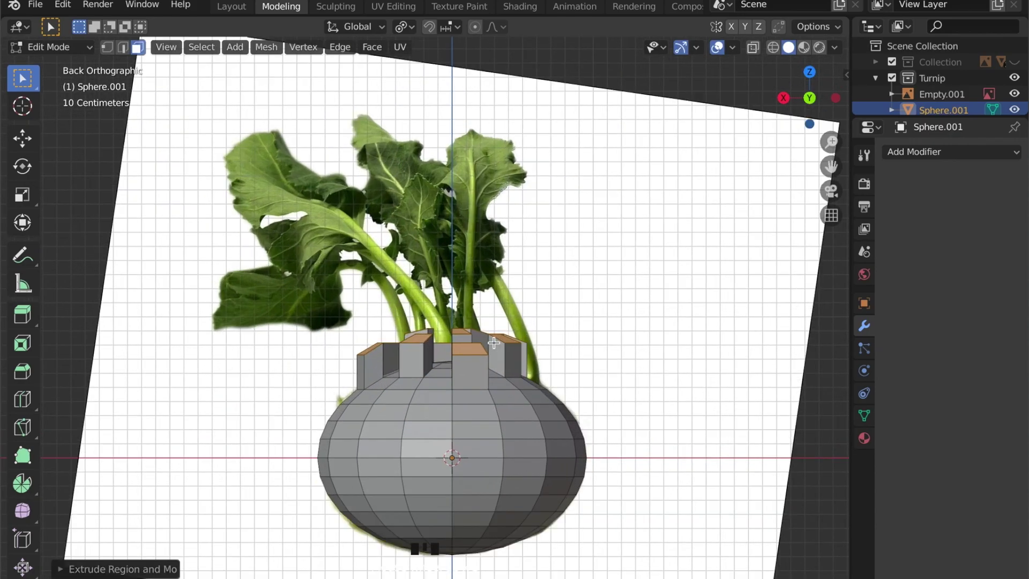
{"action": "middle_click_drag", "start_coordinate": [491, 348], "coordinate": [494, 409]}
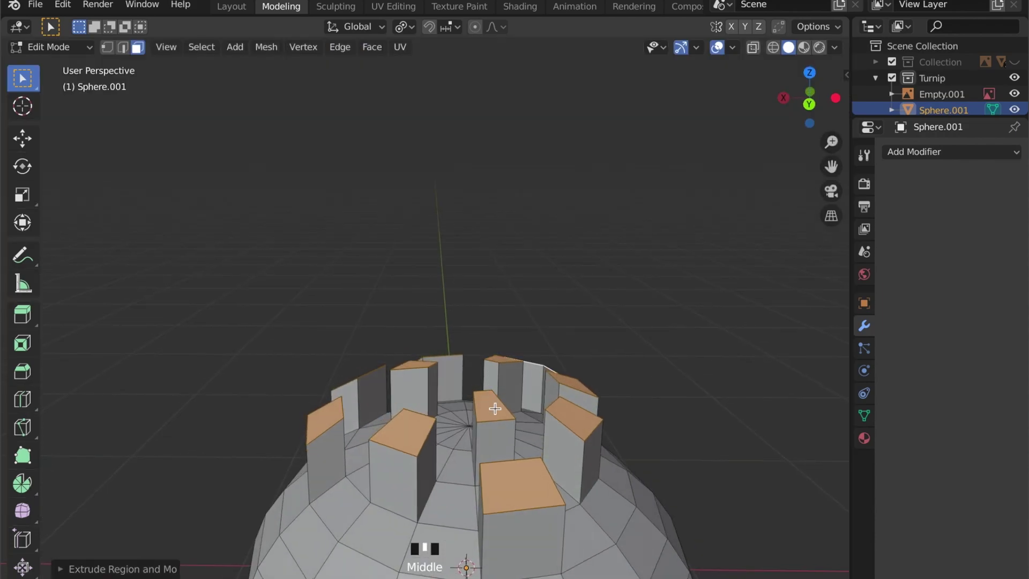
{"action": "key", "text": "2"}
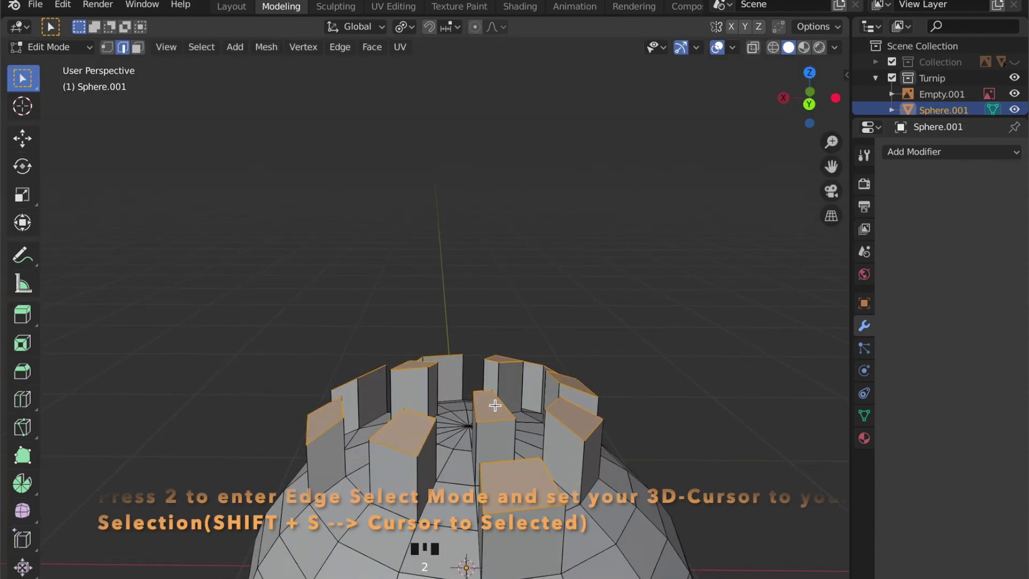
{"action": "left_click", "coordinate": [482, 391]}
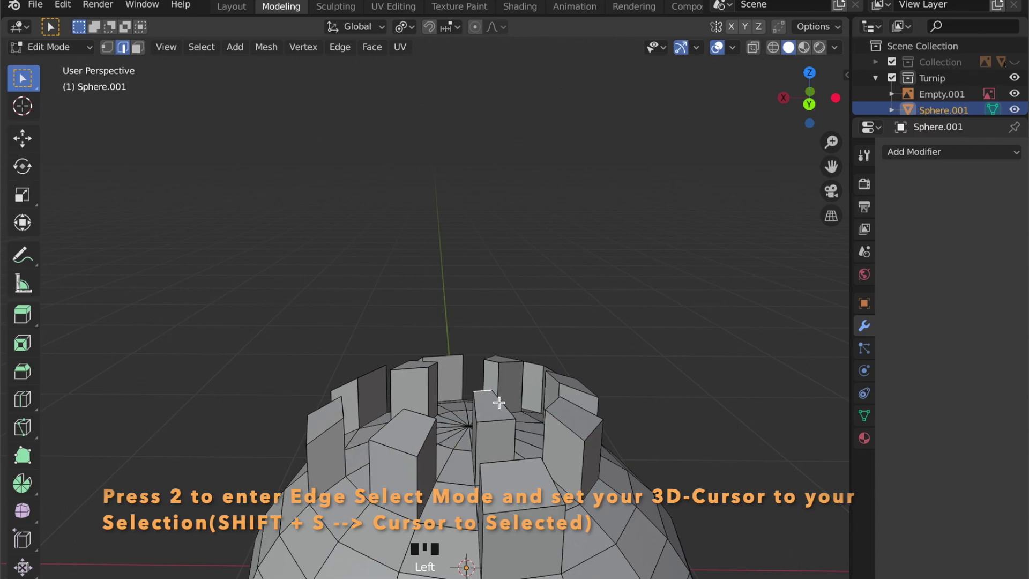
{"action": "key", "text": "shift+s"}
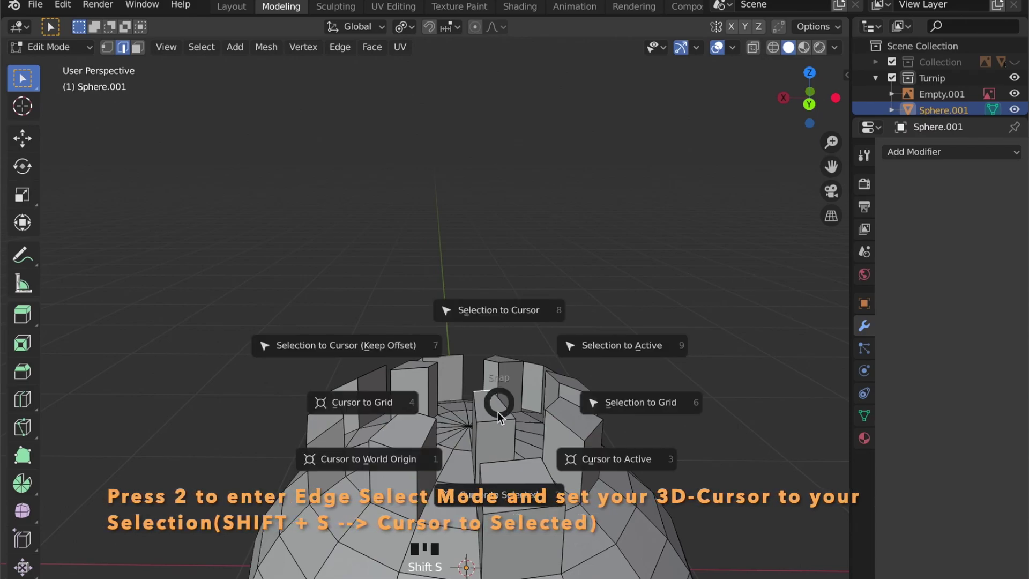
Snap the 3D cursor to the selected edge and make it the transform pivot
{"action": "left_click", "coordinate": [493, 492]}
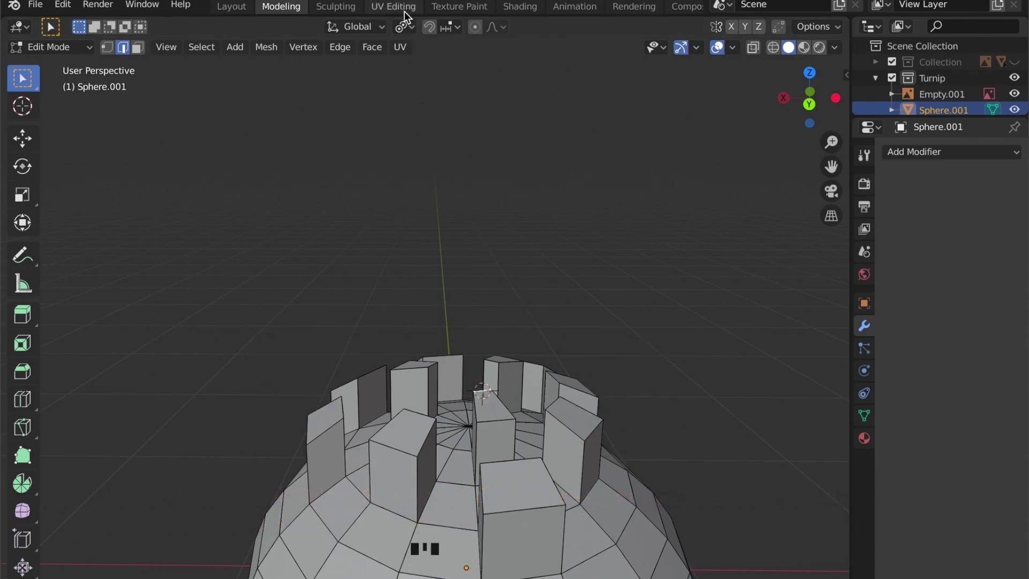
{"action": "left_click", "coordinate": [400, 31]}
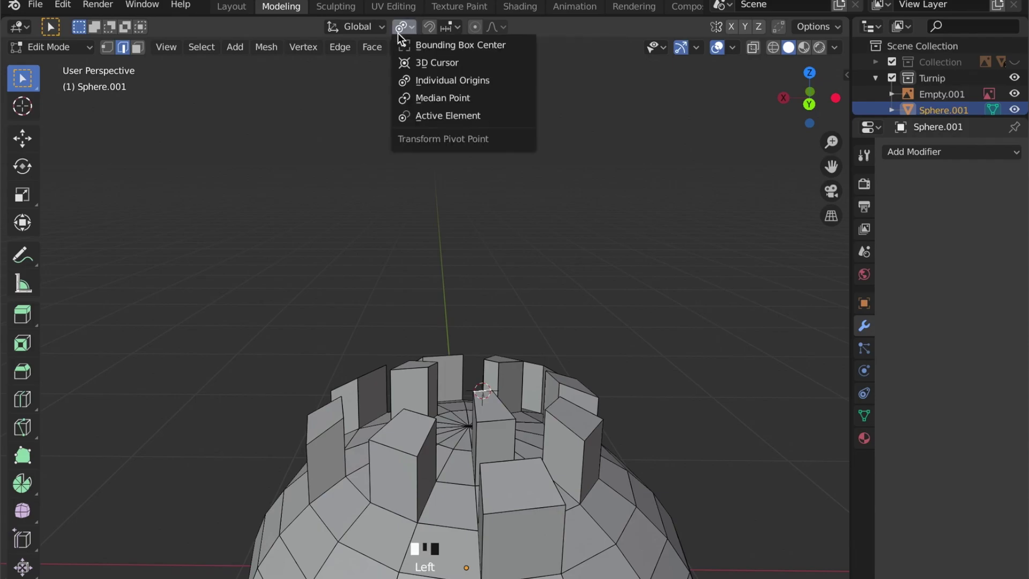
{"action": "left_click", "coordinate": [409, 63]}
Switch to face mode and select a block's top face
{"action": "middle_click_drag", "start_coordinate": [477, 312], "coordinate": [465, 406]}
{"action": "scroll", "coordinate": [470, 390], "scroll_direction": "down", "scroll_amount": 3}
{"action": "key", "text": "3"}
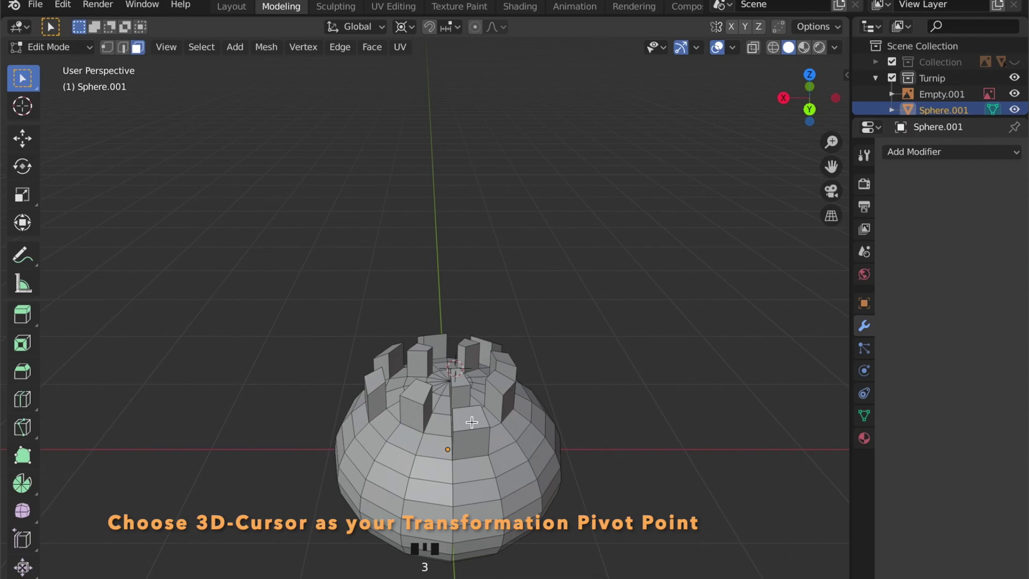
{"action": "left_click", "coordinate": [451, 409]}
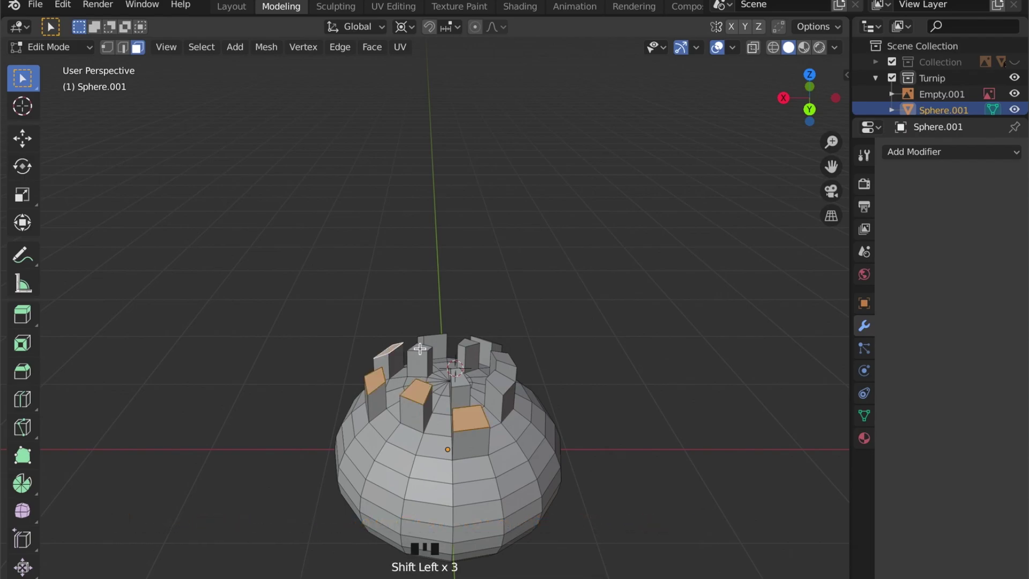
Scale the selected block top edges to 0 on Z around the 3D cursor
{"action": "middle_click_drag", "start_coordinate": [511, 344], "coordinate": [484, 343]}
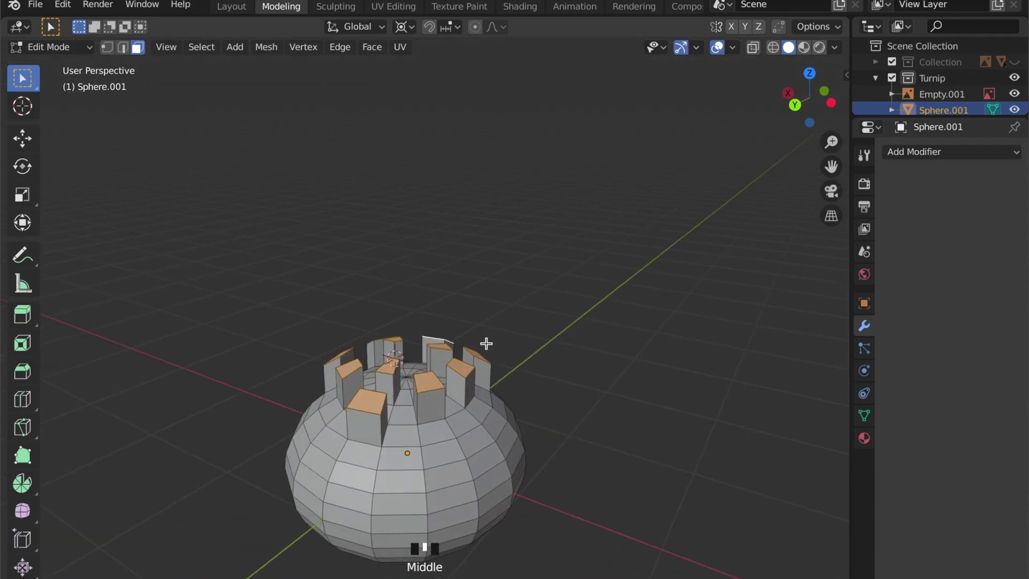
{"action": "key", "text": "2"}
{"action": "scroll", "coordinate": [478, 378], "scroll_direction": "up", "scroll_amount": 3}
{"action": "middle_click_drag", "start_coordinate": [477, 379], "coordinate": [501, 360]}
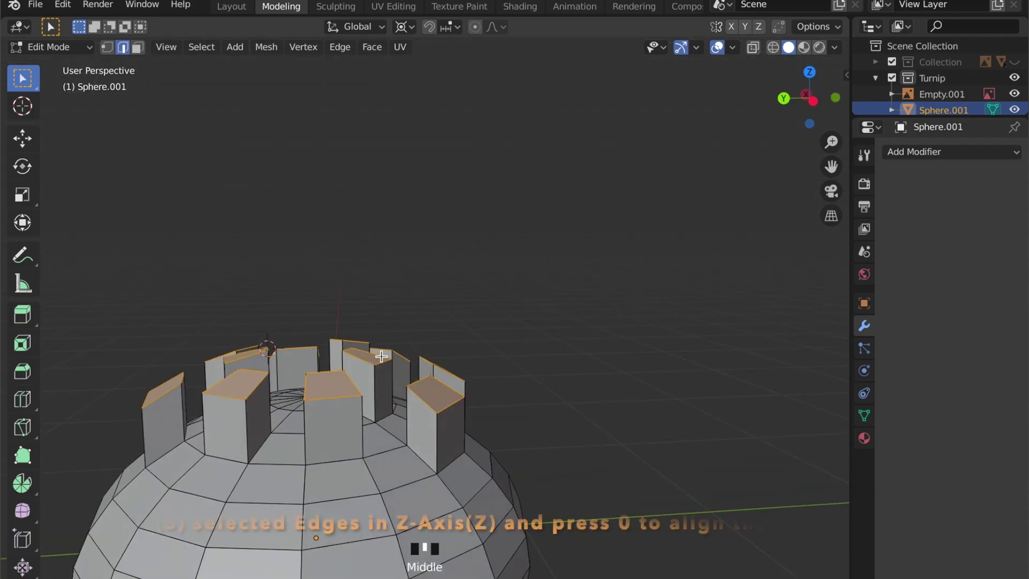
{"action": "key", "text": "s"}
{"action": "key", "text": "z"}
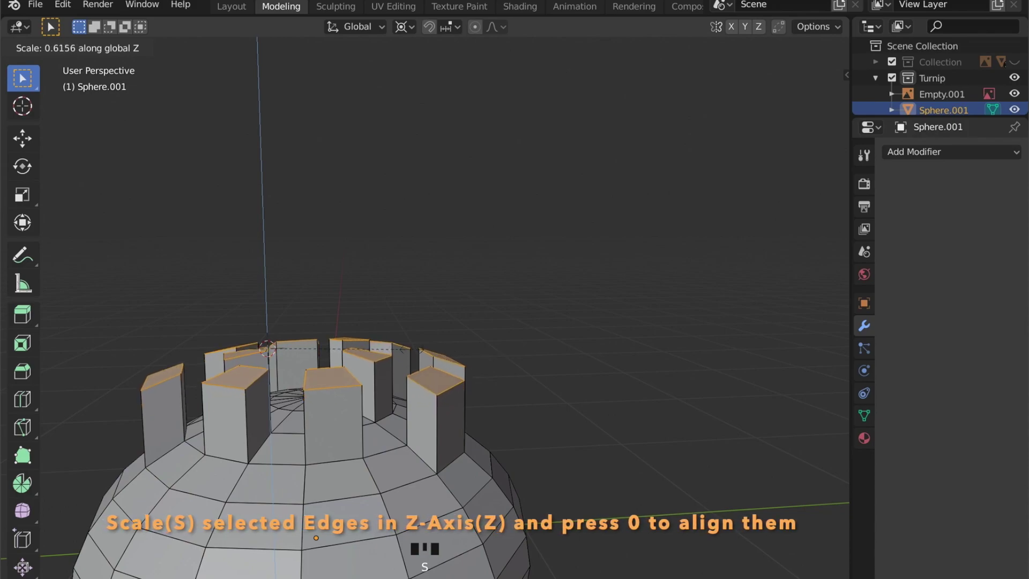
{"action": "key", "text": "0"}
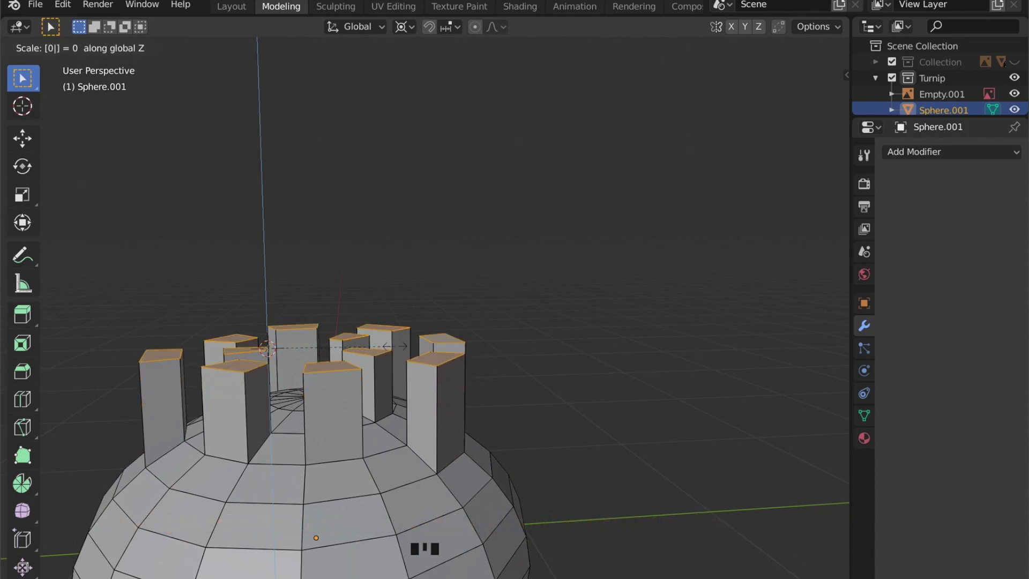
{"action": "key", "text": "Return"}
{"action": "scroll", "coordinate": [339, 396], "scroll_direction": "down", "scroll_amount": 2}
{"action": "middle_click_drag", "start_coordinate": [339, 396], "coordinate": [394, 270]}
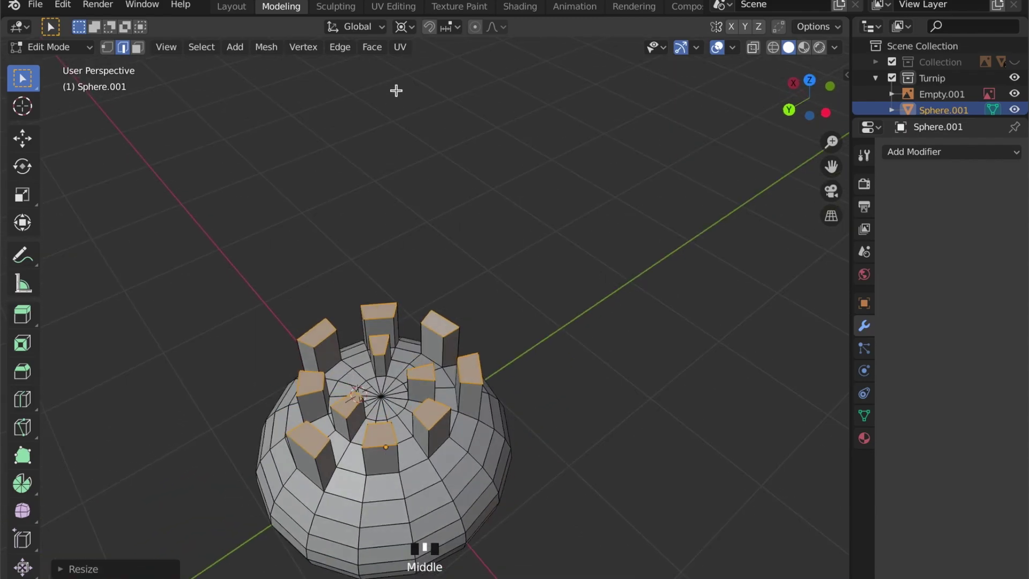
Set pivot to Individual Origins and shrink each block top slightly
{"action": "left_click", "coordinate": [408, 31]}
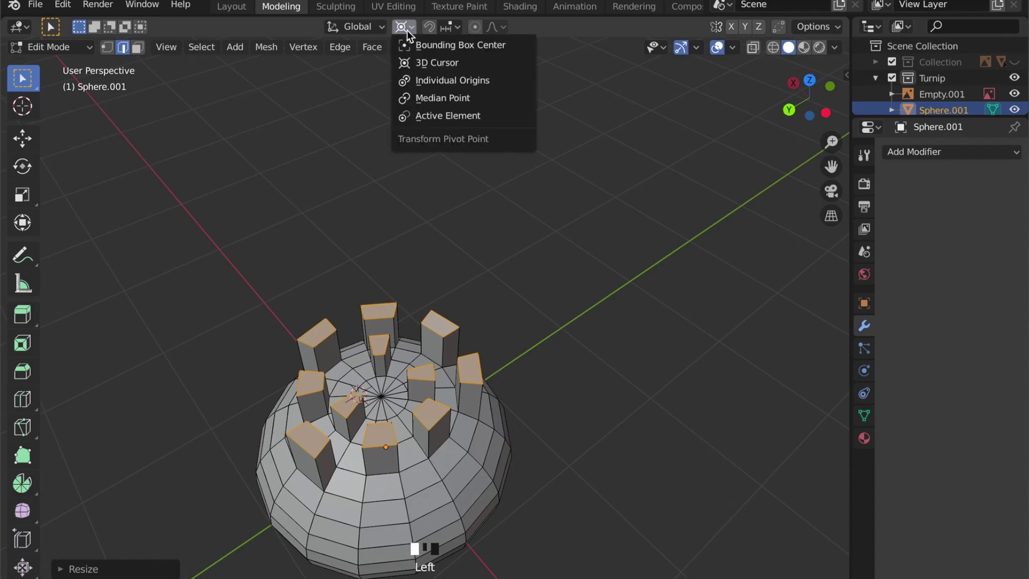
{"action": "left_click", "coordinate": [423, 80]}
{"action": "key", "text": "s"}
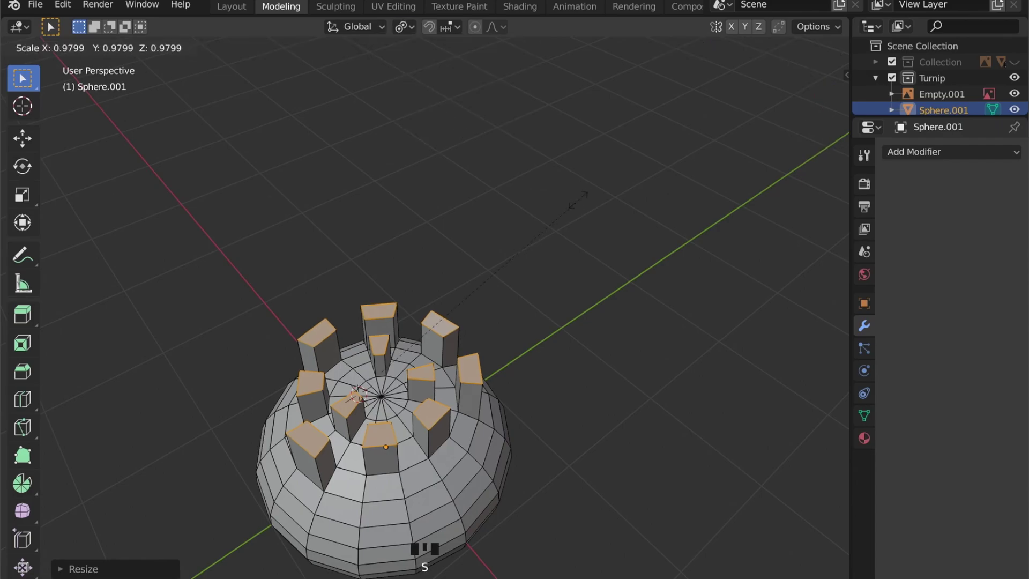
{"action": "left_click", "coordinate": [508, 248]}
In back view, extrude the tops 0.4215 m upward into tall stalks
{"action": "middle_click_drag", "start_coordinate": [508, 246], "coordinate": [520, 224]}
{"action": "left_click", "coordinate": [790, 108]}
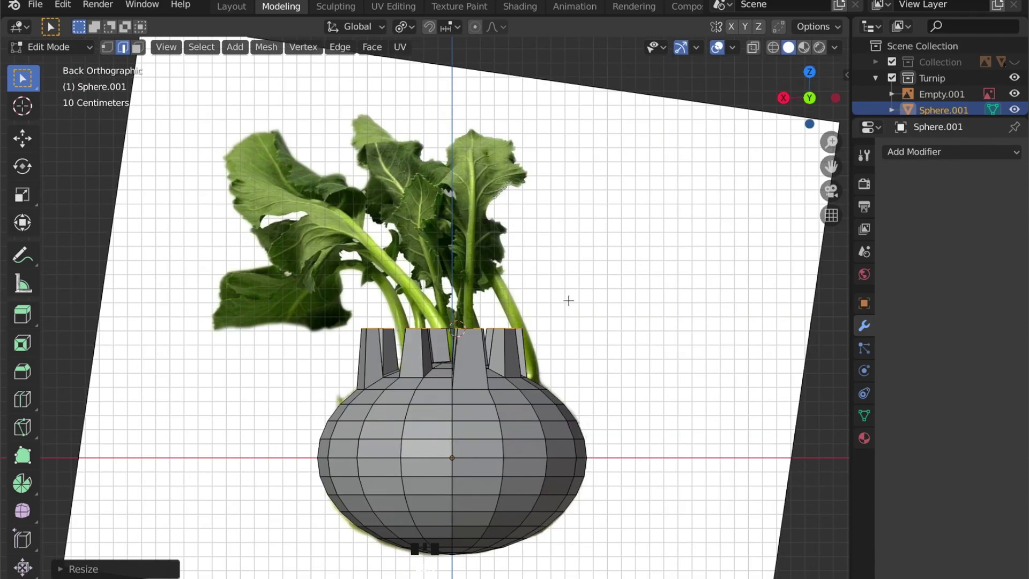
{"action": "key", "text": "e"}
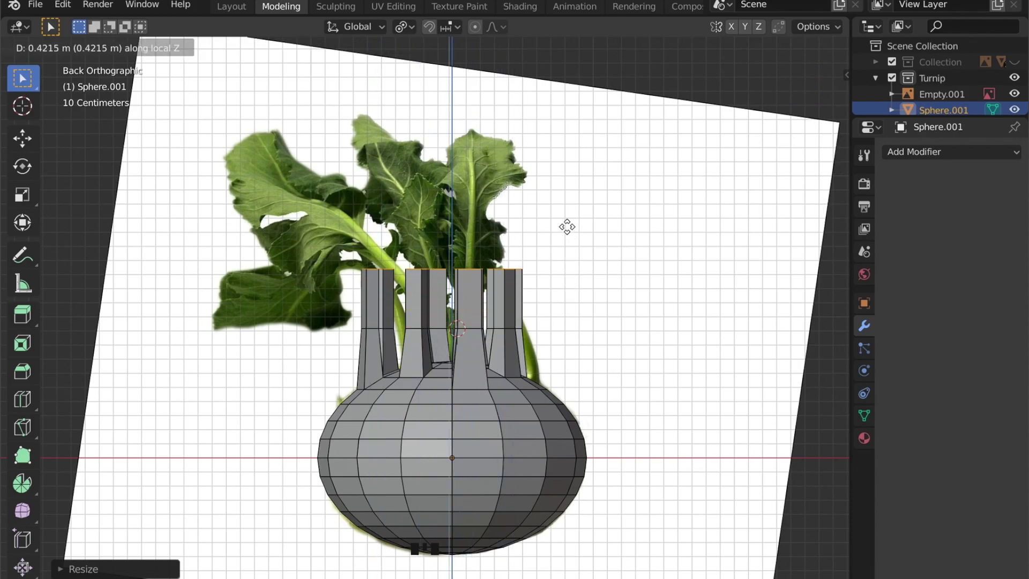
{"action": "left_click", "coordinate": [566, 227]}
{"action": "middle_click_drag", "start_coordinate": [566, 228], "coordinate": [555, 332]}
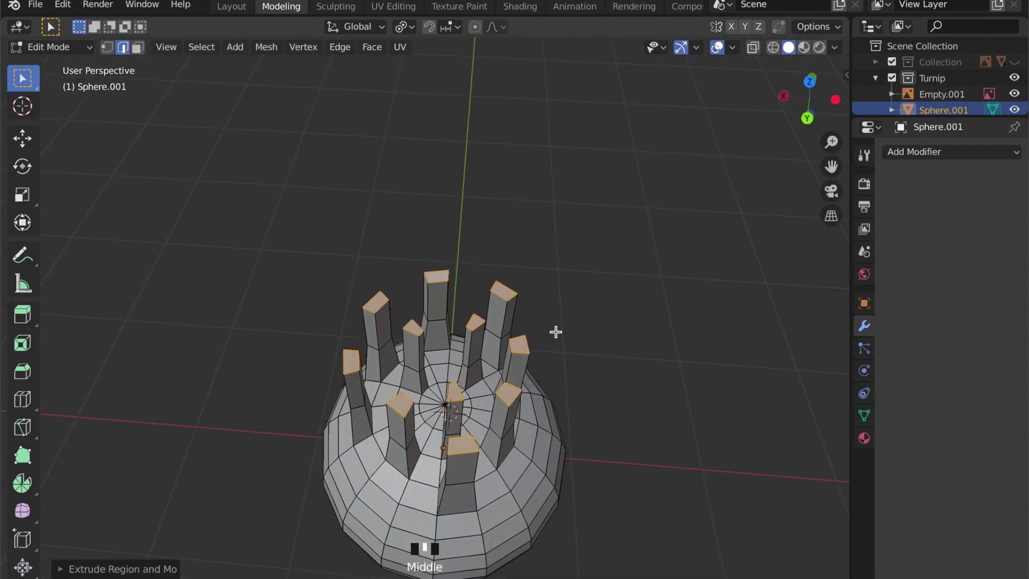
Shrink the stalk tips, then narrow them along global and local X
{"action": "key", "text": "s"}
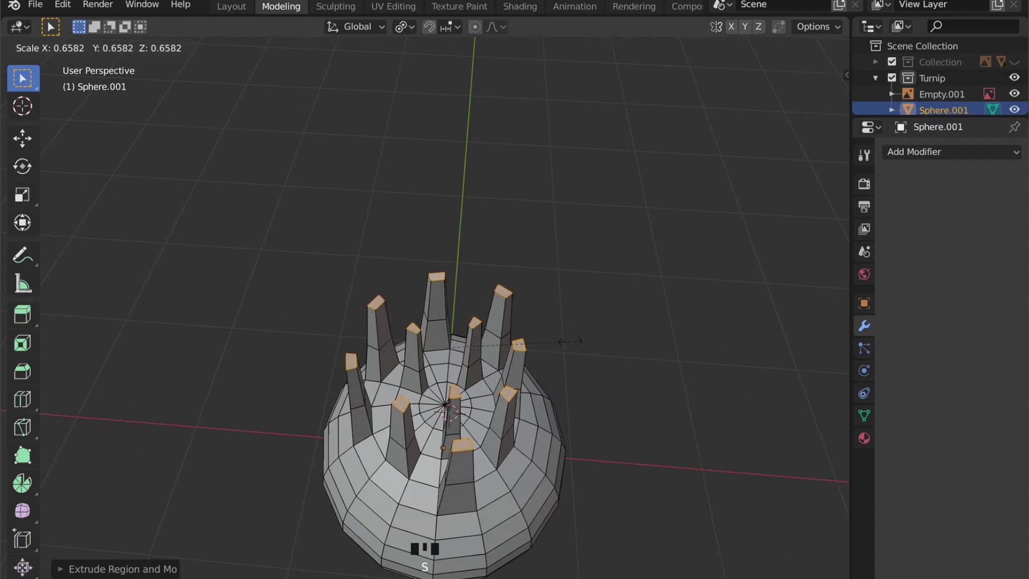
{"action": "left_click", "coordinate": [568, 342]}
{"action": "key", "text": "s"}
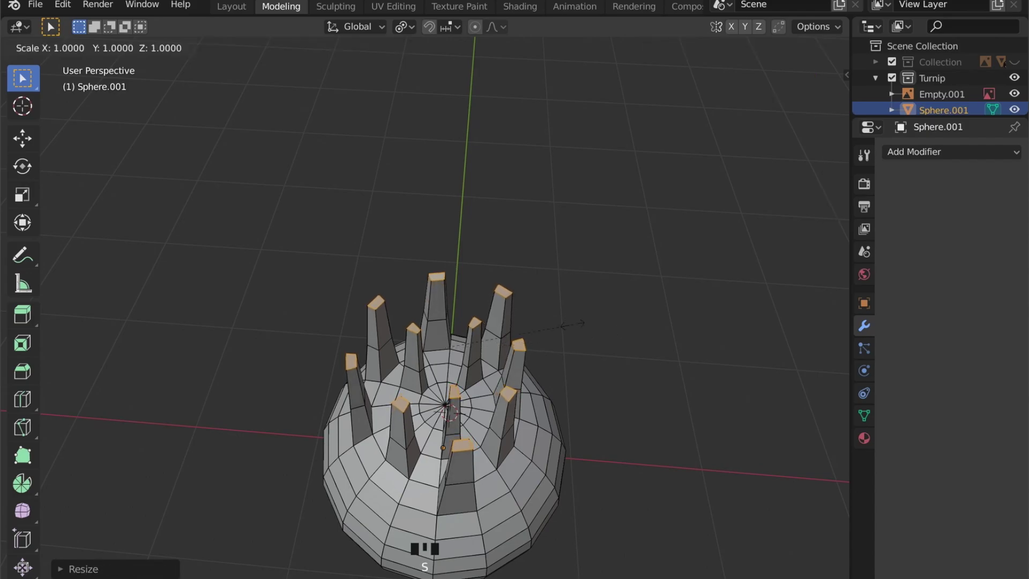
{"action": "key", "text": "x"}
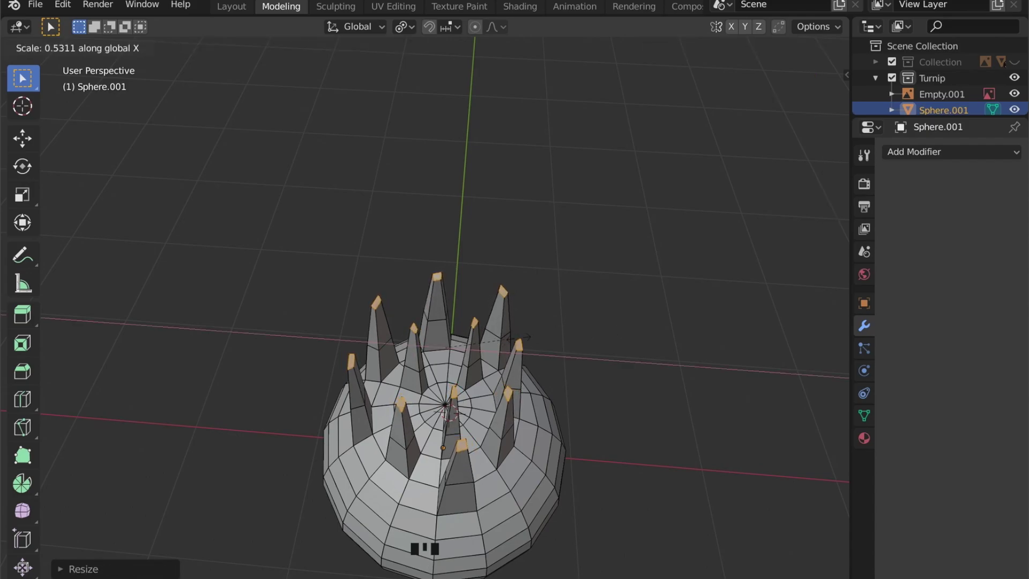
{"action": "left_click", "coordinate": [524, 338]}
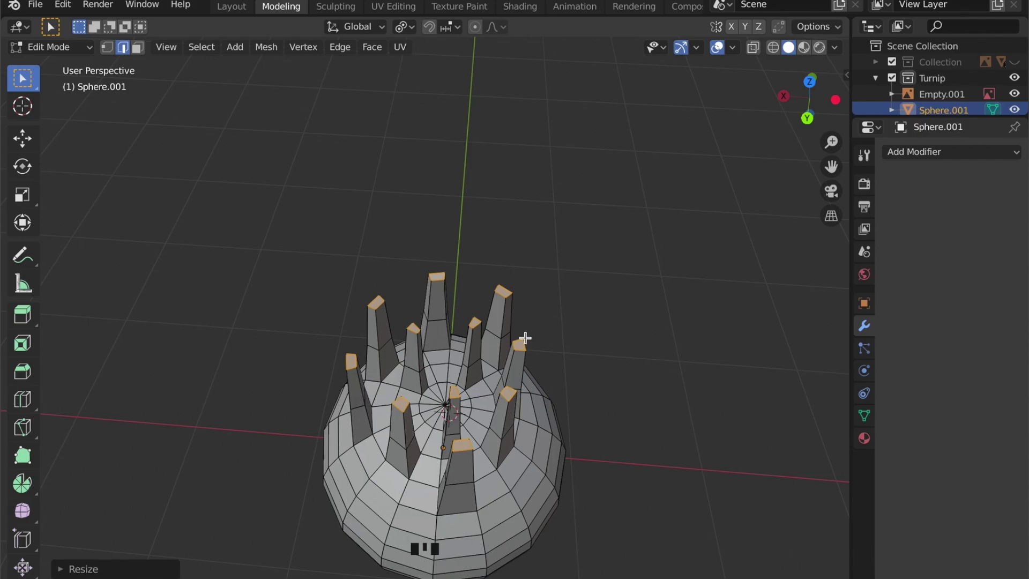
{"action": "key", "text": "s"}
{"action": "key", "text": "x"}
{"action": "key", "text": "x"}
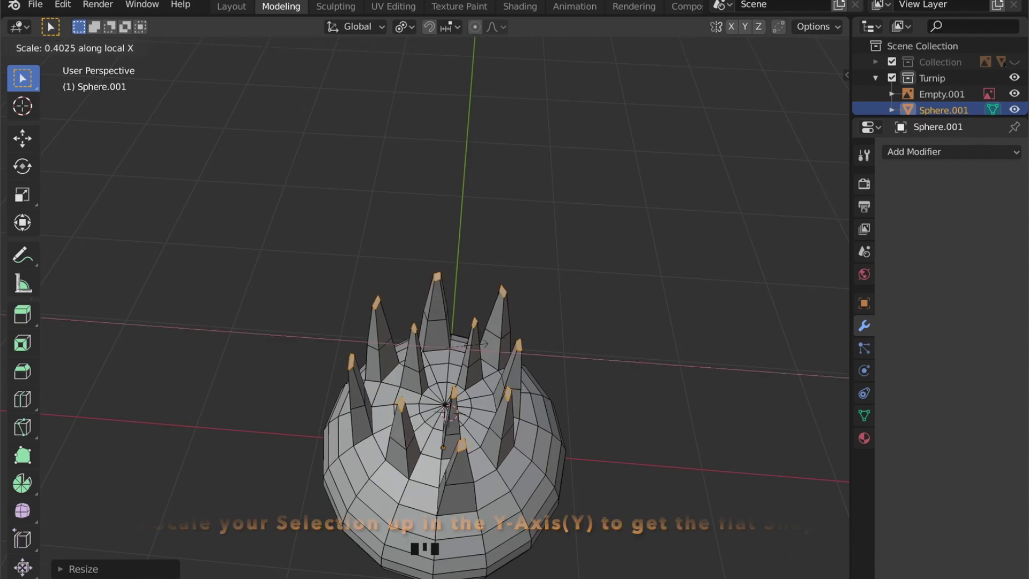
{"action": "left_click", "coordinate": [466, 354]}
Stretch the tips along Y and resize them on X into flat leaf blades
{"action": "key", "text": "s"}
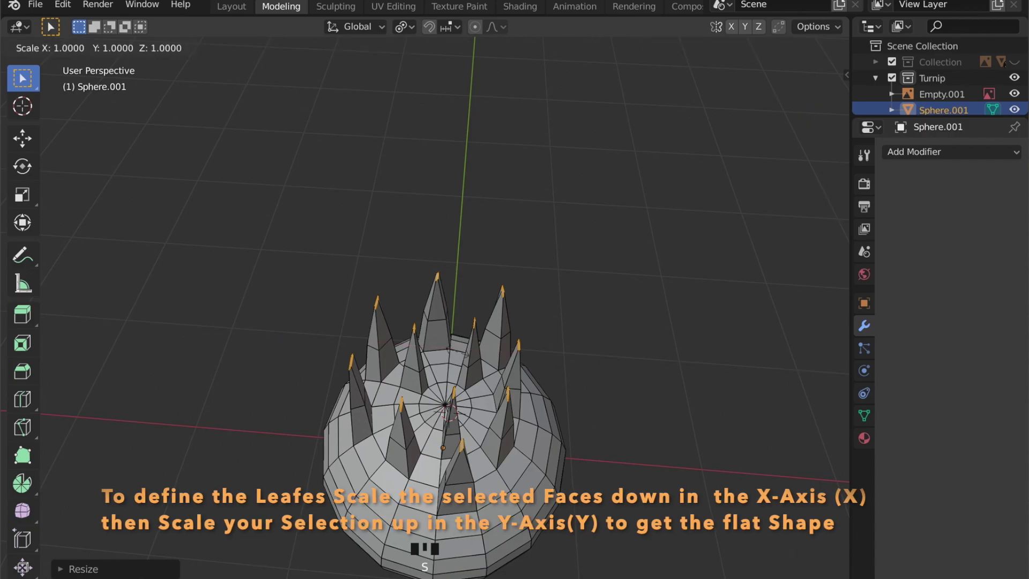
{"action": "key", "text": "y"}
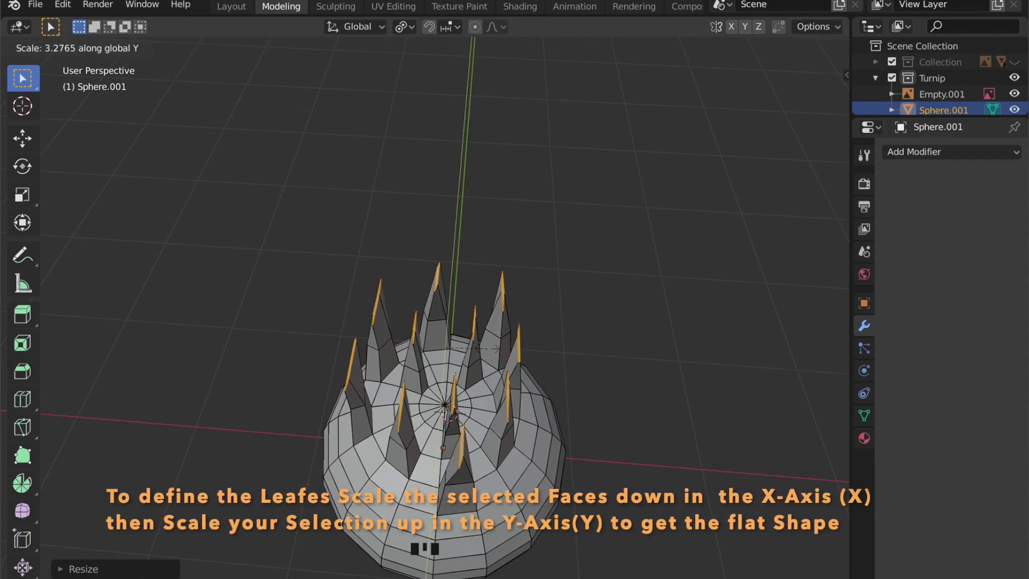
{"action": "left_click", "coordinate": [493, 345]}
{"action": "scroll", "coordinate": [491, 333], "scroll_direction": "up", "scroll_amount": 3}
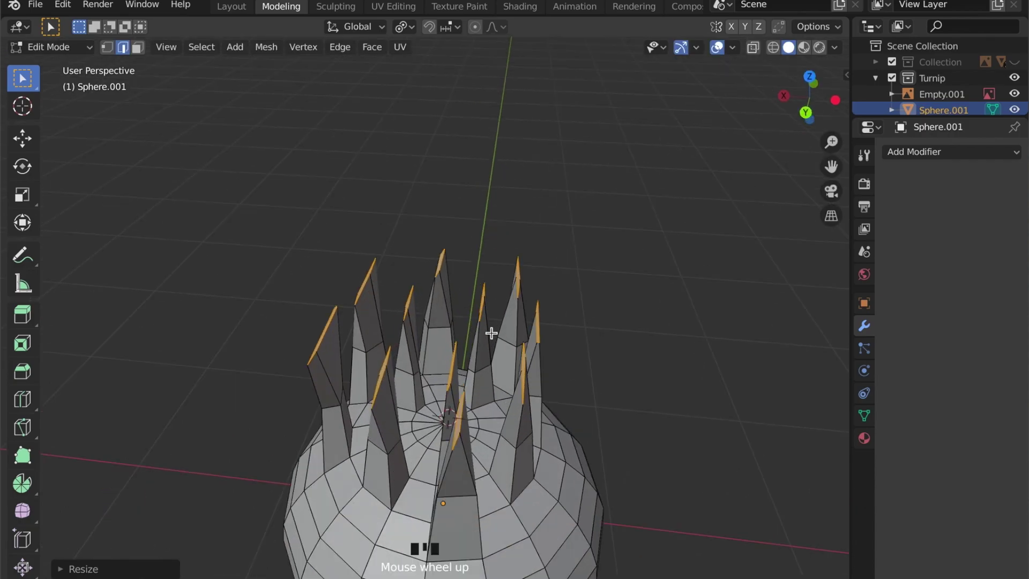
{"action": "key", "text": "s"}
{"action": "key", "text": "x"}
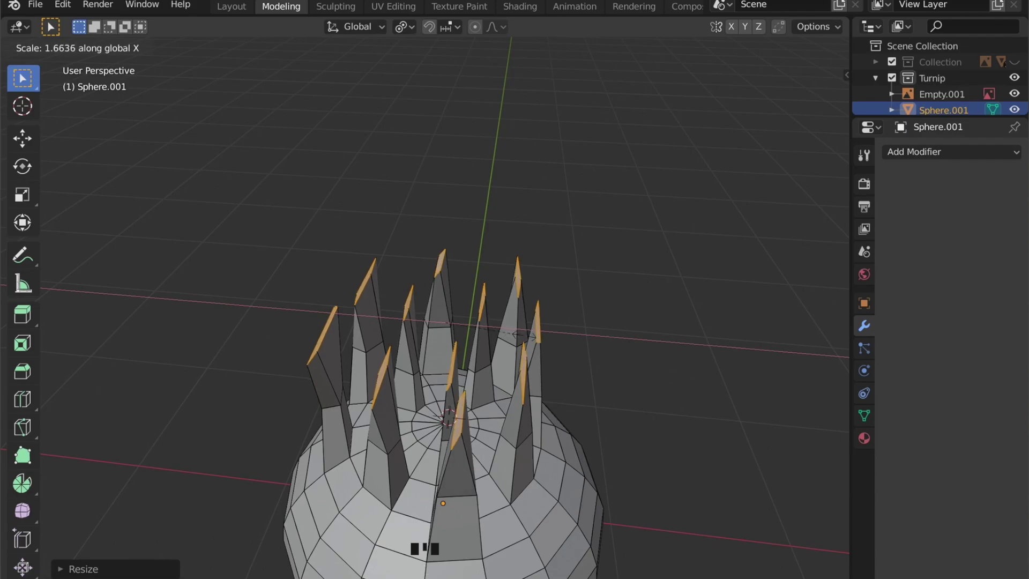
{"action": "left_click", "coordinate": [517, 335]}
{"action": "middle_click_drag", "start_coordinate": [518, 335], "coordinate": [425, 305]}
{"action": "scroll", "coordinate": [588, 313], "scroll_direction": "down", "scroll_amount": 2}
Extrude the blade tips upward twice, then scale the new tips thin along Y
{"action": "key", "text": "e"}
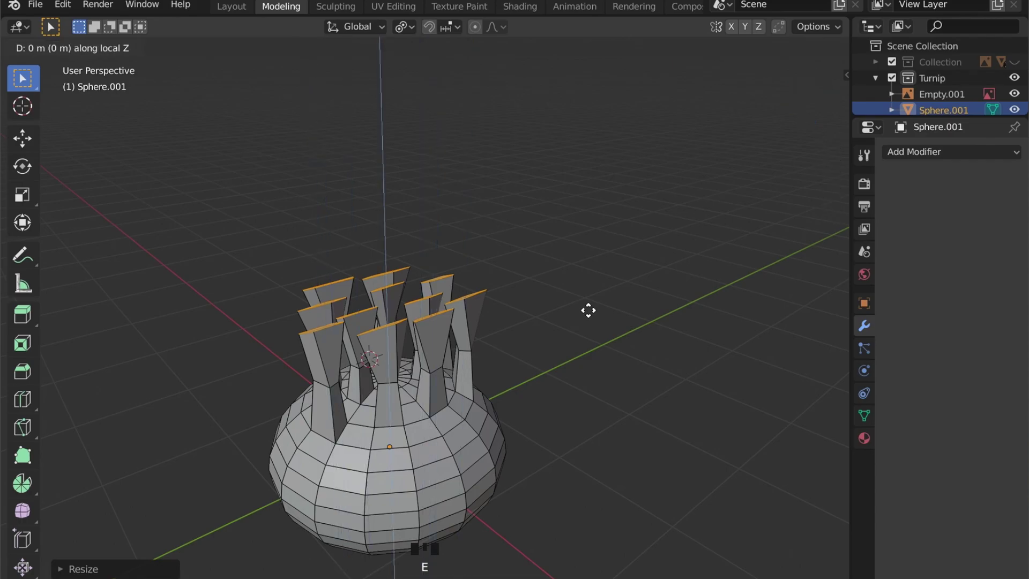
{"action": "left_click", "coordinate": [586, 213]}
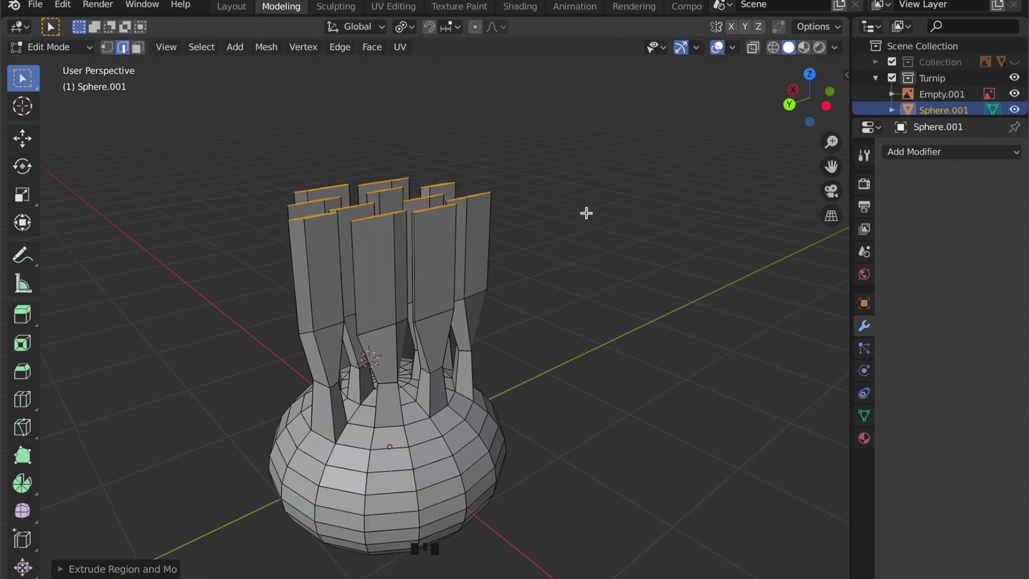
{"action": "key", "text": "e"}
{"action": "left_click", "coordinate": [583, 165]}
{"action": "key", "text": "s"}
{"action": "key", "text": "y"}
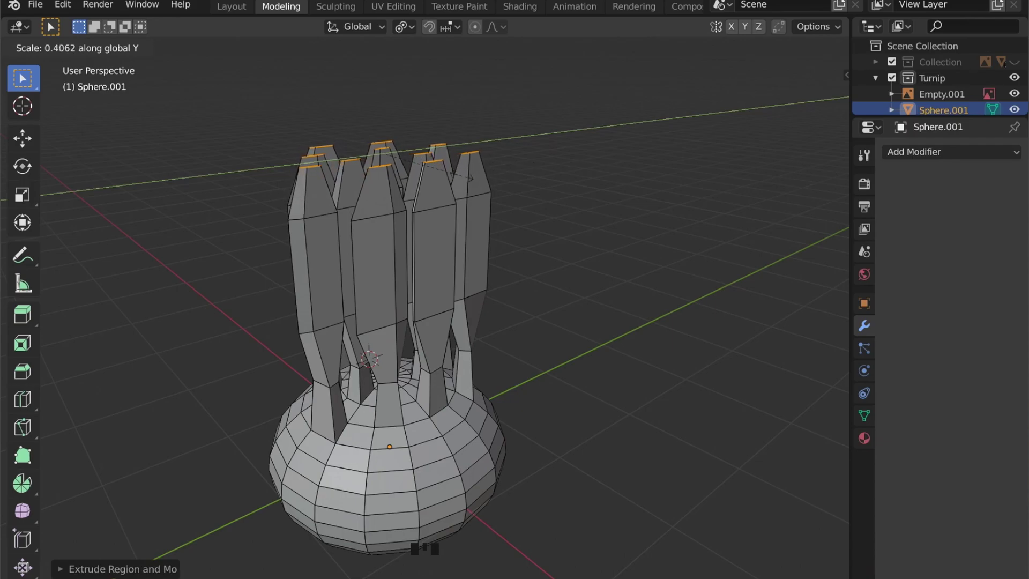
{"action": "left_click", "coordinate": [418, 166]}
{"action": "middle_click_drag", "start_coordinate": [413, 214], "coordinate": [418, 274]}
Twist the leaf tips about the Z axis with smooth proportional falloff of size 1.61
{"action": "left_click", "coordinate": [475, 28]}
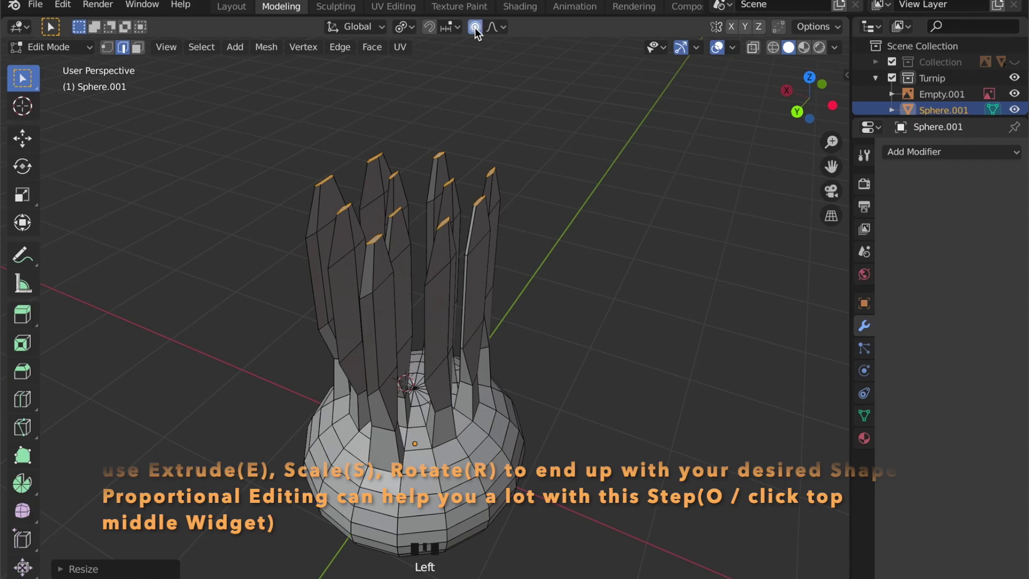
{"action": "key", "text": "r"}
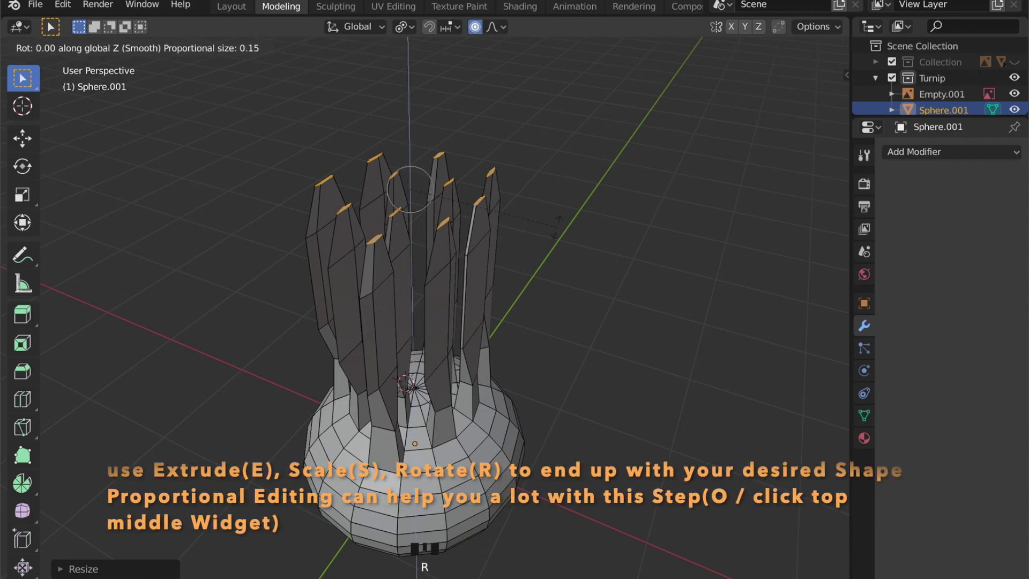
{"action": "scroll", "coordinate": [557, 224], "scroll_direction": "down", "scroll_amount": 11}
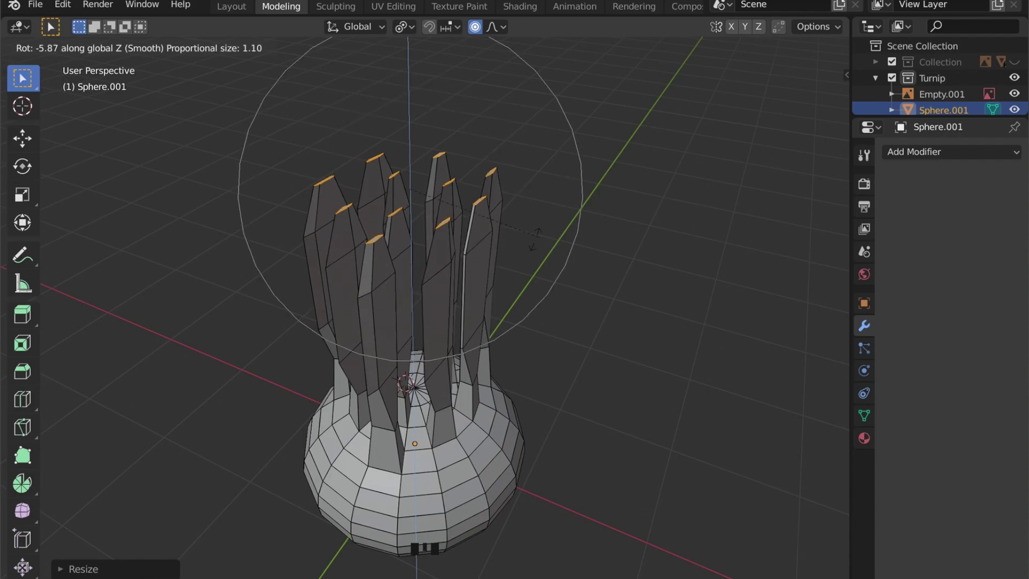
{"action": "scroll", "coordinate": [508, 259], "scroll_direction": "down", "scroll_amount": 3}
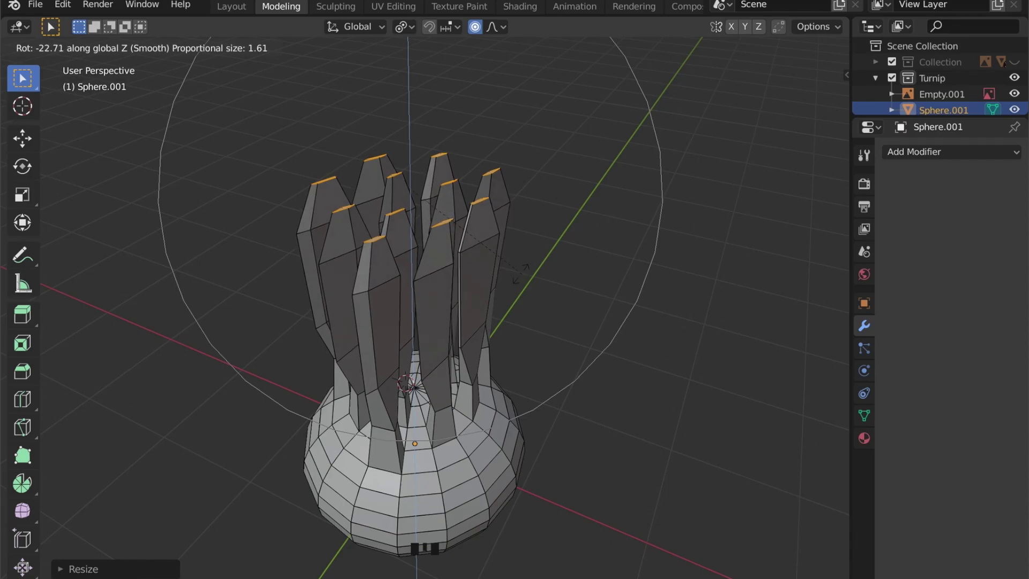
{"action": "left_click", "coordinate": [520, 273]}
{"action": "middle_click_drag", "start_coordinate": [521, 274], "coordinate": [546, 208]}
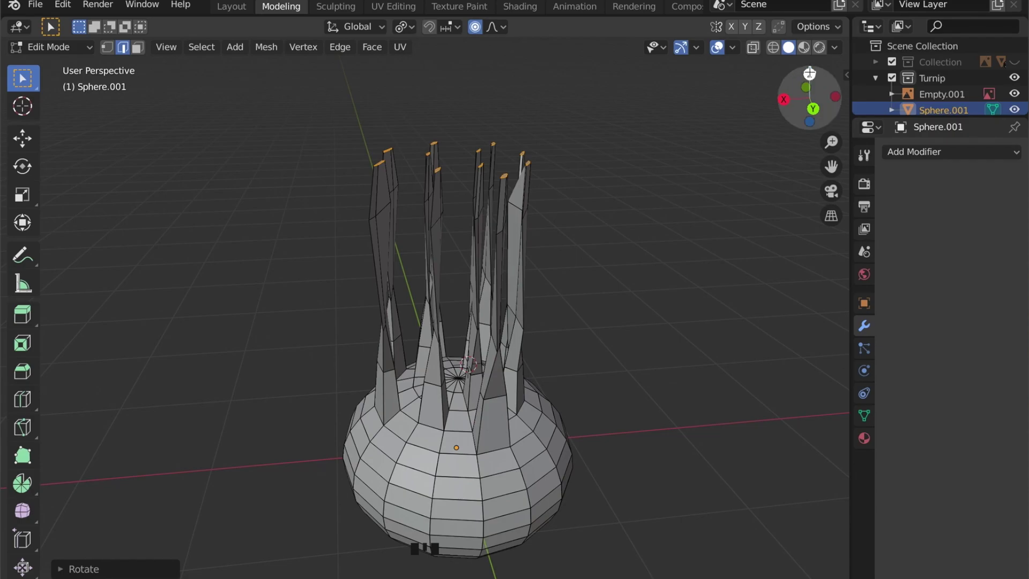
{"action": "left_click", "coordinate": [810, 73]}
Centre the bulb in top view, switch to face selection and trial-move a leaf face
{"action": "scroll", "coordinate": [354, 300], "scroll_direction": "up", "scroll_amount": 4}
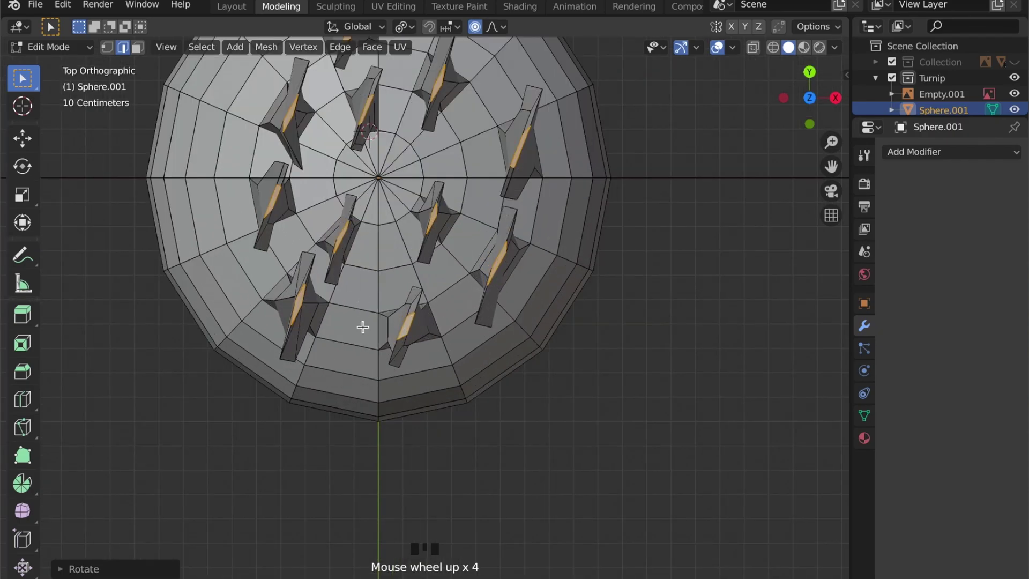
{"action": "scroll", "coordinate": [363, 327], "scroll_direction": "down", "scroll_amount": 1}
{"action": "middle_click_drag", "start_coordinate": [362, 326], "coordinate": [383, 370], "text": "shift"}
{"action": "key", "text": "3"}
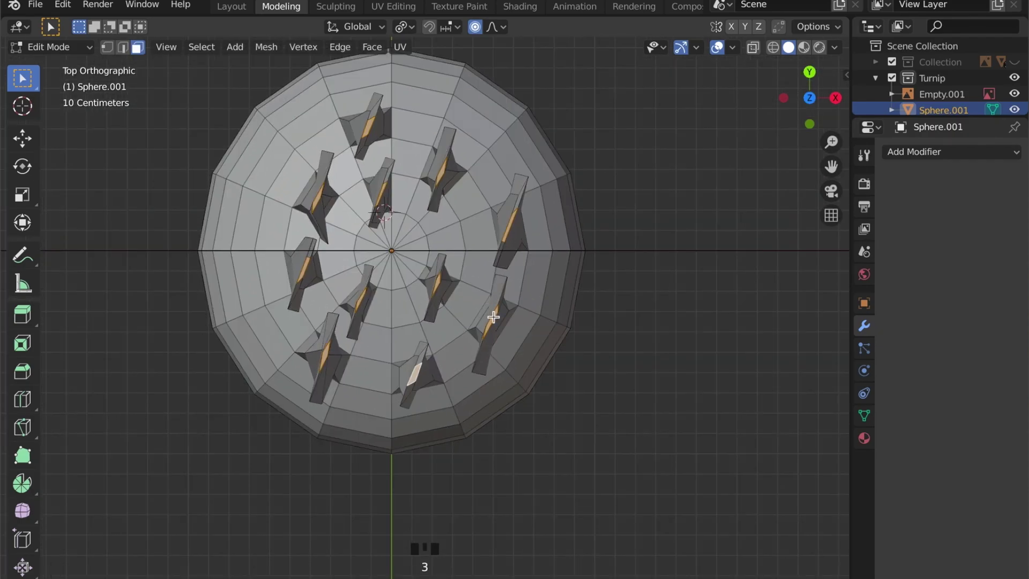
{"action": "key", "text": "g"}
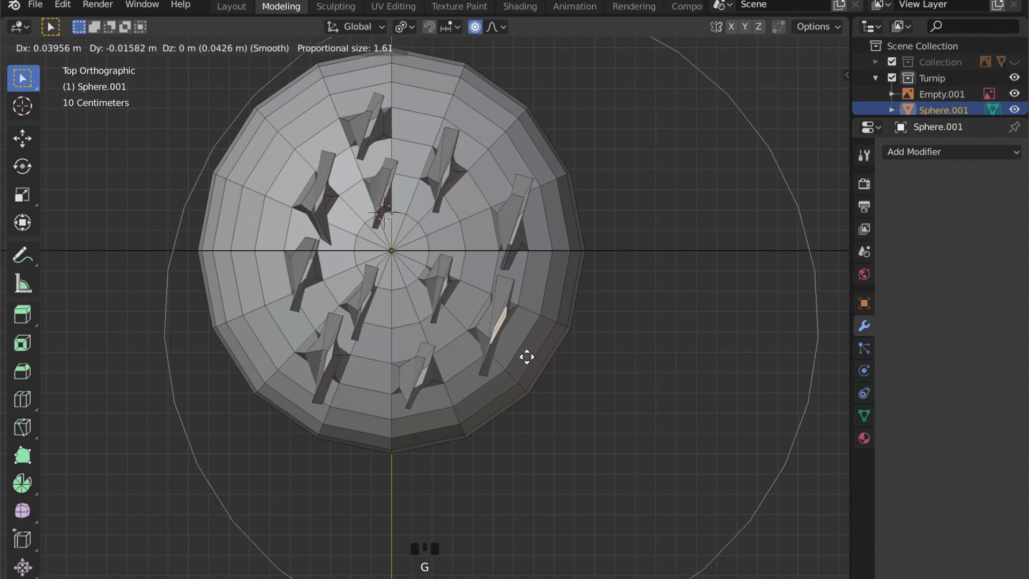
{"action": "key", "text": "Escape"}
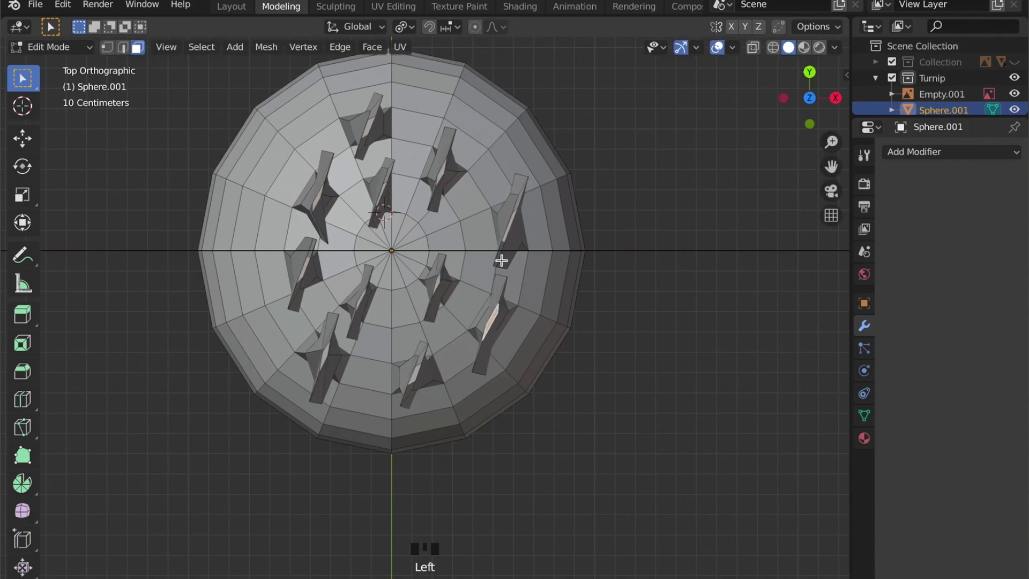
{"action": "key", "text": "g"}
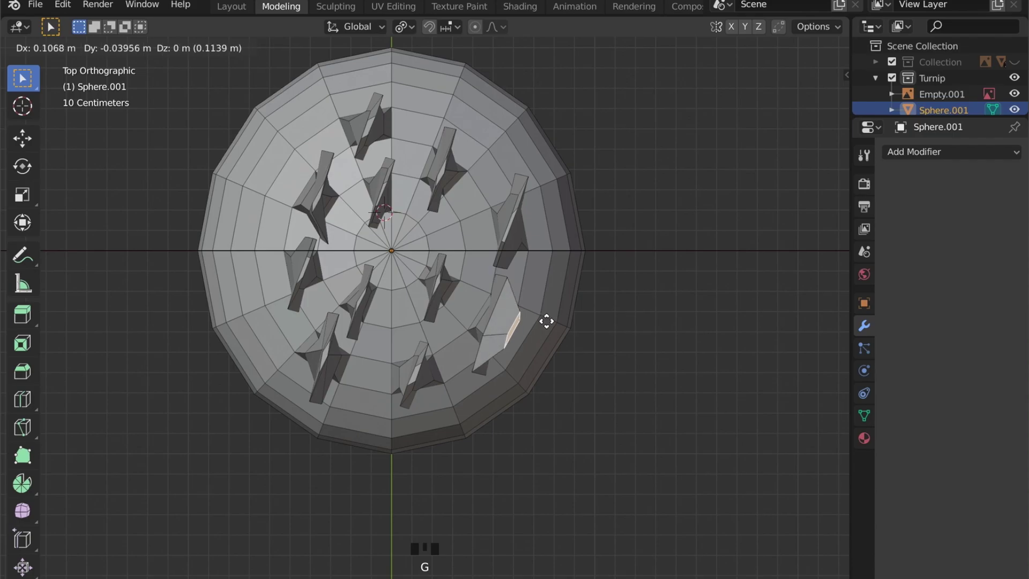
{"action": "key", "text": "Escape"}
Move a leaf face with proportional editing at a small falloff radius
{"action": "key", "text": "o"}
{"action": "key", "text": "g"}
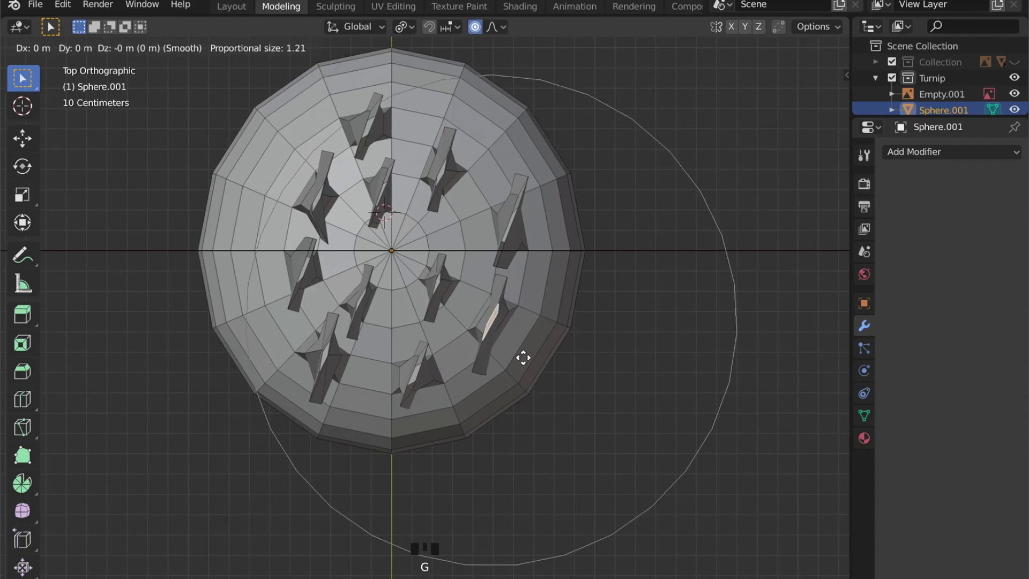
{"action": "scroll", "coordinate": [523, 357], "scroll_direction": "up", "scroll_amount": 6}
{"action": "scroll", "coordinate": [526, 358], "scroll_direction": "up", "scroll_amount": 4}
{"action": "scroll", "coordinate": [535, 362], "scroll_direction": "up", "scroll_amount": 3}
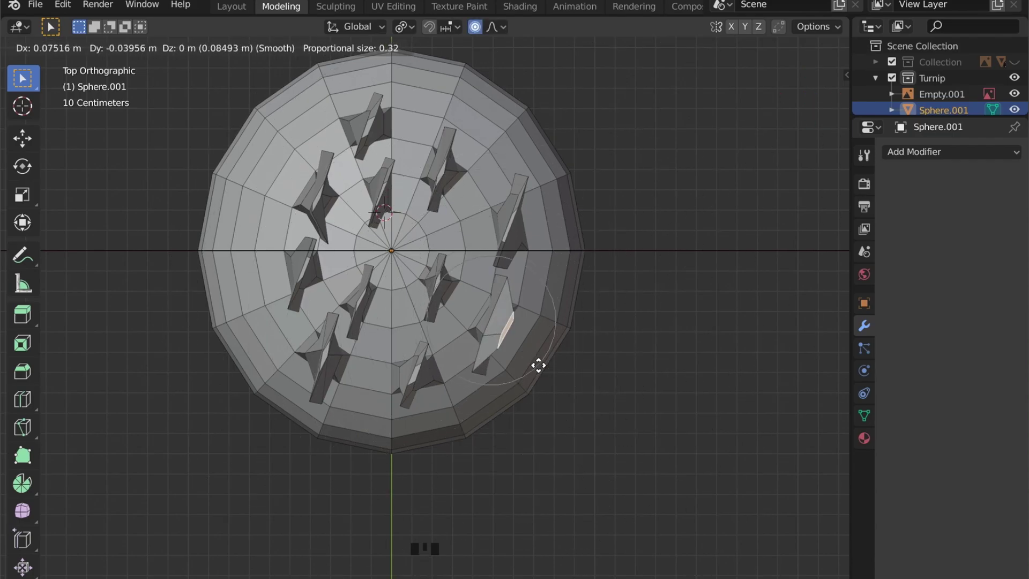
{"action": "left_click", "coordinate": [538, 365]}
In perspective view, shift the selected leaf face slightly
{"action": "middle_click_drag", "start_coordinate": [483, 107], "coordinate": [491, 252]}
{"action": "scroll", "coordinate": [491, 256], "scroll_direction": "down", "scroll_amount": 3}
{"action": "key", "text": "g"}
{"action": "right_click", "coordinate": [497, 260]}
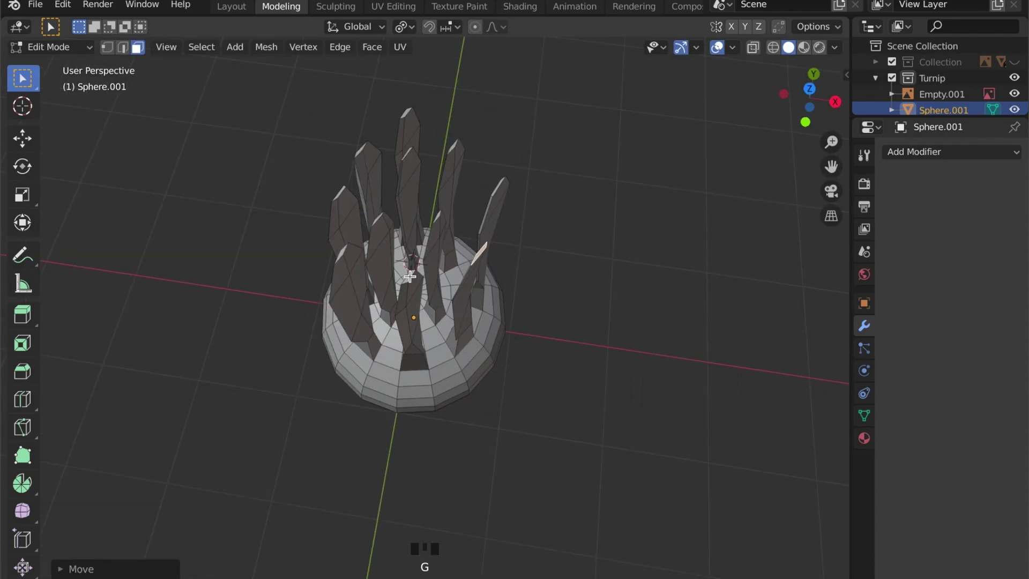
{"action": "key", "text": "g"}
{"action": "left_click", "coordinate": [364, 248]}
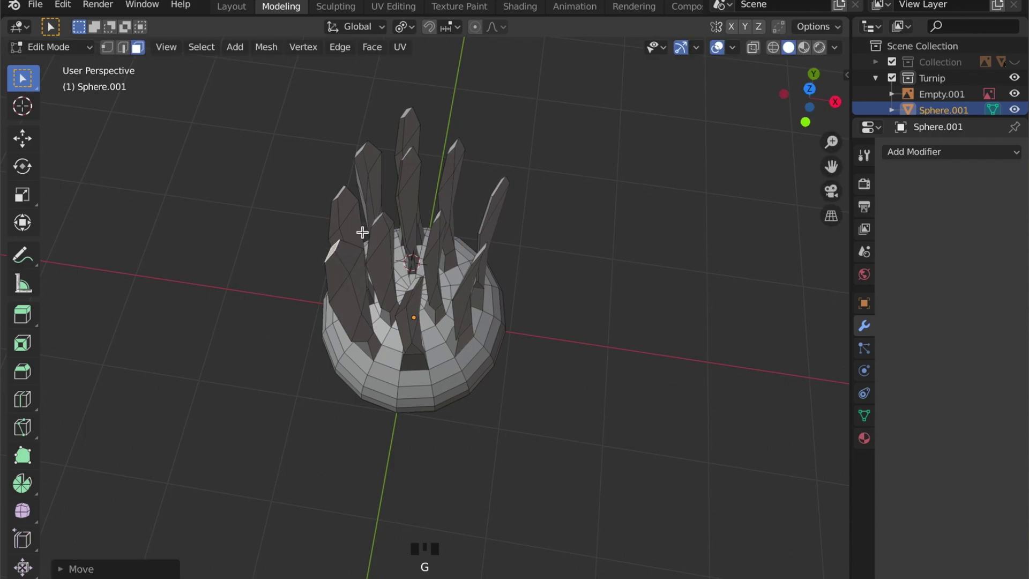
Select a face on the upper-left leaf and nudge it down-left in several moves
{"action": "left_click", "coordinate": [374, 218]}
{"action": "key", "text": "g"}
{"action": "left_click", "coordinate": [452, 147]}
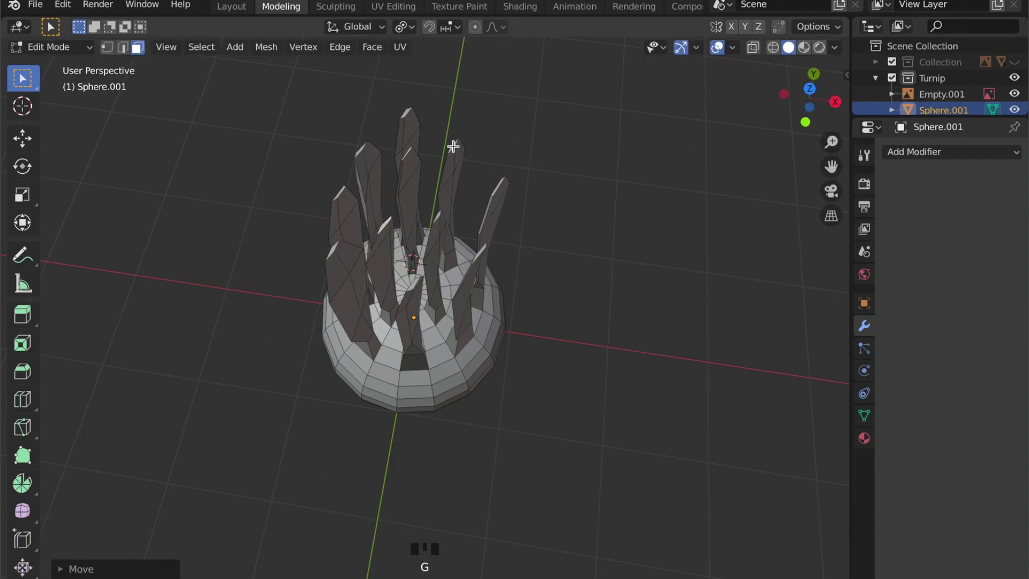
{"action": "key", "text": "g"}
{"action": "left_click", "coordinate": [448, 143]}
{"action": "key", "text": "g"}
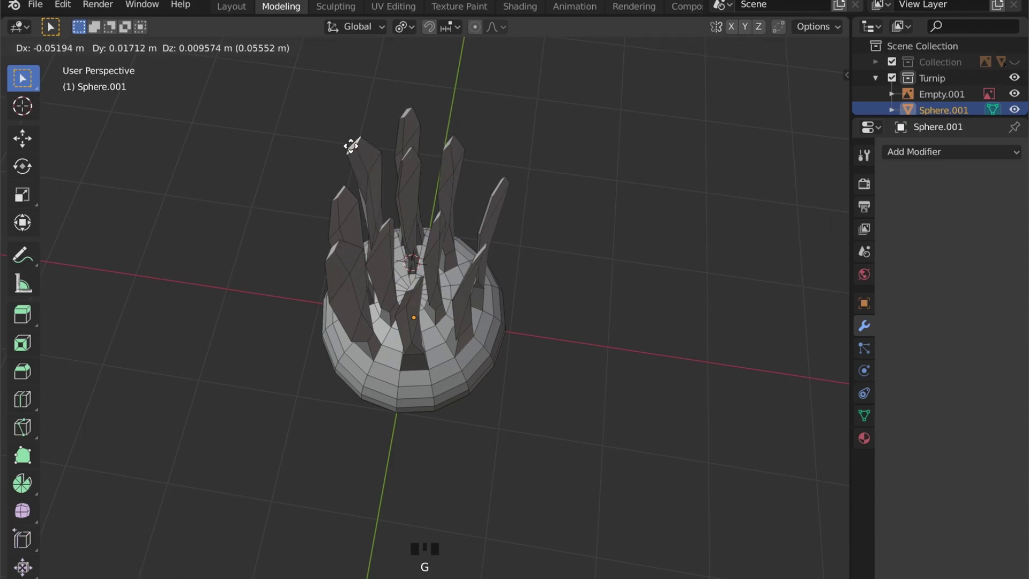
{"action": "left_click", "coordinate": [346, 172]}
{"action": "key", "text": "g"}
{"action": "left_click", "coordinate": [336, 189]}
In front view with X-ray, box-select all the leaf vertices above the bulb
{"action": "left_click", "coordinate": [802, 124]}
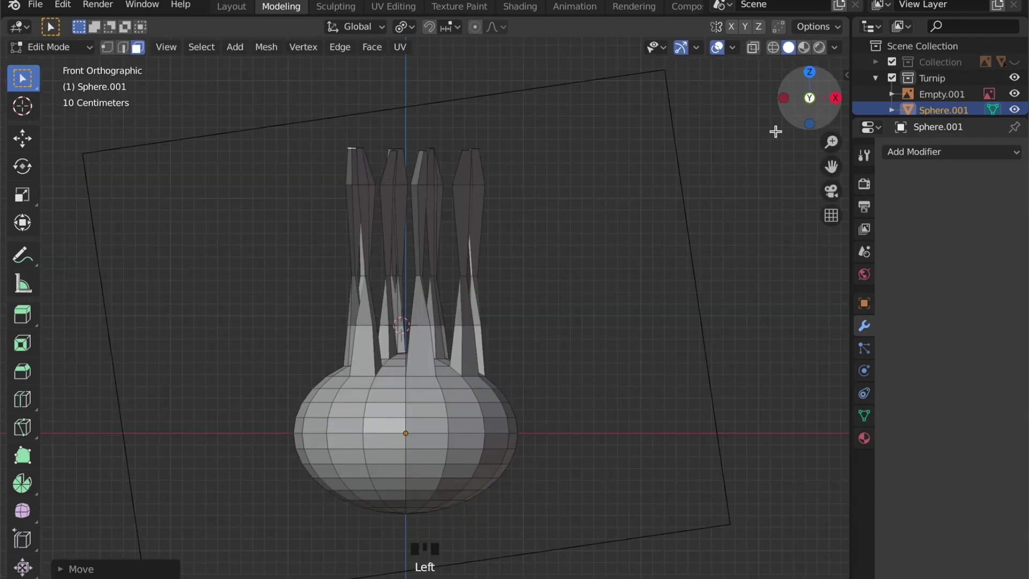
{"action": "key", "text": "alt+z"}
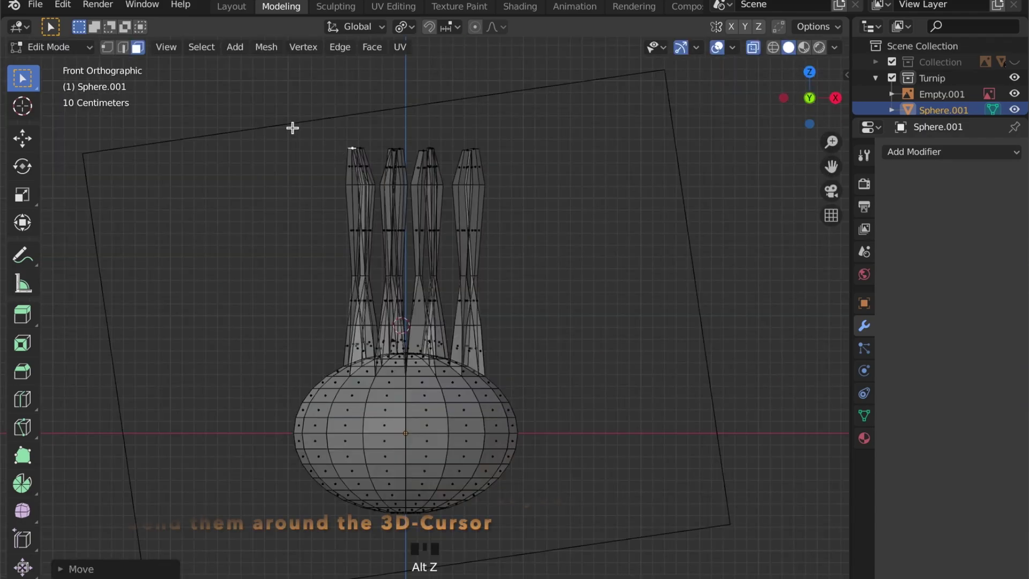
{"action": "key", "text": "1"}
{"action": "left_click_drag", "start_coordinate": [279, 116], "coordinate": [546, 332]}
{"action": "scroll", "coordinate": [537, 312], "scroll_direction": "down", "scroll_amount": 3}
{"action": "middle_click_drag", "start_coordinate": [538, 313], "coordinate": [537, 335]}
{"action": "key", "text": "alt+z"}
{"action": "scroll", "coordinate": [524, 310], "scroll_direction": "up", "scroll_amount": 2}
{"action": "scroll", "coordinate": [537, 294], "scroll_direction": "down", "scroll_amount": 4}
Snap the 3D cursor to the world origin
{"action": "key", "text": "shift+w"}
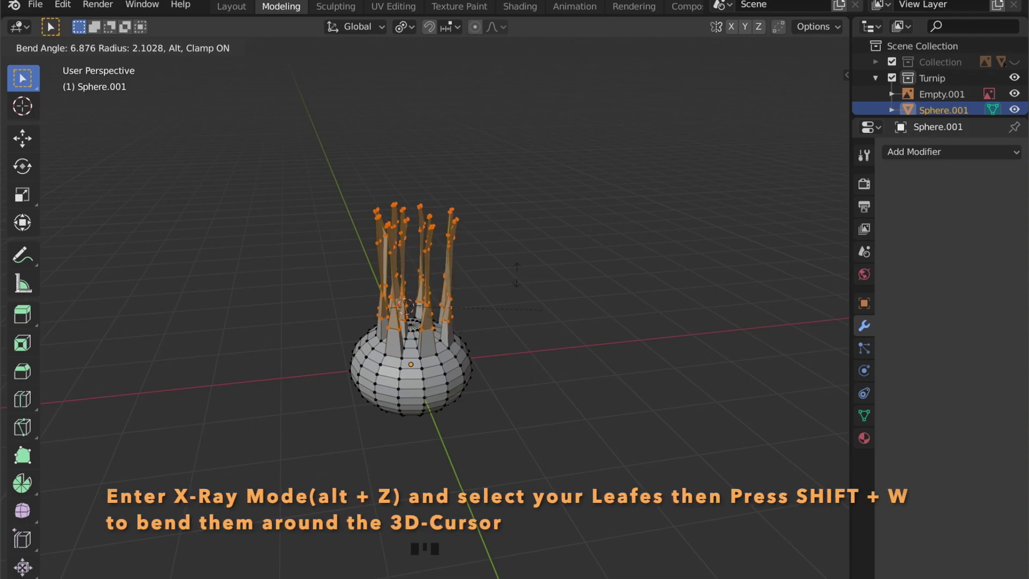
{"action": "key", "text": "Escape"}
{"action": "key", "text": "shift+s"}
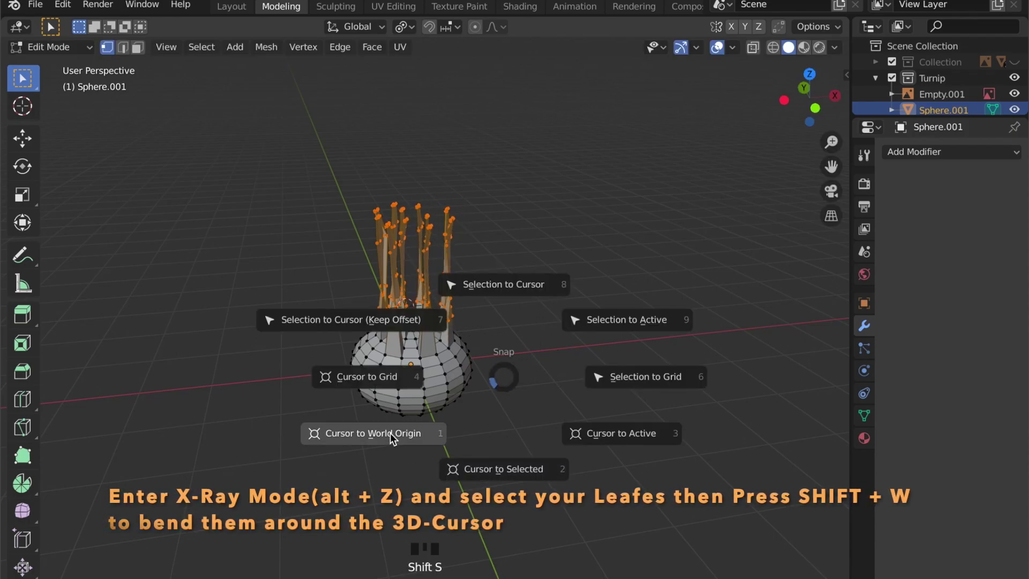
{"action": "left_click", "coordinate": [390, 432]}
Bend the selected leaves outward around the cursor by about 27°
{"action": "key", "text": "shift+w"}
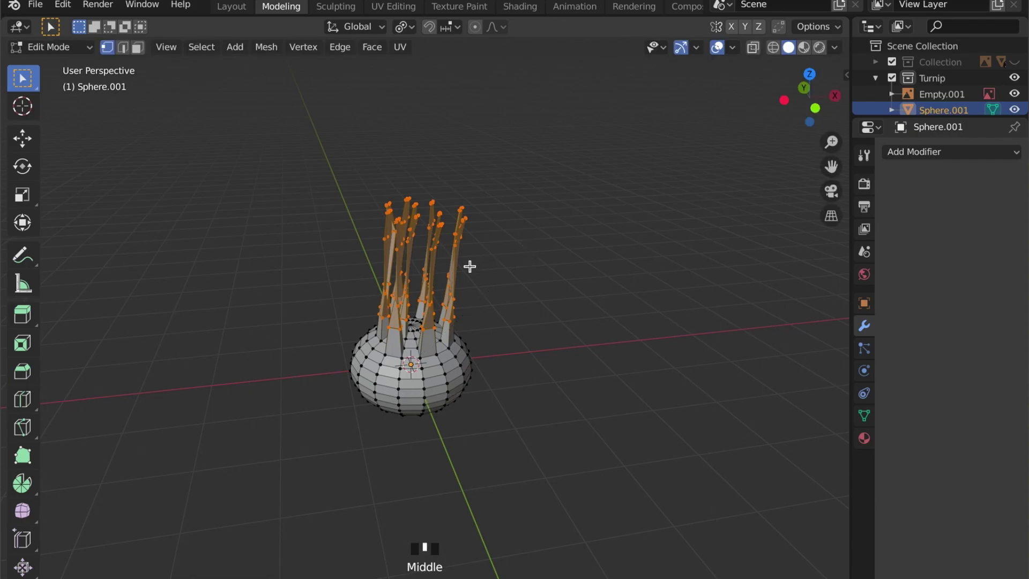
{"action": "middle_click_drag", "start_coordinate": [468, 266], "coordinate": [562, 262]}
{"action": "key", "text": "shift+w"}
{"action": "right_click", "coordinate": [528, 246]}
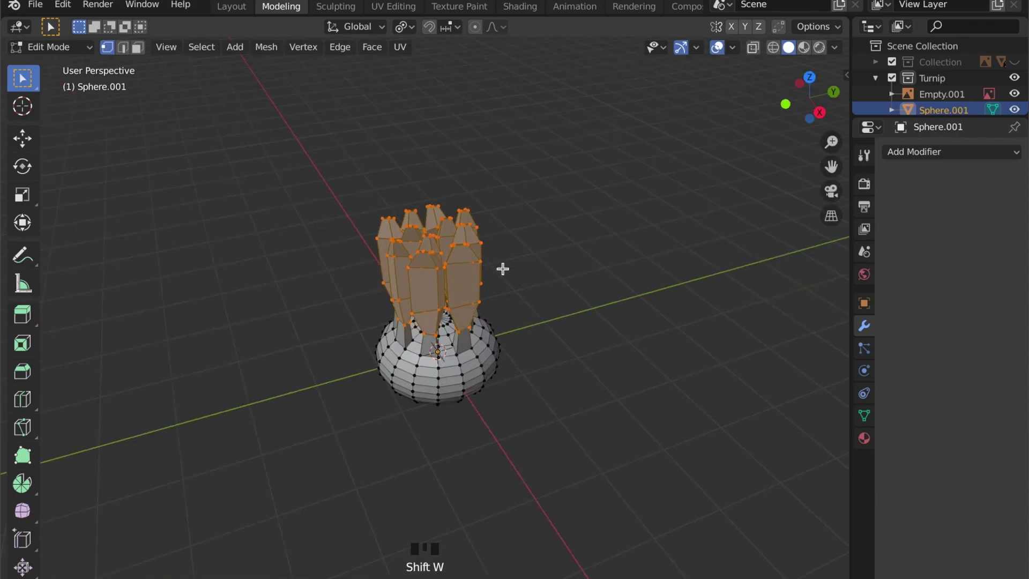
{"action": "middle_click_drag", "start_coordinate": [500, 268], "coordinate": [541, 285]}
{"action": "key", "text": "shift+w"}
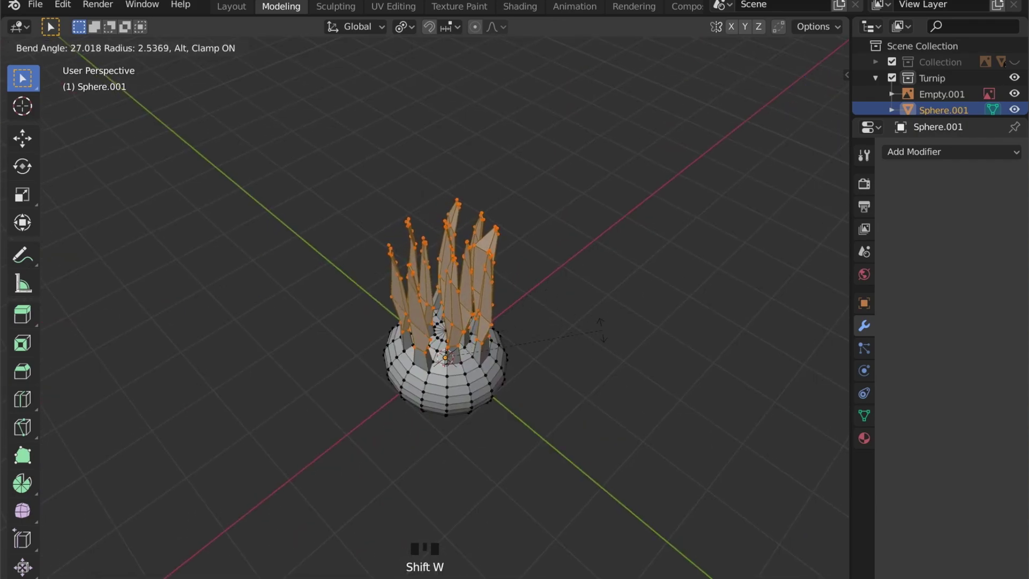
{"action": "right_click", "coordinate": [602, 330]}
{"action": "middle_click_drag", "start_coordinate": [402, 247], "coordinate": [467, 283]}
{"action": "scroll", "coordinate": [499, 283], "scroll_direction": "up", "scroll_amount": 4}
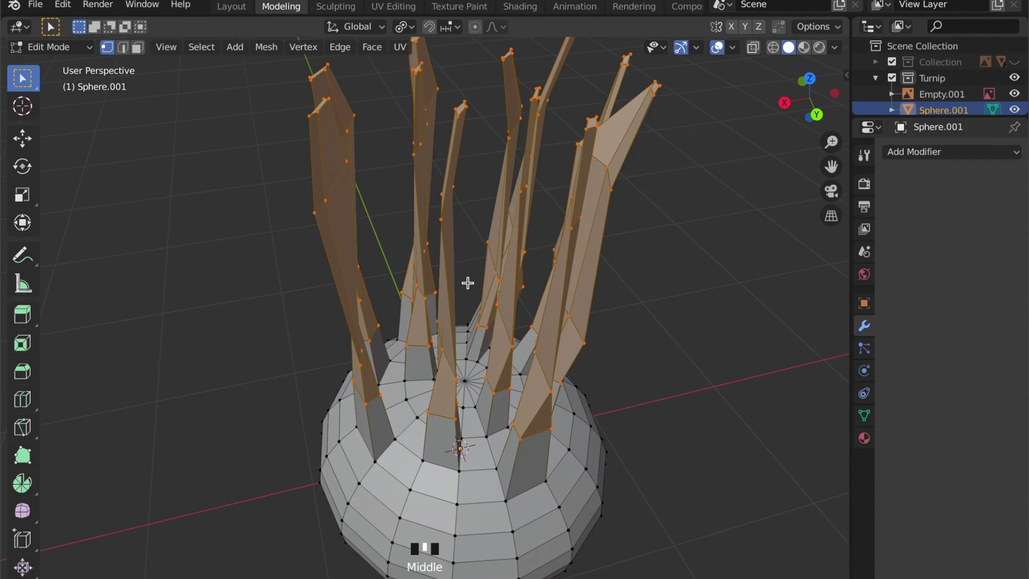
{"action": "key", "text": "alt+z"}
Select the thin leaf's tip loop and rotate it about Z by about 28°
{"action": "left_click", "coordinate": [452, 109]}
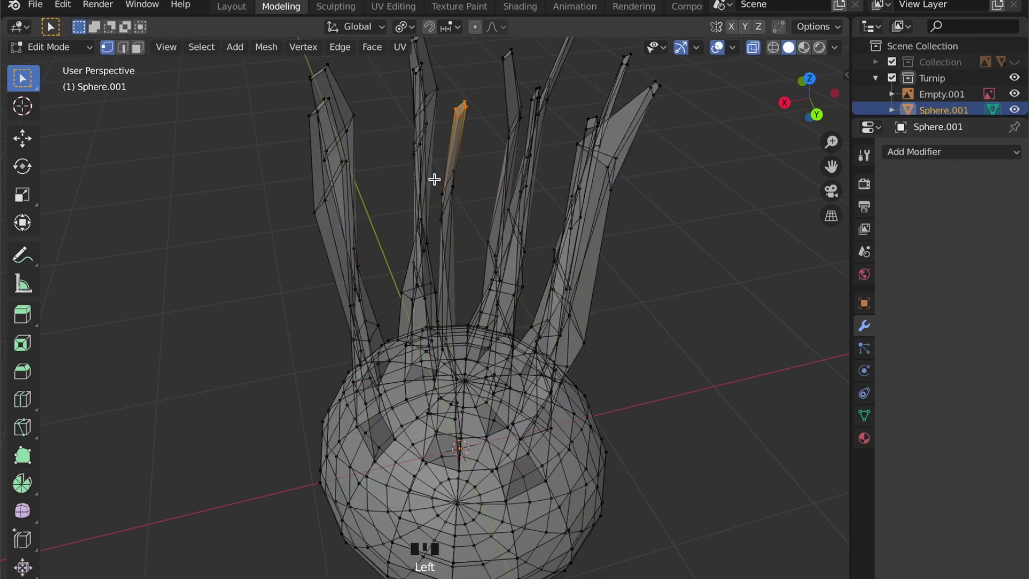
{"action": "middle_click_drag", "start_coordinate": [480, 220], "coordinate": [432, 253]}
{"action": "middle_click_drag", "start_coordinate": [470, 282], "coordinate": [551, 317]}
{"action": "key", "text": "r"}
{"action": "key", "text": "z"}
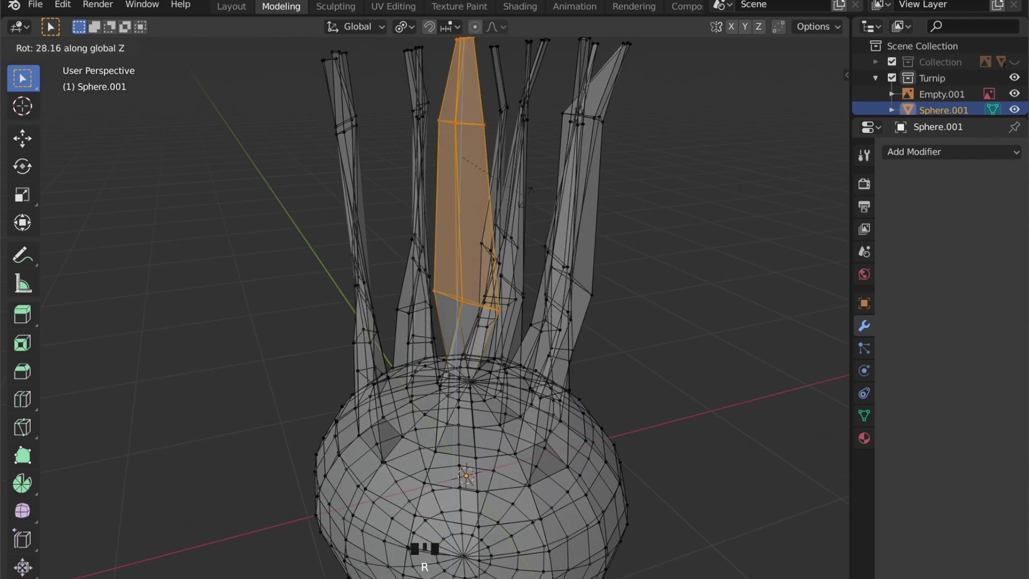
{"action": "left_click", "coordinate": [496, 217]}
{"action": "middle_click_drag", "start_coordinate": [496, 217], "coordinate": [474, 324]}
From top view, move the selected leaf to a new position
{"action": "left_click", "coordinate": [810, 86]}
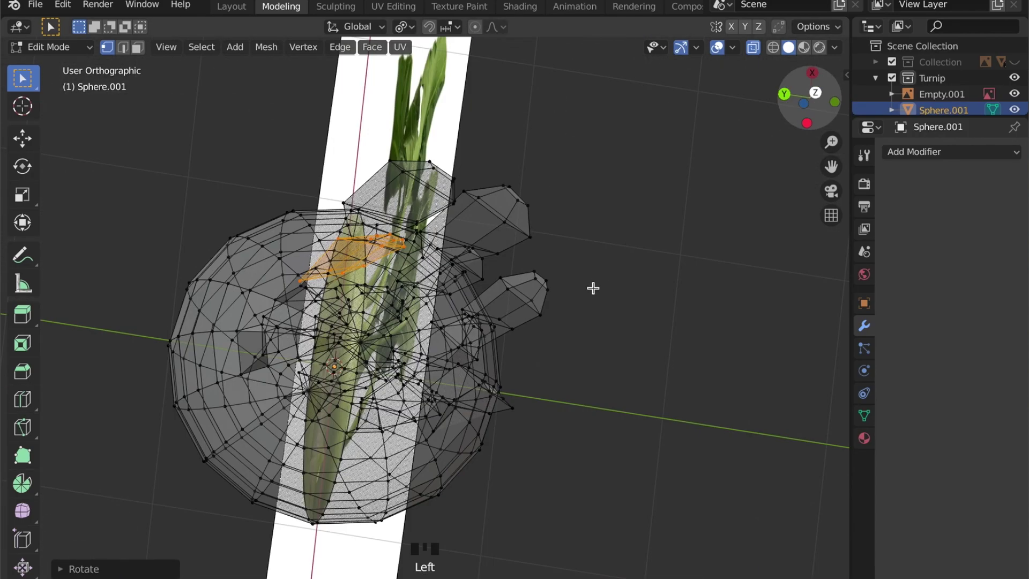
{"action": "scroll", "coordinate": [510, 271], "scroll_direction": "up", "scroll_amount": 2}
{"action": "key", "text": "g"}
{"action": "left_click", "coordinate": [515, 224]}
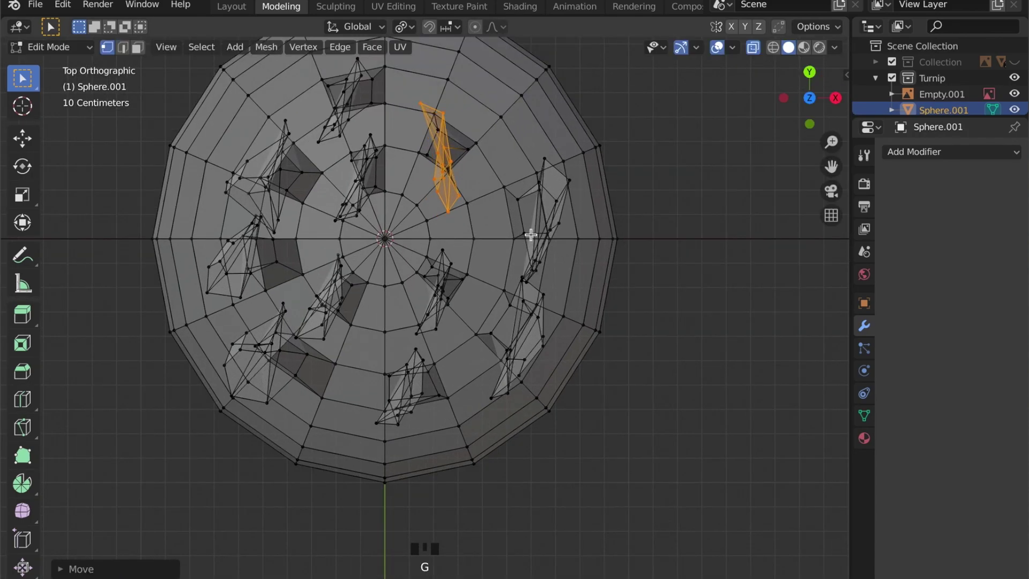
{"action": "middle_click_drag", "start_coordinate": [533, 236], "coordinate": [666, 161]}
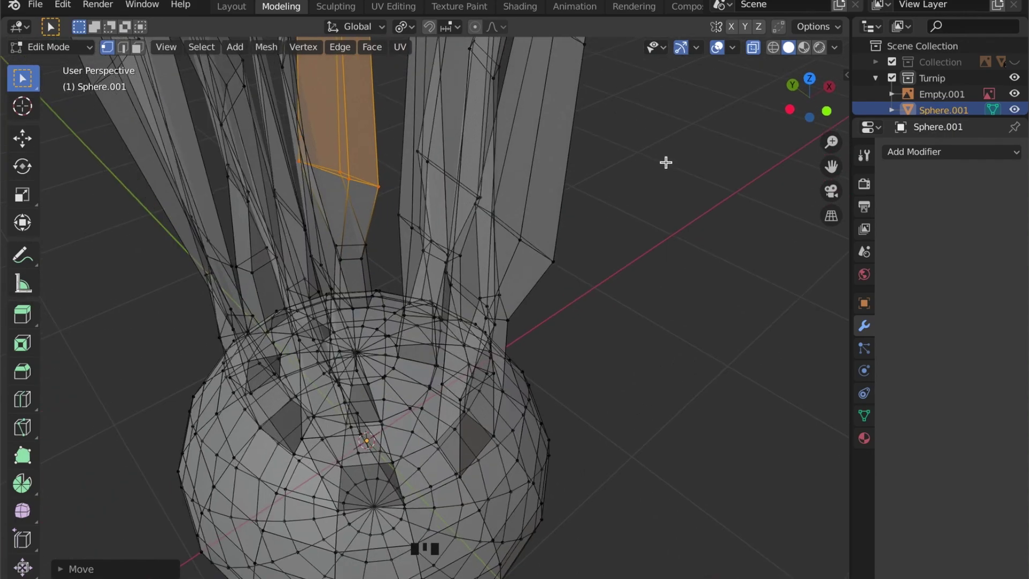
{"action": "scroll", "coordinate": [661, 172], "scroll_direction": "down", "scroll_amount": 3}
Select the whole of another leaf, toggling X-ray to reach it
{"action": "key", "text": "alt+z"}
{"action": "middle_click_drag", "start_coordinate": [530, 287], "coordinate": [524, 262]}
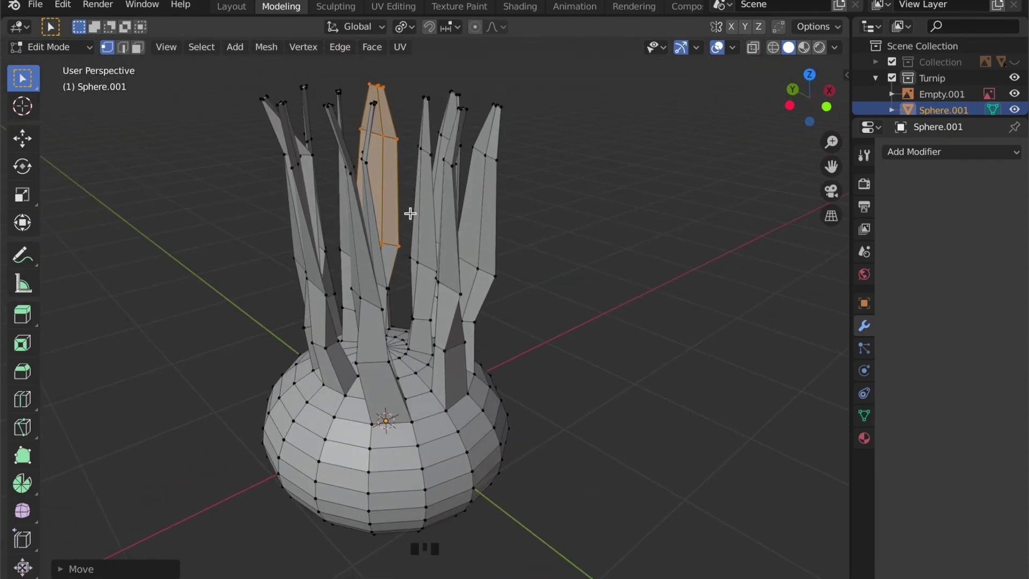
{"action": "middle_click_drag", "start_coordinate": [410, 214], "coordinate": [330, 155]}
{"action": "key", "text": "alt+z"}
{"action": "middle_click_drag", "start_coordinate": [350, 192], "coordinate": [258, 146]}
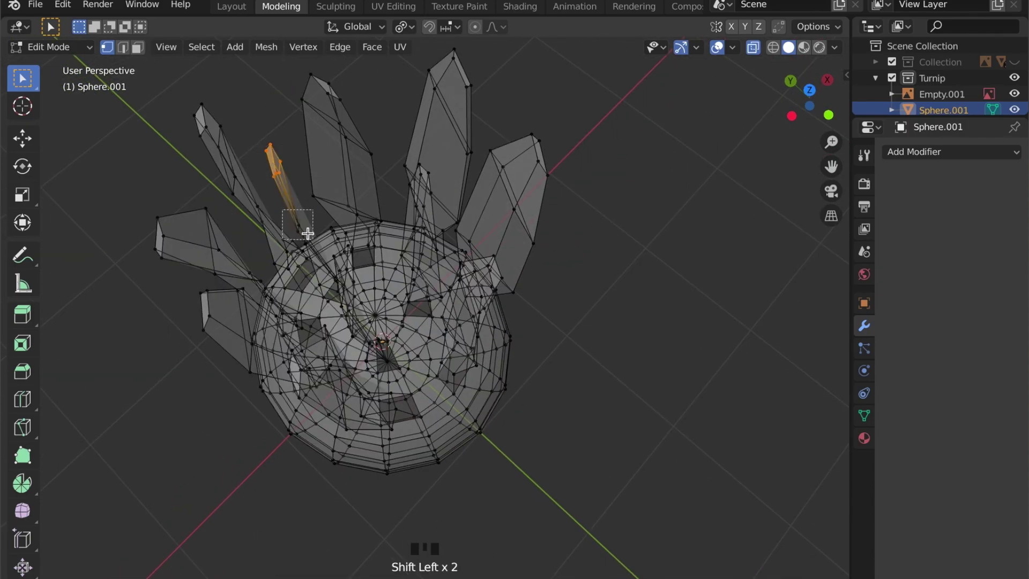
{"action": "middle_click_drag", "start_coordinate": [308, 237], "coordinate": [292, 253]}
{"action": "left_click", "coordinate": [249, 220], "text": "shift"}
{"action": "left_click", "coordinate": [292, 253], "text": "shift"}
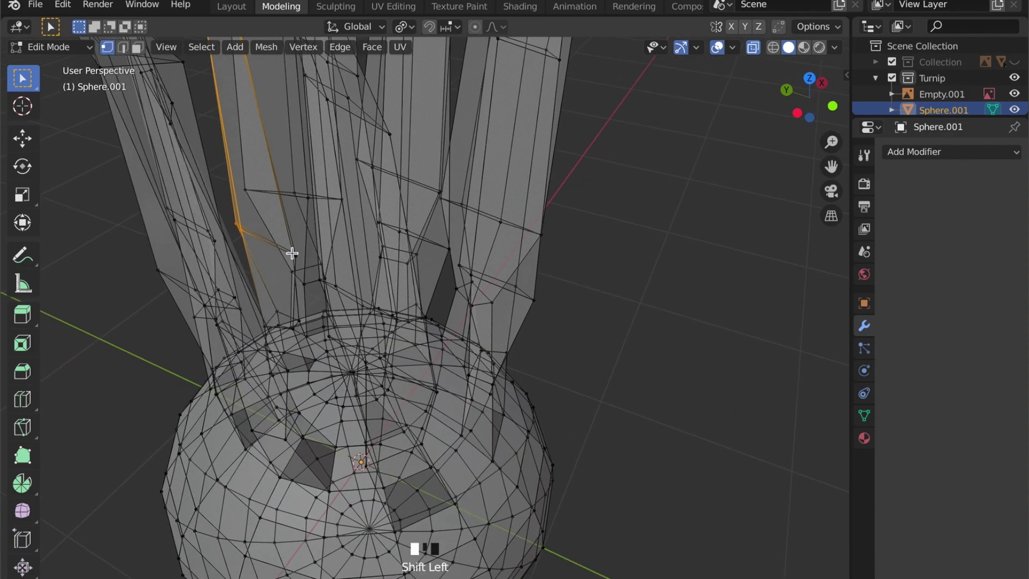
{"action": "left_click_drag", "start_coordinate": [301, 259], "coordinate": [290, 265], "text": "shift"}
{"action": "middle_click_drag", "start_coordinate": [289, 265], "coordinate": [494, 298]}
{"action": "scroll", "coordinate": [280, 268], "scroll_direction": "down", "scroll_amount": 2}
Rotate that second leaf to a new angle and return to solid display
{"action": "key", "text": "r"}
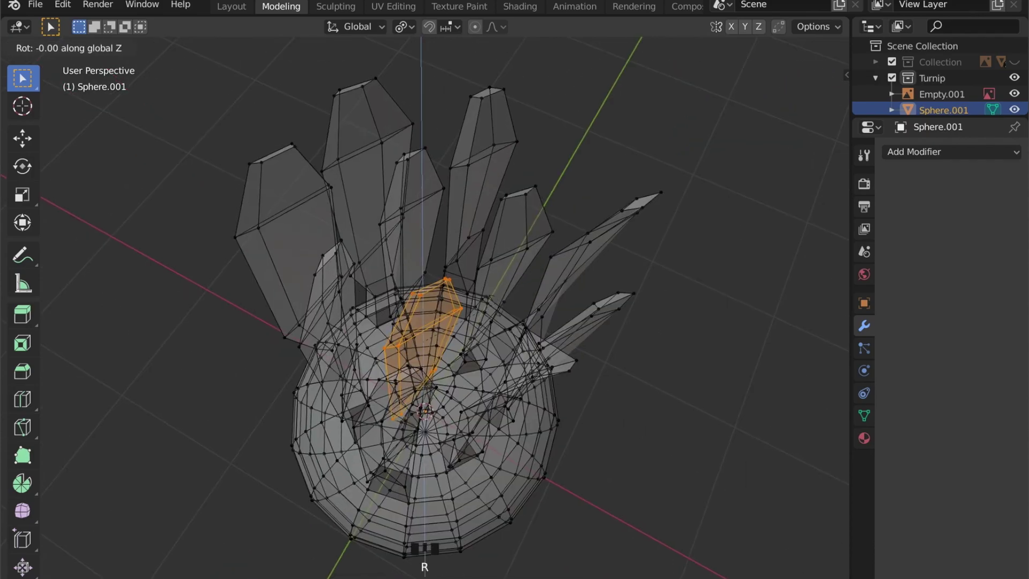
{"action": "left_click", "coordinate": [471, 284]}
{"action": "middle_click_drag", "start_coordinate": [472, 284], "coordinate": [420, 340]}
{"action": "key", "text": "alt+z"}
Inspect the whole kohlrabi in Object Mode and orbit to view the bulb from below
{"action": "scroll", "coordinate": [487, 347], "scroll_direction": "down", "scroll_amount": 3}
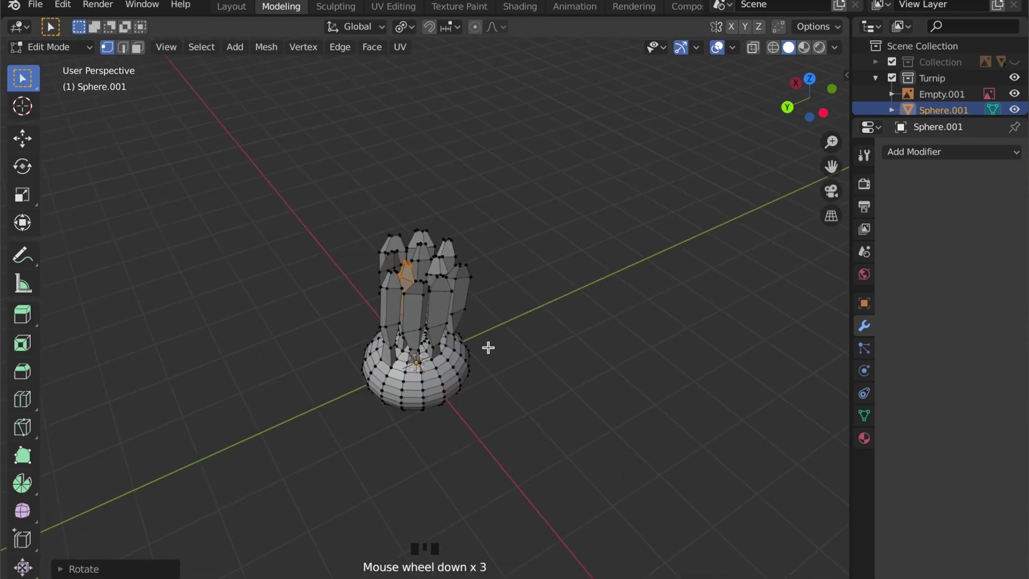
{"action": "middle_click_drag", "start_coordinate": [487, 347], "coordinate": [614, 320]}
{"action": "key", "text": "Tab"}
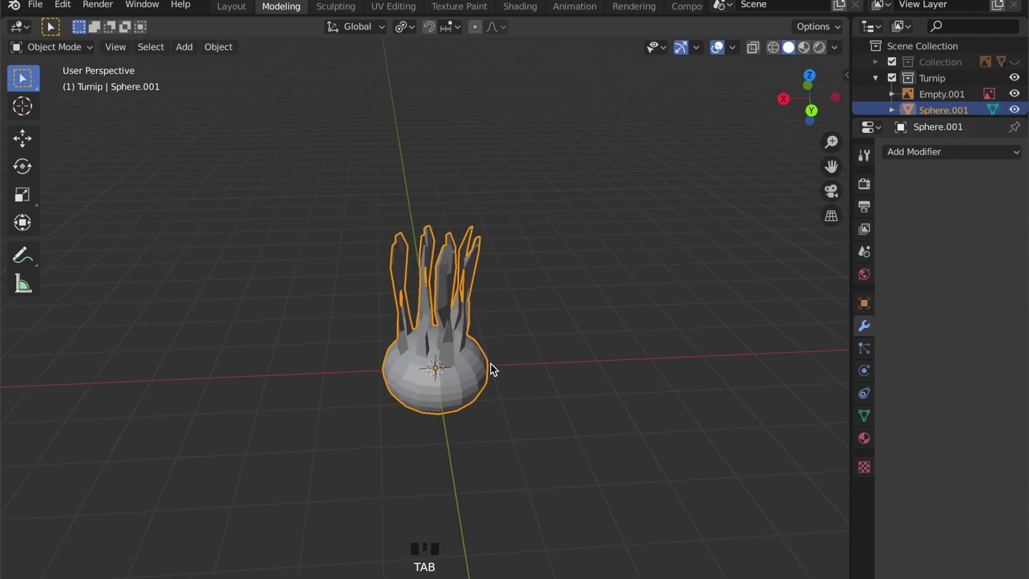
{"action": "middle_click_drag", "start_coordinate": [491, 363], "coordinate": [507, 197]}
{"action": "scroll", "coordinate": [471, 355], "scroll_direction": "up", "scroll_amount": 1}
{"action": "scroll", "coordinate": [471, 354], "scroll_direction": "up", "scroll_amount": 3}
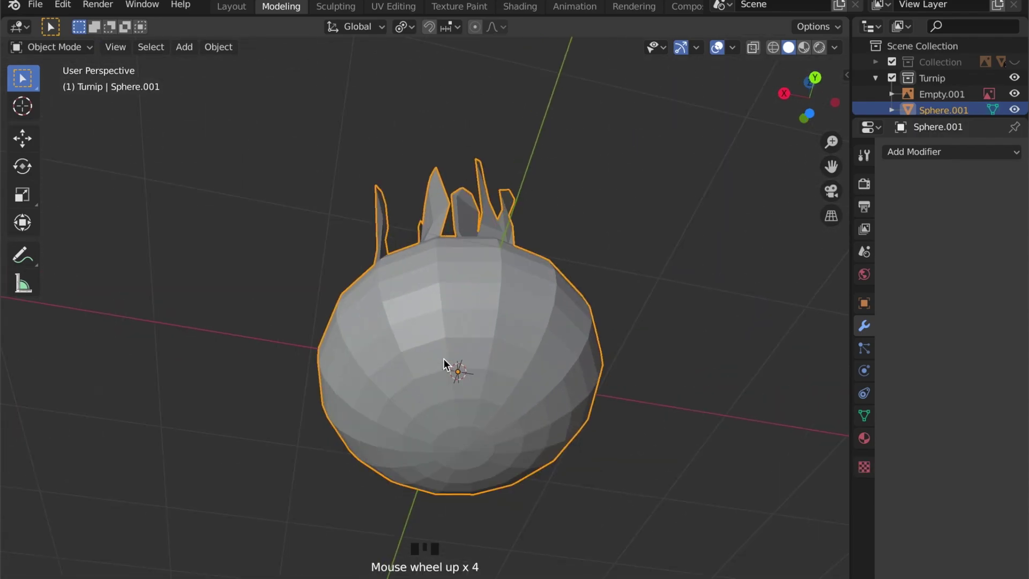
{"action": "middle_click_drag", "start_coordinate": [445, 362], "coordinate": [461, 471]}
Back in Edit Mode, circle-select the bottom cap faces of the bulb in face mode
{"action": "key", "text": "Tab"}
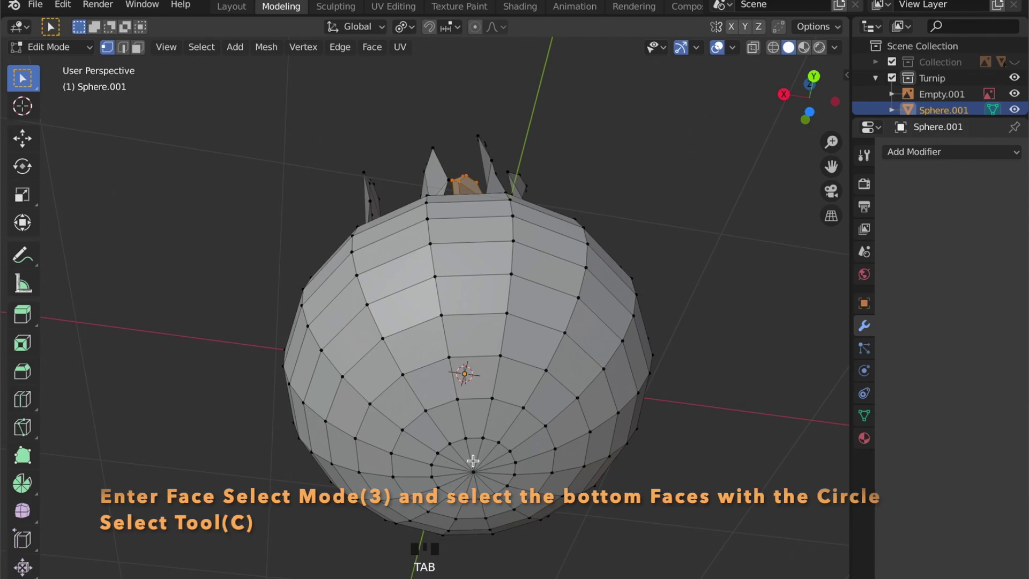
{"action": "key", "text": "3"}
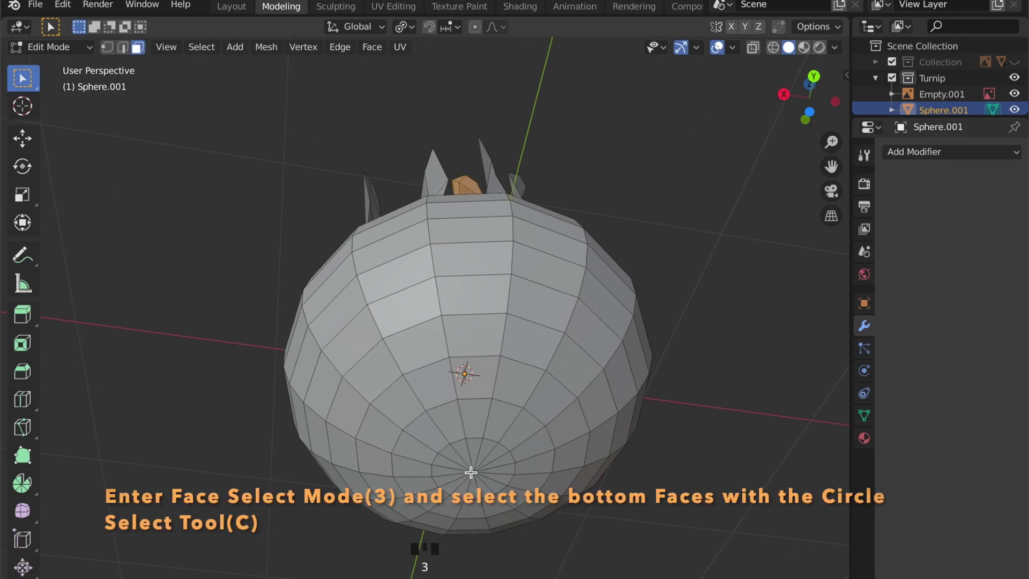
{"action": "key", "text": "c"}
{"action": "left_click", "coordinate": [472, 473]}
{"action": "key", "text": "alt+a"}
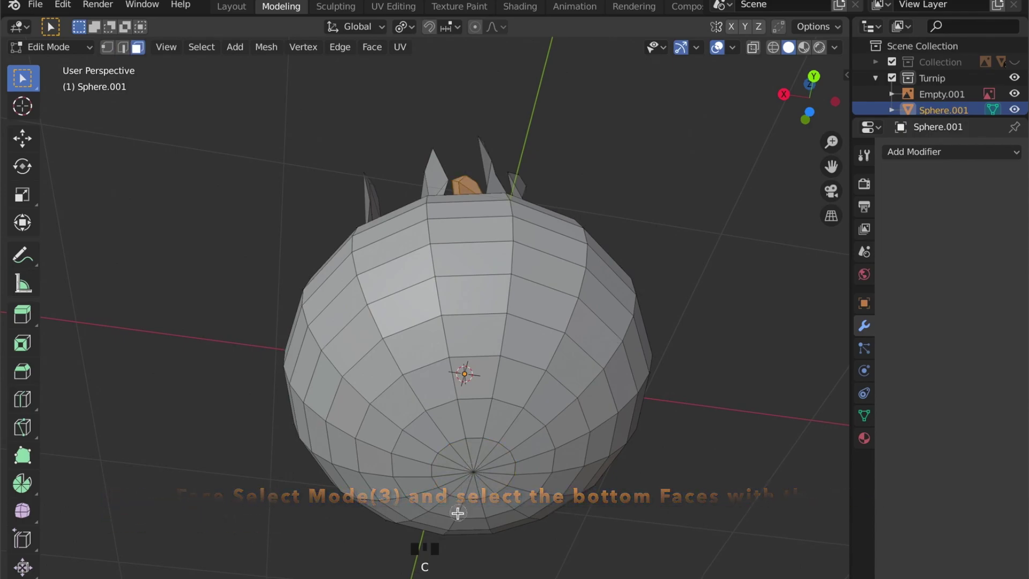
{"action": "left_click", "coordinate": [480, 471]}
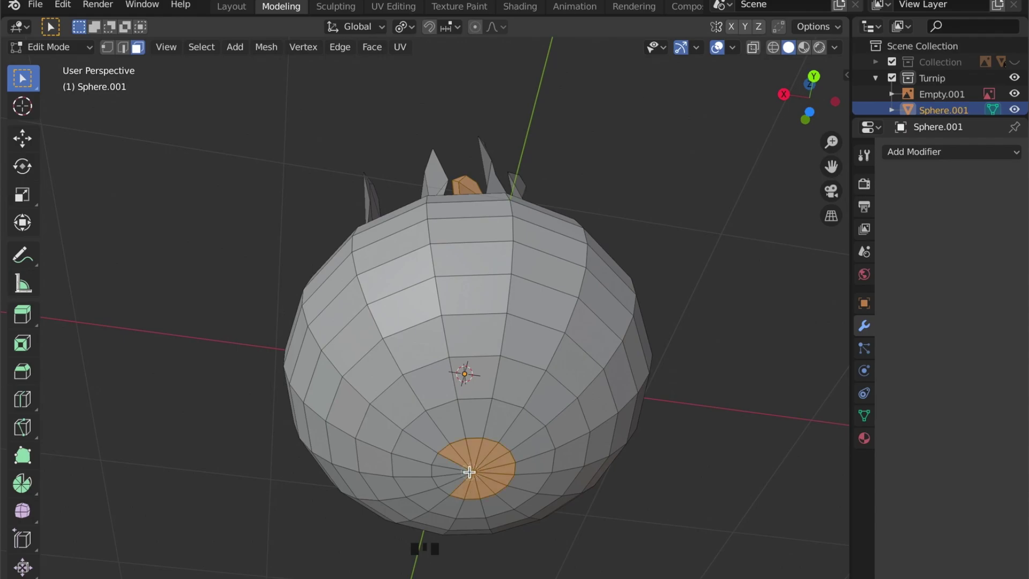
Lower the bottom faces along Z, then extrude a new ring and shrink it
{"action": "middle_click_drag", "start_coordinate": [472, 493], "coordinate": [435, 411]}
{"action": "scroll", "coordinate": [452, 518], "scroll_direction": "down", "scroll_amount": 4}
{"action": "scroll", "coordinate": [443, 482], "scroll_direction": "up", "scroll_amount": 2}
{"action": "scroll", "coordinate": [434, 419], "scroll_direction": "up", "scroll_amount": 3}
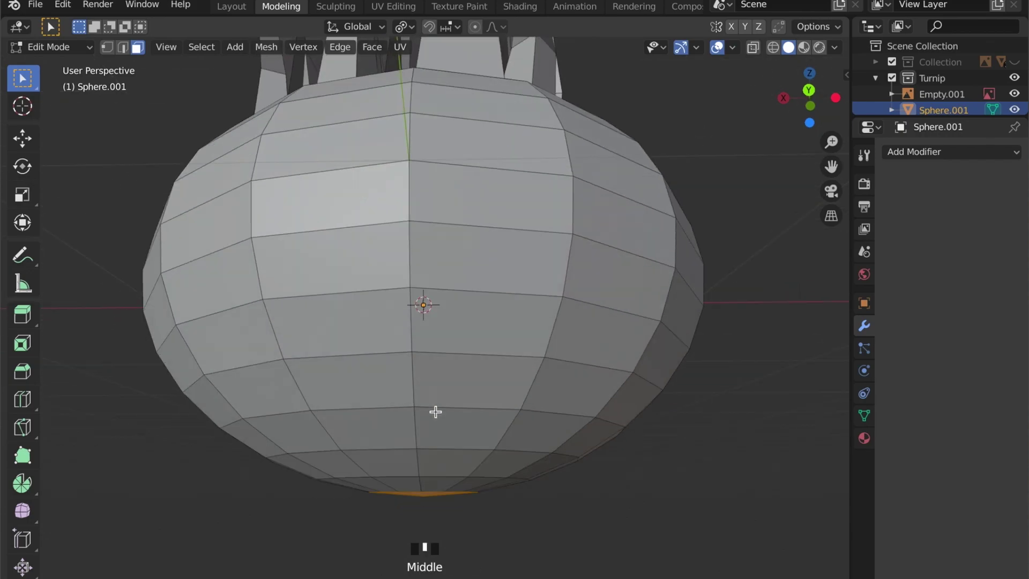
{"action": "key", "text": "g"}
{"action": "key", "text": "z"}
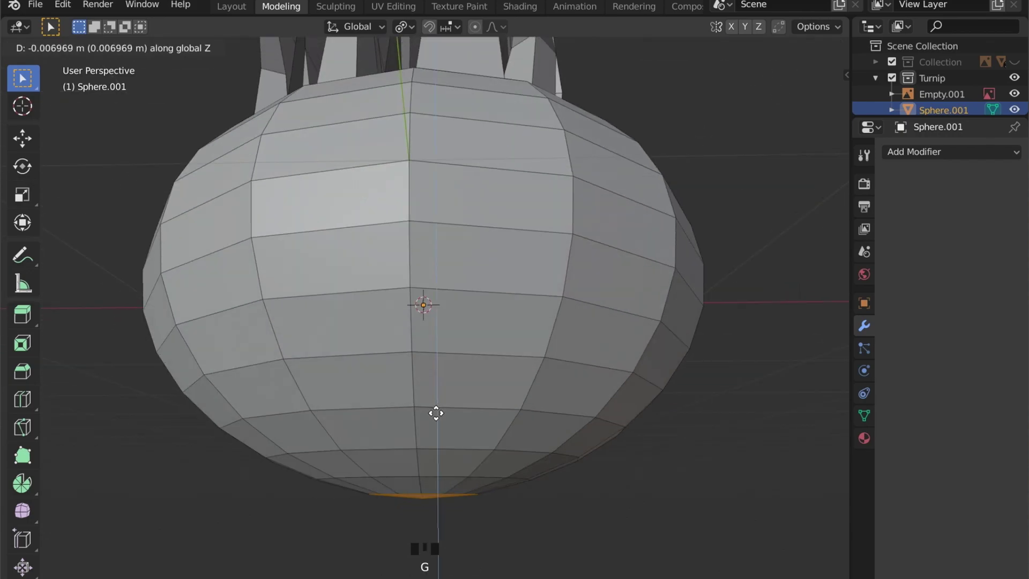
{"action": "left_click", "coordinate": [436, 412]}
{"action": "key", "text": "e"}
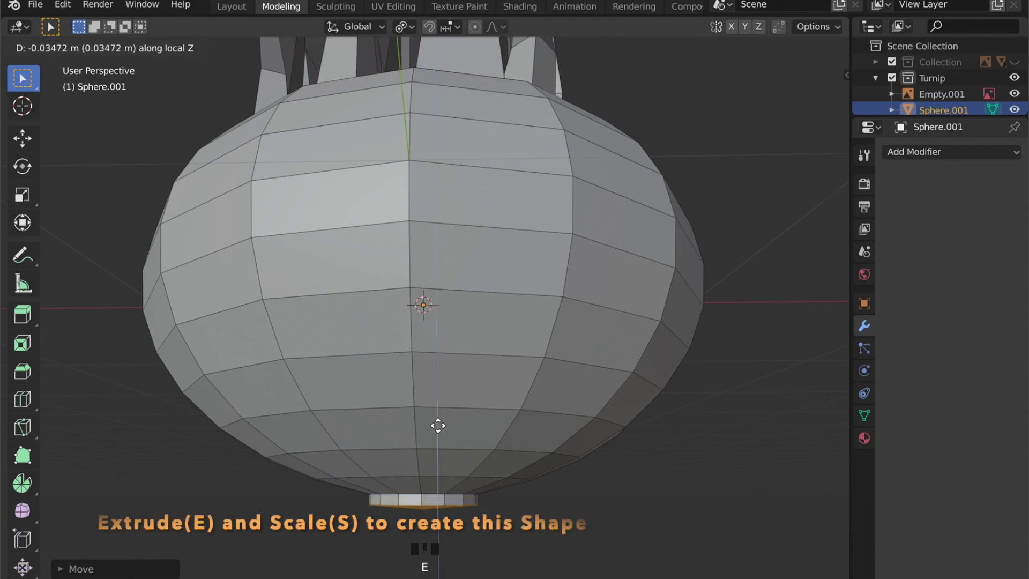
{"action": "left_click", "coordinate": [438, 432]}
{"action": "key", "text": "s"}
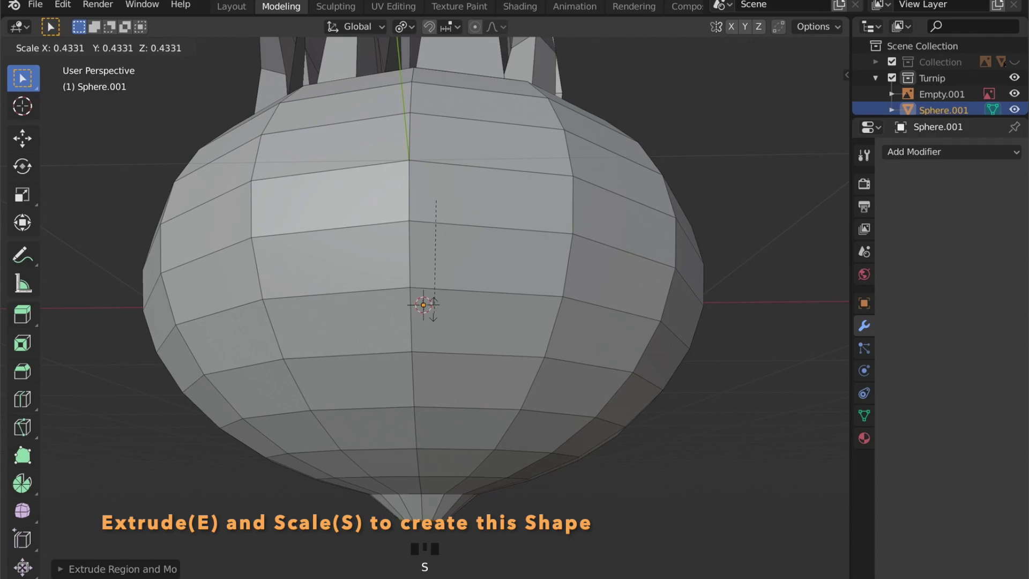
{"action": "left_click", "coordinate": [427, 349]}
Extrude and narrow a second ring into a pointed root tip, then return to Object Mode
{"action": "scroll", "coordinate": [449, 474], "scroll_direction": "down", "scroll_amount": 2}
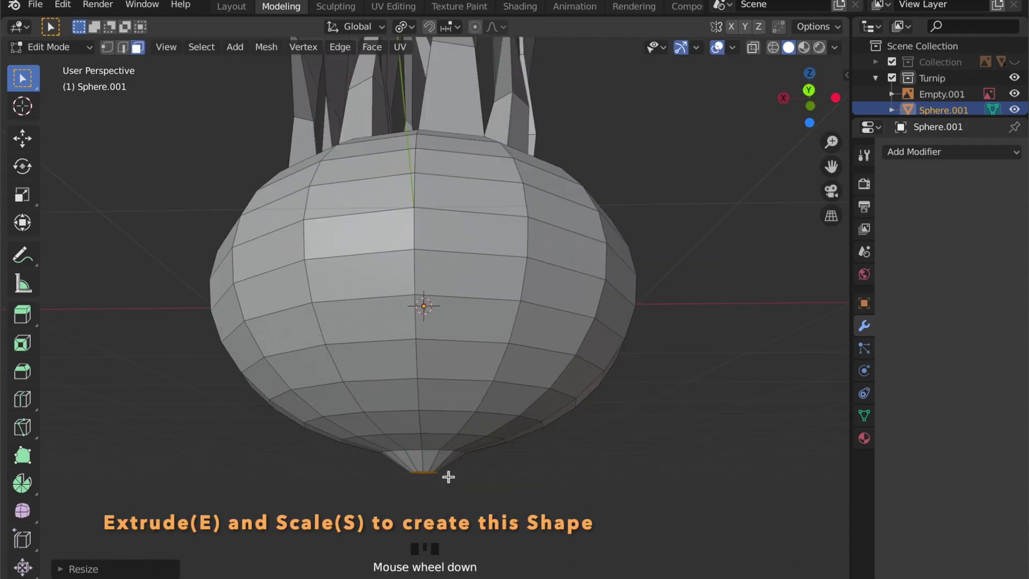
{"action": "middle_click_drag", "start_coordinate": [448, 475], "coordinate": [442, 440], "text": "shift"}
{"action": "key", "text": "e"}
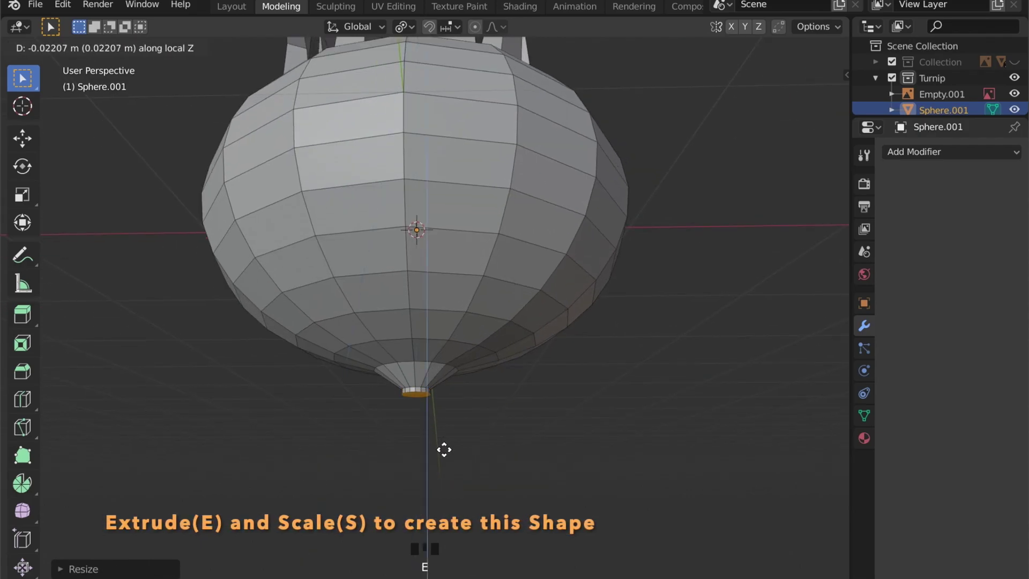
{"action": "left_click", "coordinate": [446, 456]}
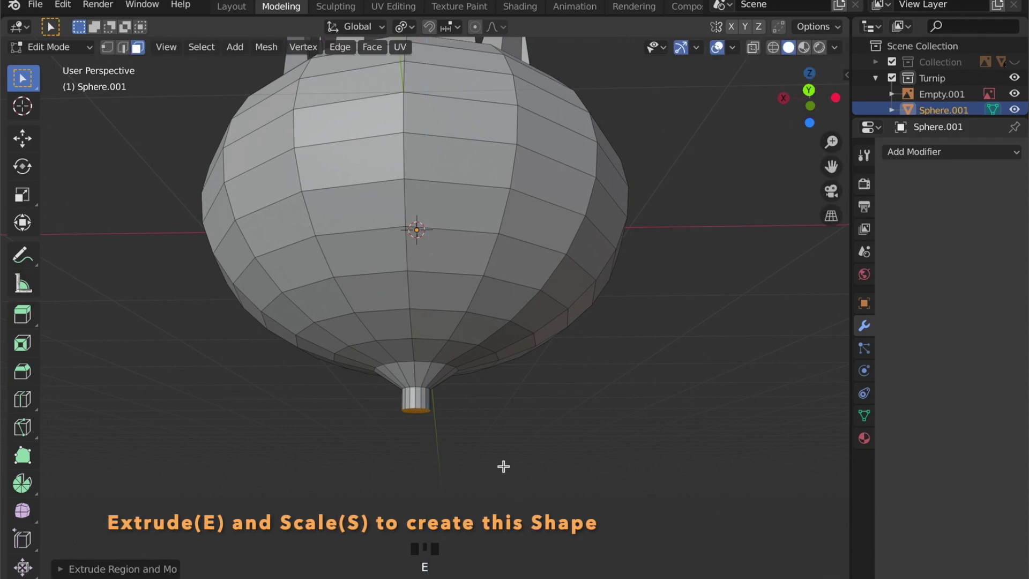
{"action": "key", "text": "s"}
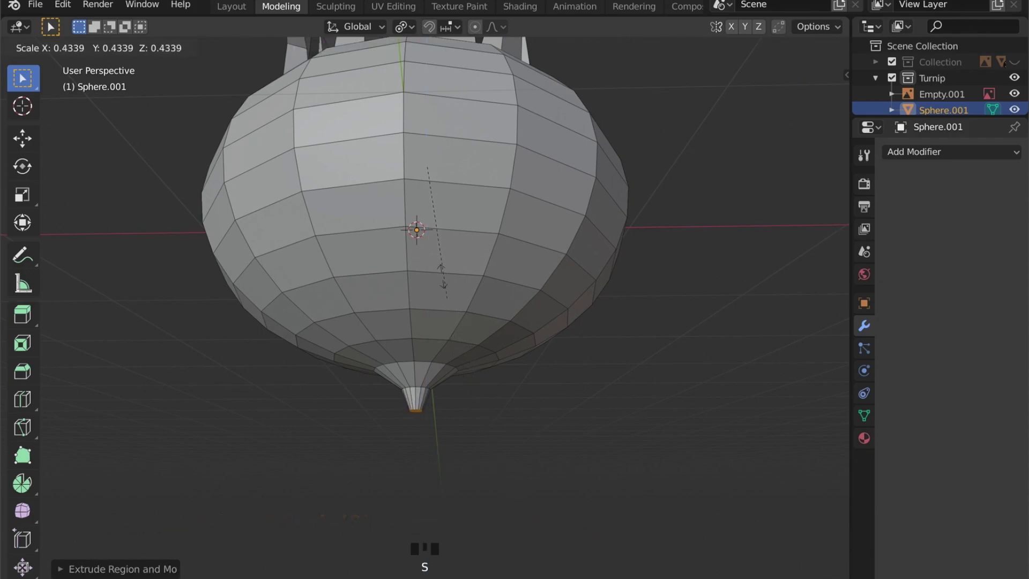
{"action": "left_click", "coordinate": [430, 241]}
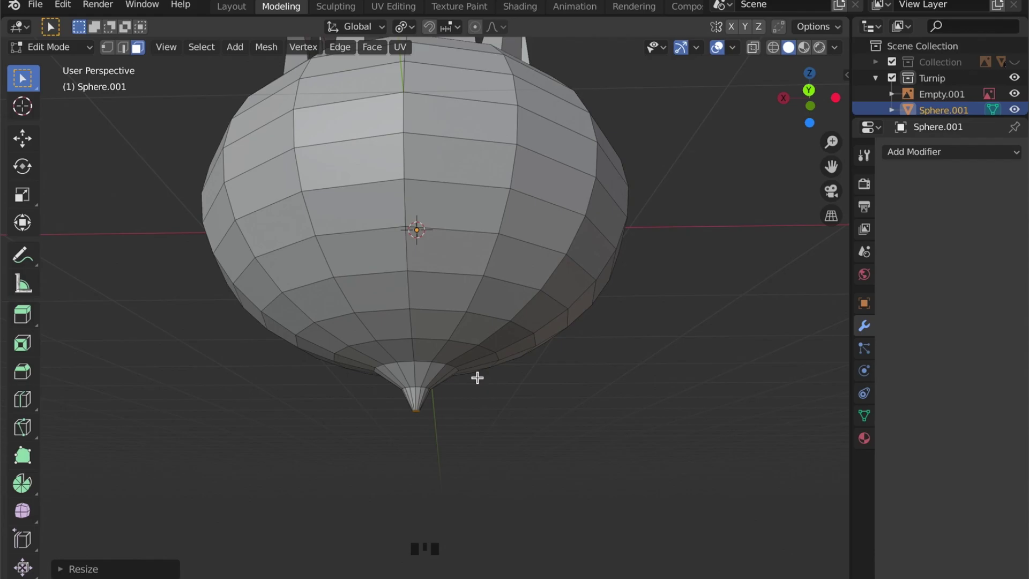
{"action": "scroll", "coordinate": [476, 379], "scroll_direction": "down", "scroll_amount": 5}
{"action": "key", "text": "Tab"}
{"action": "middle_click_drag", "start_coordinate": [459, 404], "coordinate": [449, 393]}
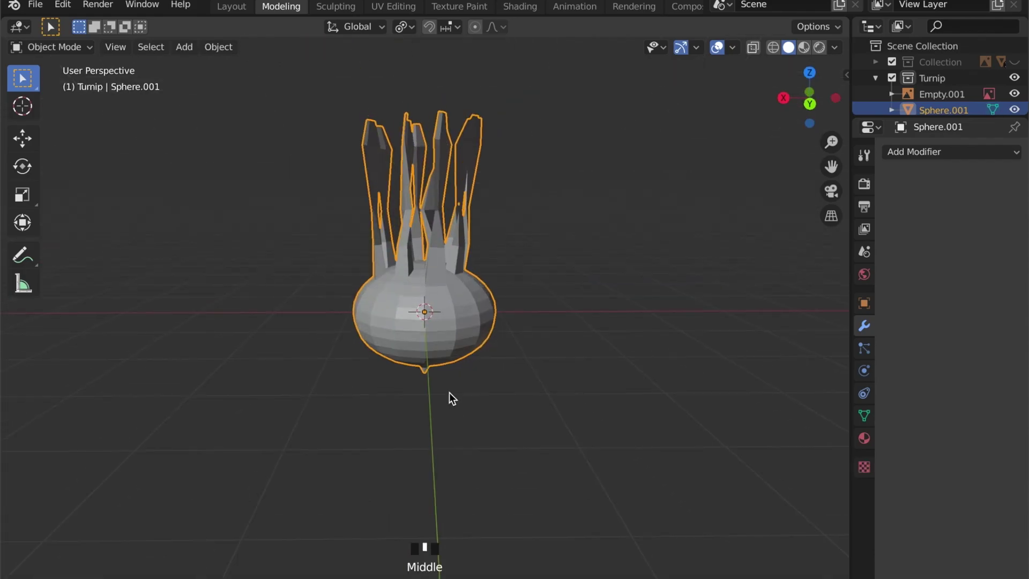
Apply Shade Smooth to the kohlrabi object from its right-click menu
{"action": "right_click", "coordinate": [439, 327]}
{"action": "left_click", "coordinate": [439, 327]}
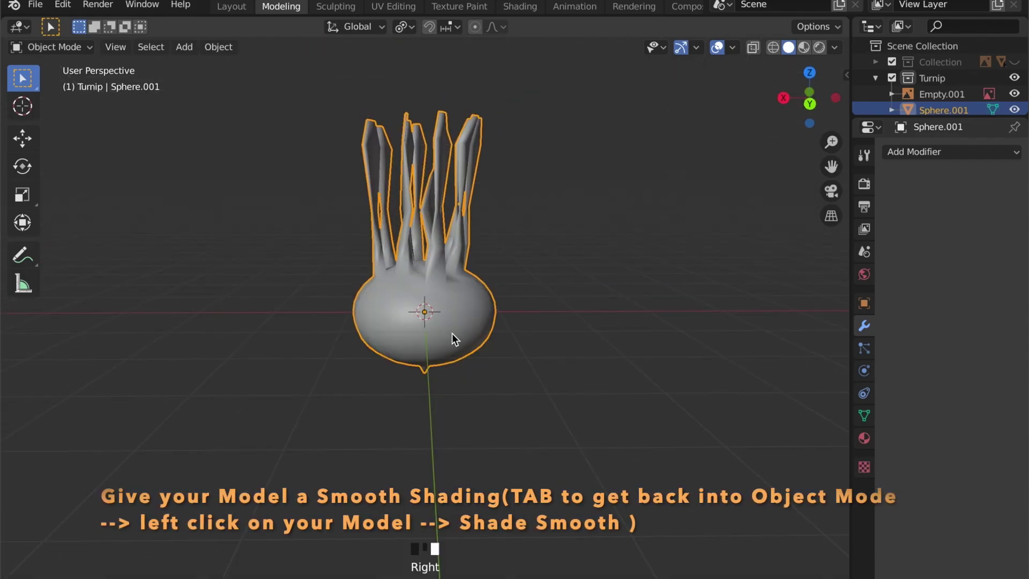
{"action": "middle_click_drag", "start_coordinate": [468, 346], "coordinate": [234, 375]}
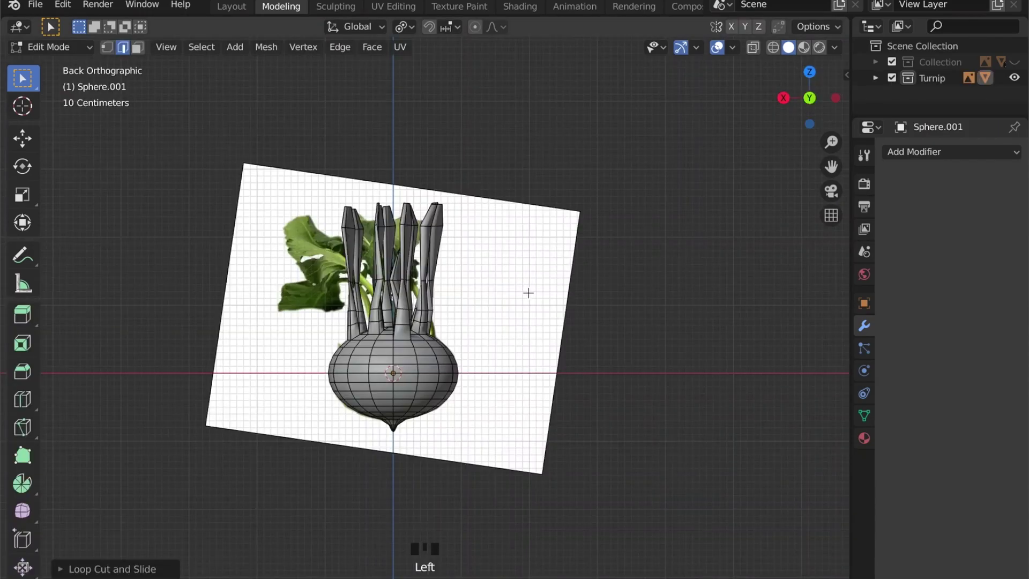
Raise the upper leaf-stalk vertices about 0.42 m along Z
{"action": "key", "text": "alt+z"}
{"action": "scroll", "coordinate": [440, 273], "scroll_direction": "up", "scroll_amount": 1}
{"action": "scroll", "coordinate": [437, 271], "scroll_direction": "up", "scroll_amount": 1}
{"action": "key", "text": "1"}
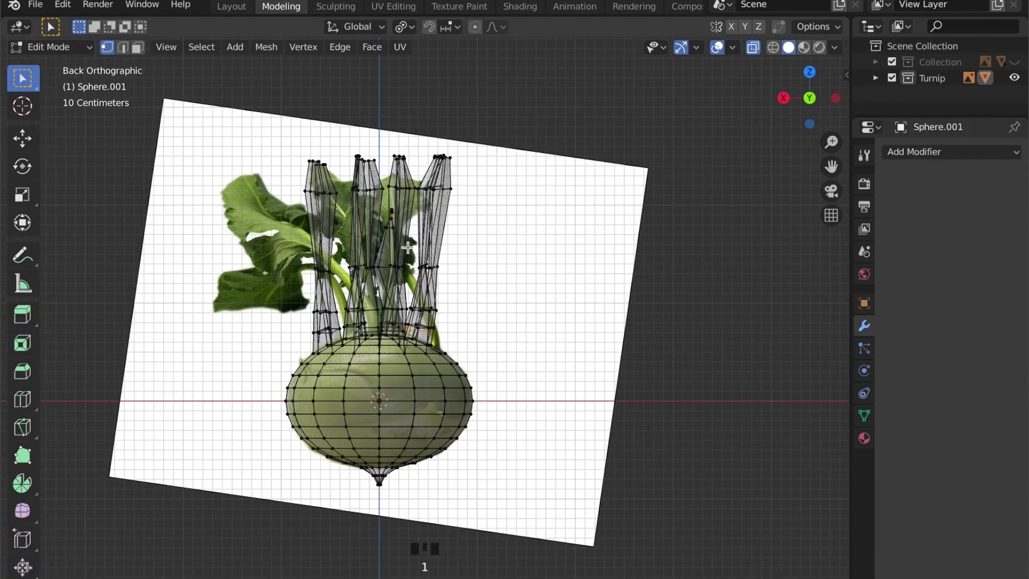
{"action": "left_click_drag", "start_coordinate": [229, 107], "coordinate": [511, 319]}
{"action": "key", "text": "g"}
{"action": "key", "text": "z"}
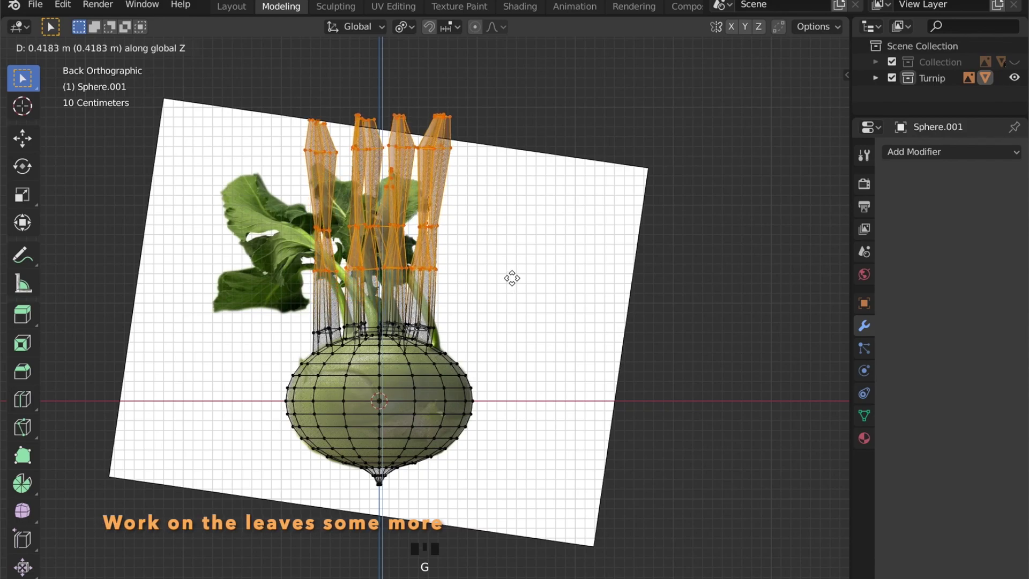
{"action": "left_click", "coordinate": [512, 277]}
Scale a loop midway up the stalks down to 0.583
{"action": "left_click", "coordinate": [438, 283], "text": "alt"}
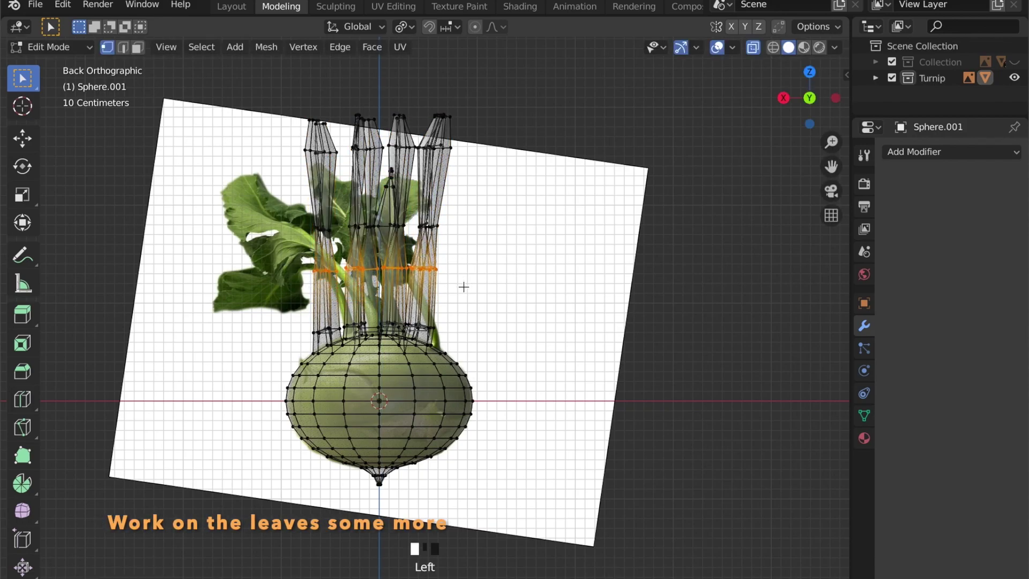
{"action": "mouse_move", "coordinate": [461, 284]}
{"action": "middle_mouse_down"}
{"action": "mouse_move", "coordinate": [448, 335]}
{"action": "mouse_move", "coordinate": [461, 303]}
{"action": "middle_mouse_up"}
{"action": "key", "text": "s"}
{"action": "left_click", "coordinate": [459, 336]}
In Back view, select the base loops where the stalks join the bulb
{"action": "left_click", "coordinate": [808, 98]}
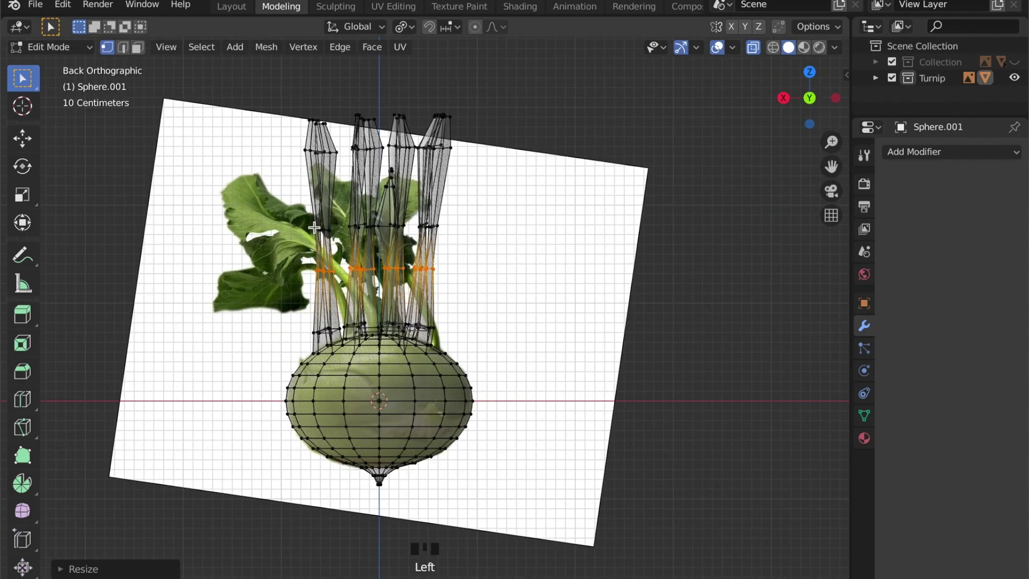
{"action": "left_click_drag", "start_coordinate": [466, 326], "coordinate": [466, 326]}
{"action": "scroll", "coordinate": [329, 360], "scroll_direction": "up", "scroll_amount": 5}
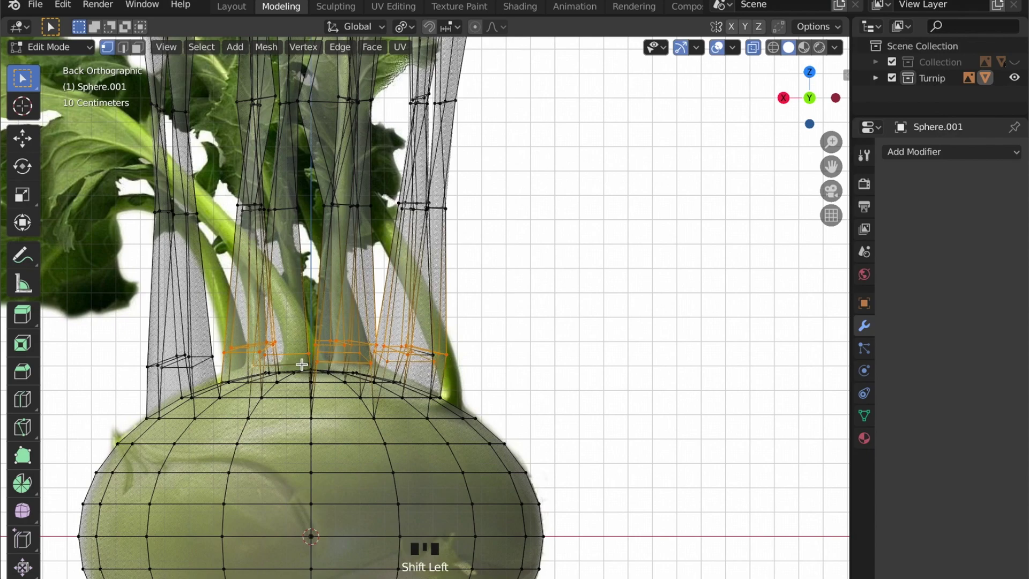
{"action": "left_click", "coordinate": [158, 363], "text": "shift"}
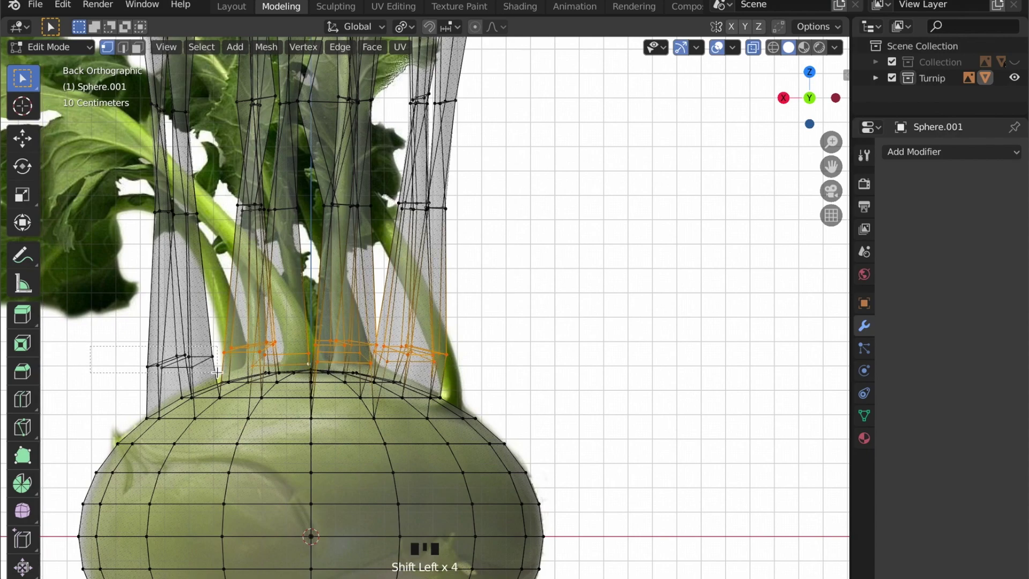
Turn off X-ray, shrink the stalk base loops and sink them about 0.05 m into the bulb
{"action": "middle_click_drag", "start_coordinate": [391, 379], "coordinate": [405, 394]}
{"action": "key", "text": "alt+z"}
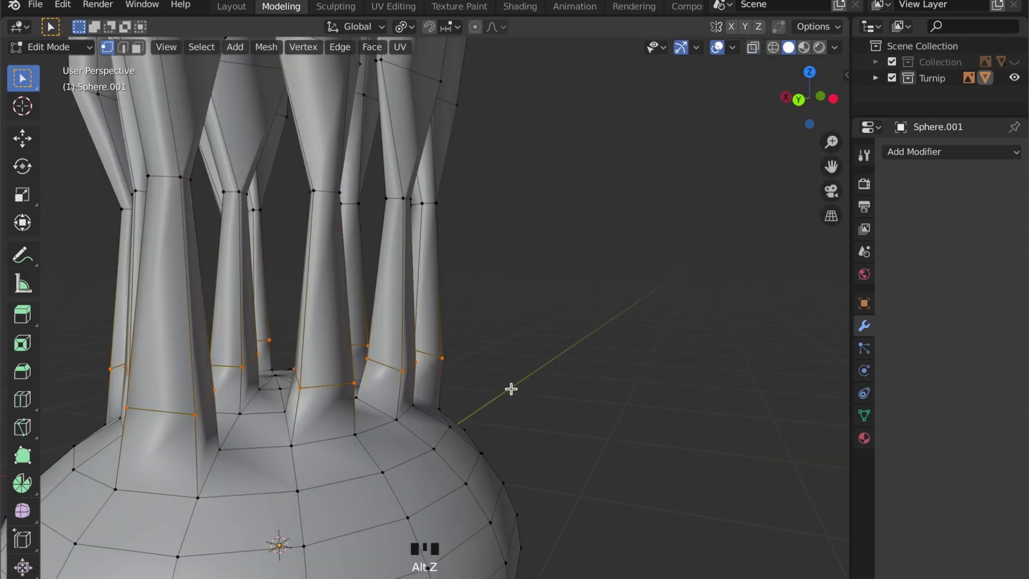
{"action": "key", "text": "s"}
{"action": "left_click", "coordinate": [397, 372]}
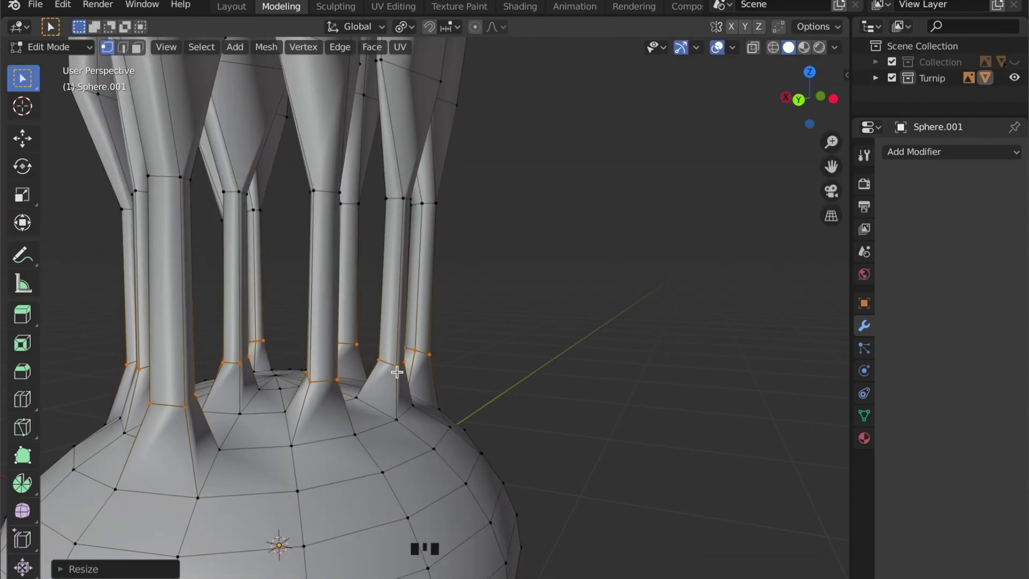
{"action": "key", "text": "g"}
{"action": "middle_click", "coordinate": [398, 373]}
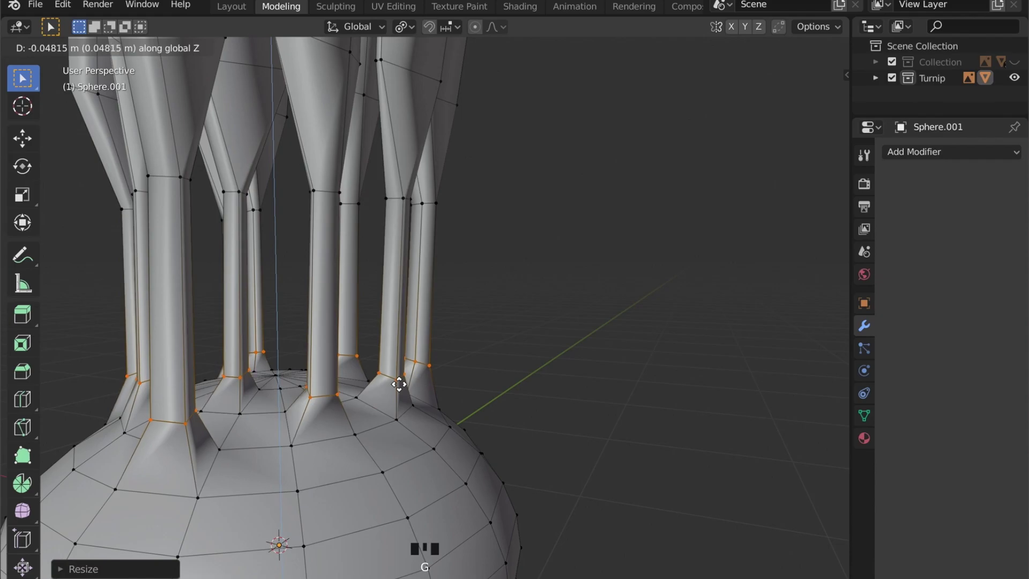
{"action": "left_click", "coordinate": [398, 383]}
Inspect the whole kohlrabi in Object Mode from a few angles, then return to Edit Mode
{"action": "middle_click_drag", "start_coordinate": [340, 318], "coordinate": [390, 322]}
{"action": "scroll", "coordinate": [248, 326], "scroll_direction": "down", "scroll_amount": 5}
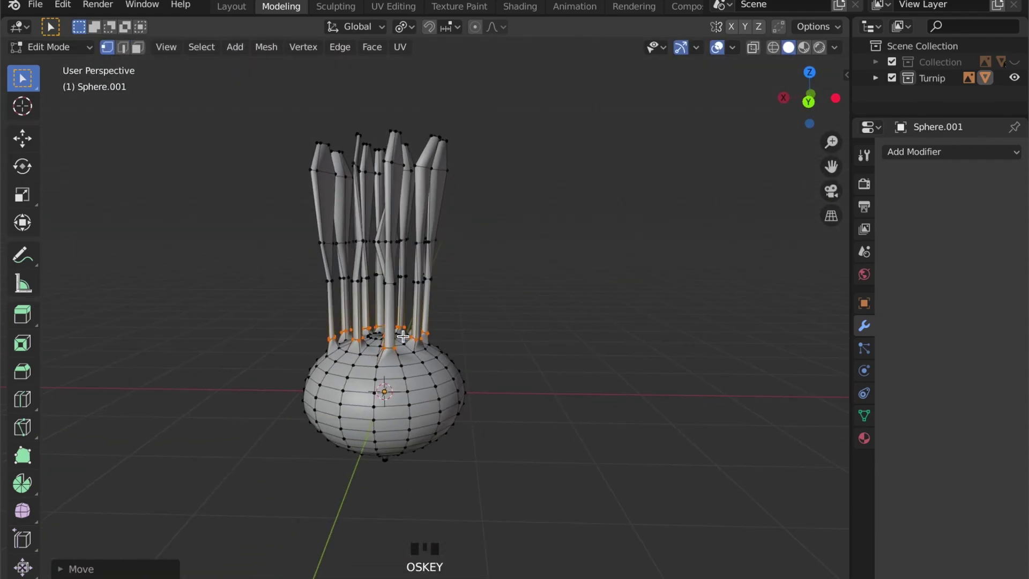
{"action": "key", "text": "Tab"}
{"action": "middle_click_drag", "start_coordinate": [413, 371], "coordinate": [456, 297]}
{"action": "scroll", "coordinate": [474, 374], "scroll_direction": "down", "scroll_amount": 6}
{"action": "scroll", "coordinate": [472, 297], "scroll_direction": "up", "scroll_amount": 3}
{"action": "key", "text": "Tab"}
Add a Ctrl+R loop cut partway up a kohlrabi stem
{"action": "key", "text": "ctrl+r"}
{"action": "left_click", "coordinate": [470, 300]}
{"action": "left_click", "coordinate": [470, 300]}
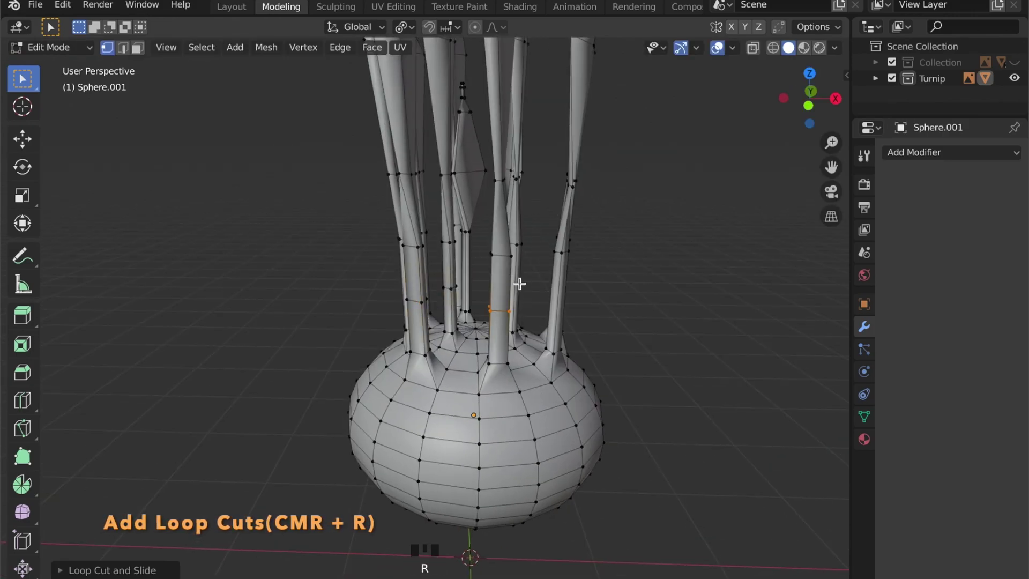
{"action": "middle_click_drag", "start_coordinate": [519, 284], "coordinate": [512, 292]}
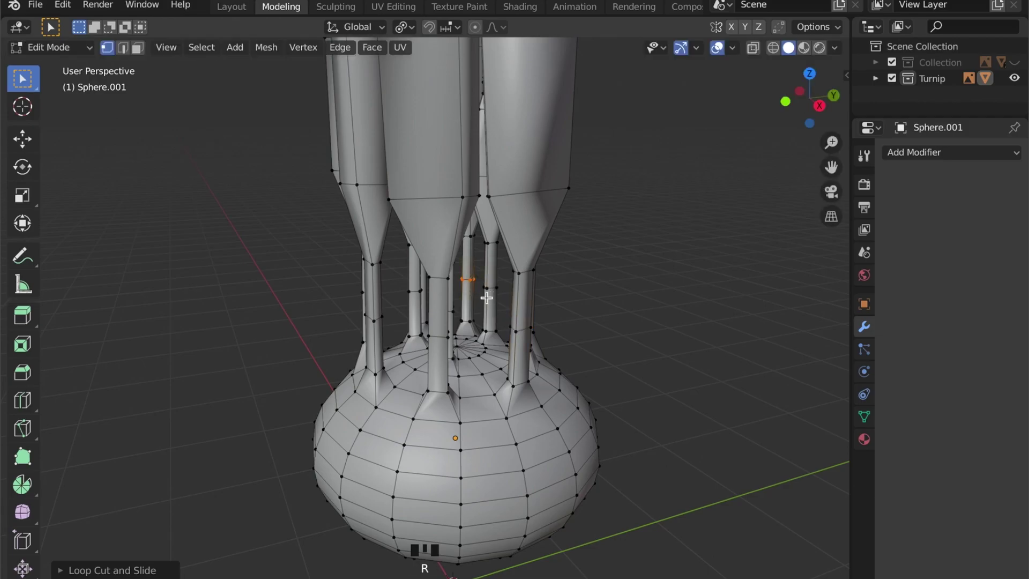
{"action": "middle_click_drag", "start_coordinate": [475, 284], "coordinate": [439, 311]}
Turn on X-ray and box-select the upper parts of the leaves
{"action": "scroll", "coordinate": [501, 302], "scroll_direction": "down", "scroll_amount": 3}
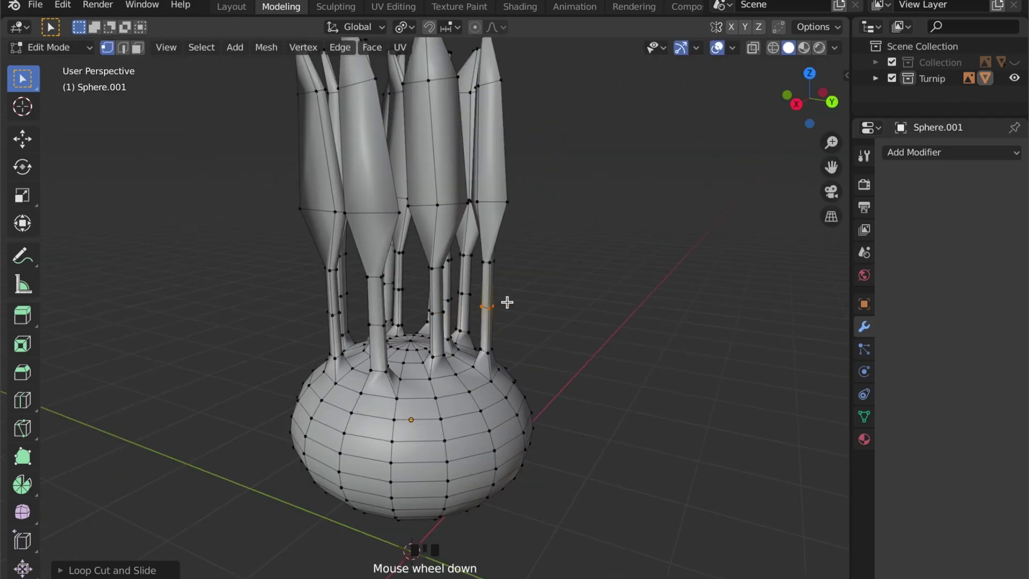
{"action": "middle_click_drag", "start_coordinate": [506, 301], "coordinate": [502, 303]}
{"action": "key", "text": "alt+z"}
{"action": "left_click_drag", "start_coordinate": [309, 104], "coordinate": [579, 214]}
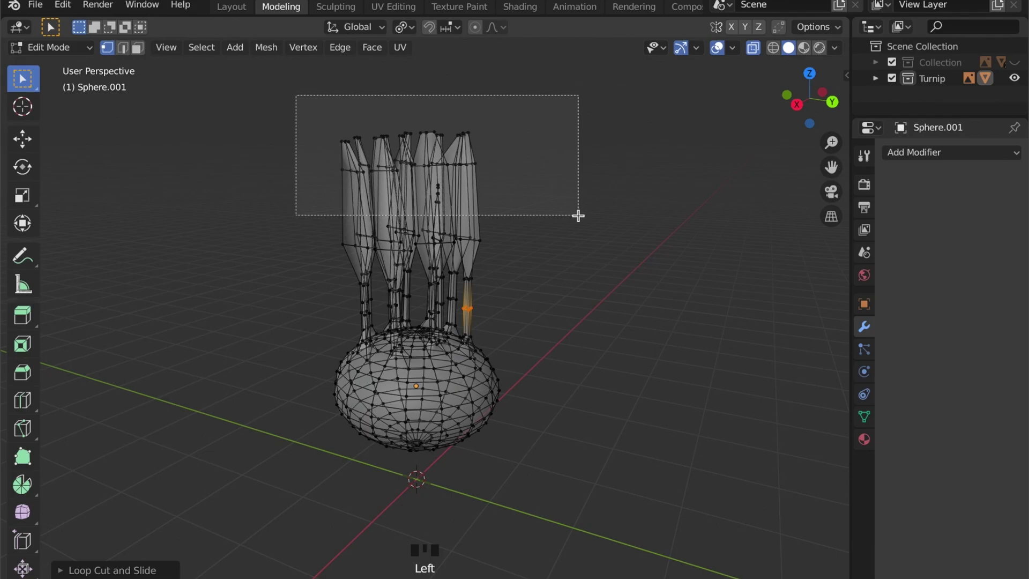
{"action": "middle_click_drag", "start_coordinate": [579, 213], "coordinate": [441, 219]}
{"action": "left_click_drag", "start_coordinate": [310, 122], "coordinate": [562, 257]}
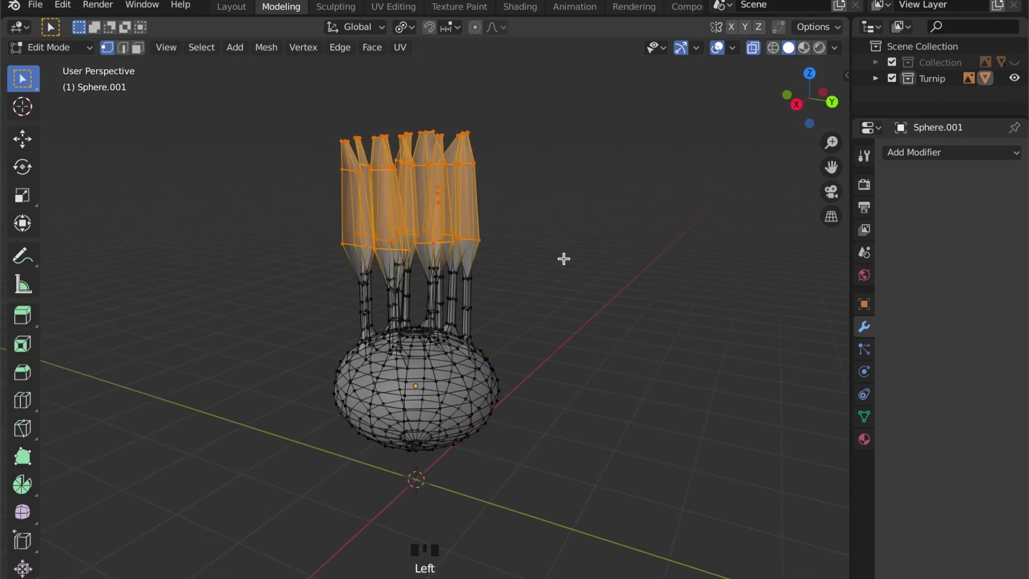
{"action": "mouse_move", "coordinate": [563, 257]}
{"action": "middle_mouse_down"}
{"action": "mouse_move", "coordinate": [507, 239]}
{"action": "mouse_move", "coordinate": [422, 279]}
{"action": "mouse_move", "coordinate": [569, 252]}
{"action": "middle_mouse_up"}
{"action": "key", "text": "alt+a"}
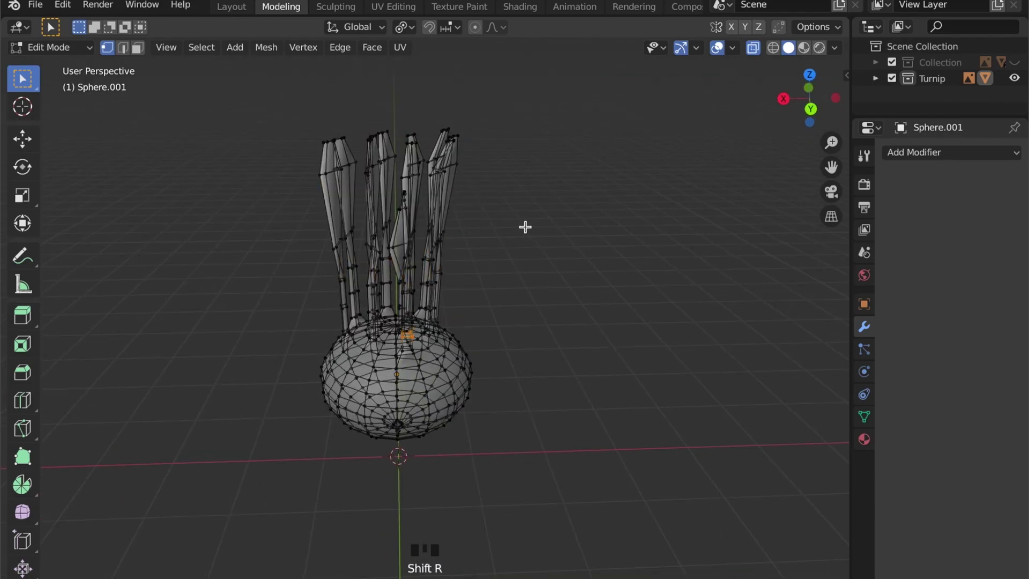
{"action": "right_click", "coordinate": [526, 228]}
{"action": "left_click_drag", "start_coordinate": [314, 124], "coordinate": [542, 258]}
Try the Bend tool on the selected leaf tops, cancelling each attempt
{"action": "key", "text": "shift+w"}
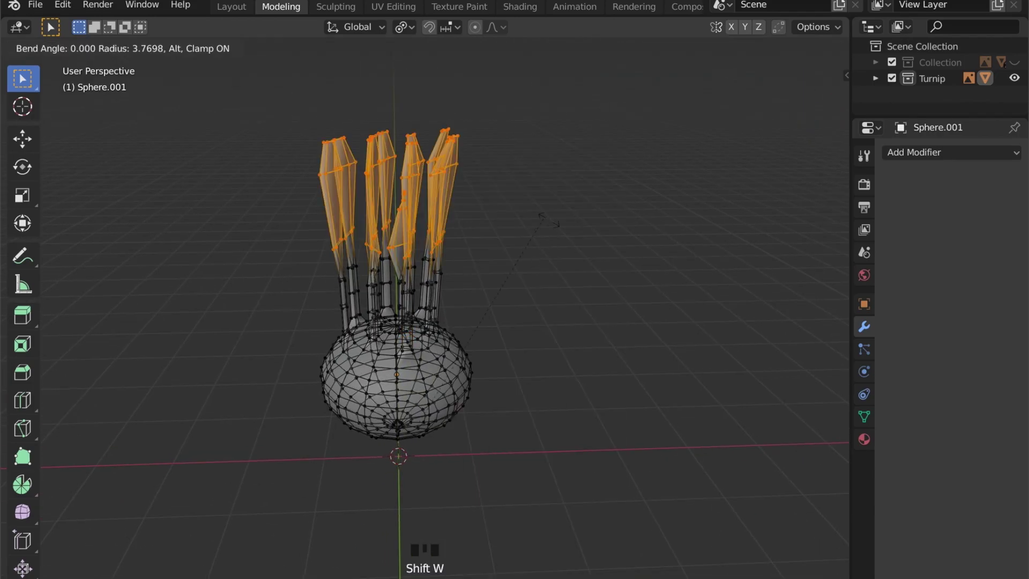
{"action": "right_click", "coordinate": [479, 38]}
{"action": "scroll", "coordinate": [519, 248], "scroll_direction": "down", "scroll_amount": 3}
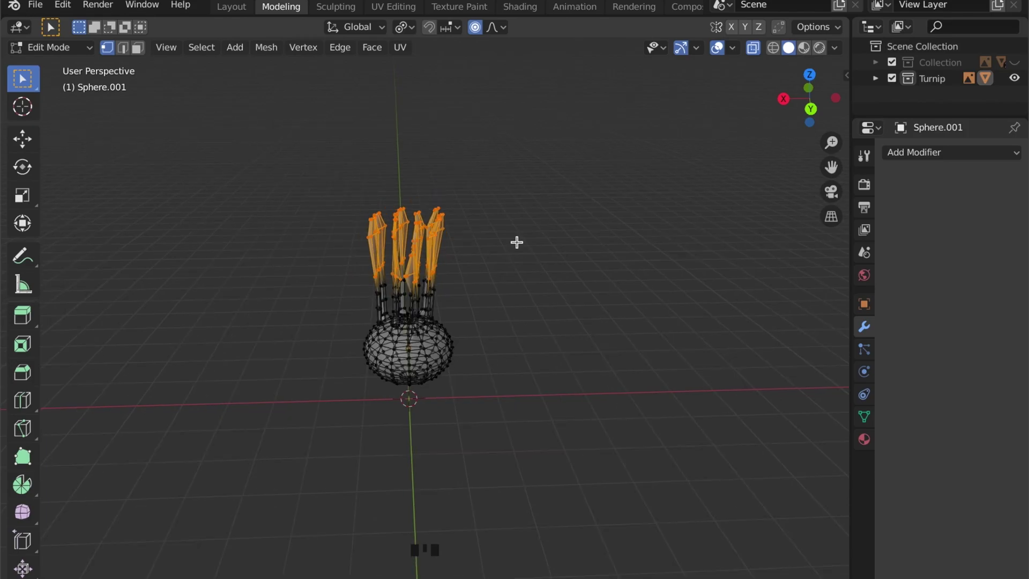
{"action": "key", "text": "shift+w"}
{"action": "right_click", "coordinate": [523, 250]}
{"action": "scroll", "coordinate": [461, 276], "scroll_direction": "up", "scroll_amount": 2}
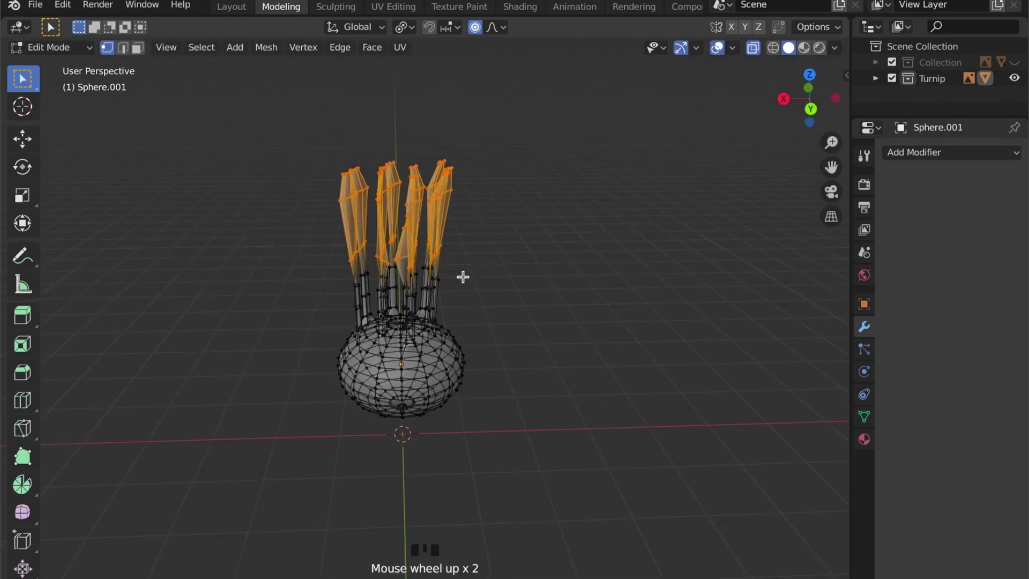
{"action": "middle_click_drag", "start_coordinate": [461, 275], "coordinate": [464, 257]}
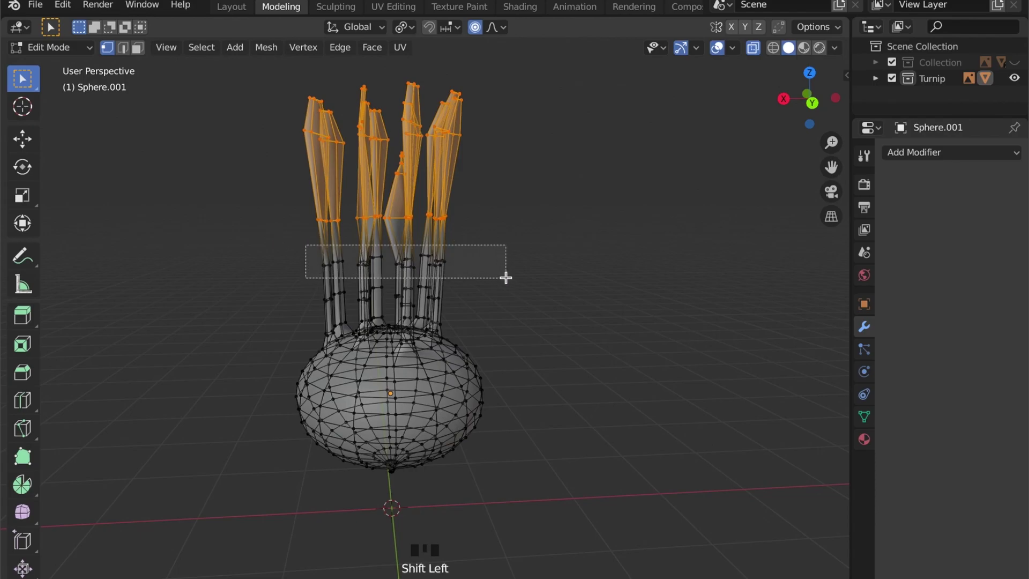
Add the leaf stem vertices to the selection and bend the leaves into a curve
{"action": "left_click_drag", "start_coordinate": [506, 278], "coordinate": [505, 276], "text": "shift"}
{"action": "scroll", "coordinate": [499, 250], "scroll_direction": "down", "scroll_amount": 1}
{"action": "key", "text": "shift+w"}
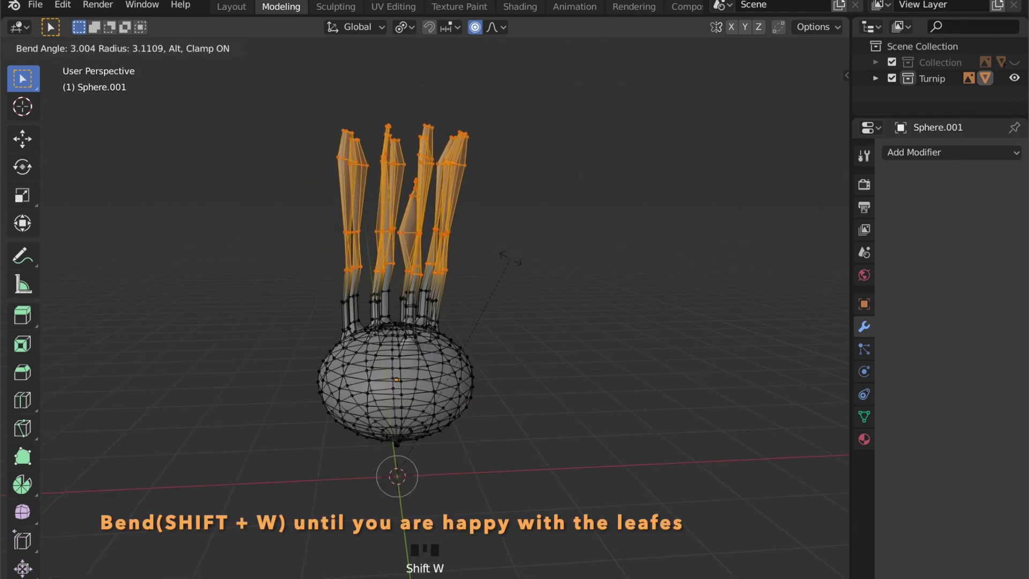
{"action": "right_click", "coordinate": [517, 259]}
{"action": "middle_click_drag", "start_coordinate": [517, 259], "coordinate": [351, 278]}
{"action": "key", "text": "shift+w"}
{"action": "right_click", "coordinate": [540, 271]}
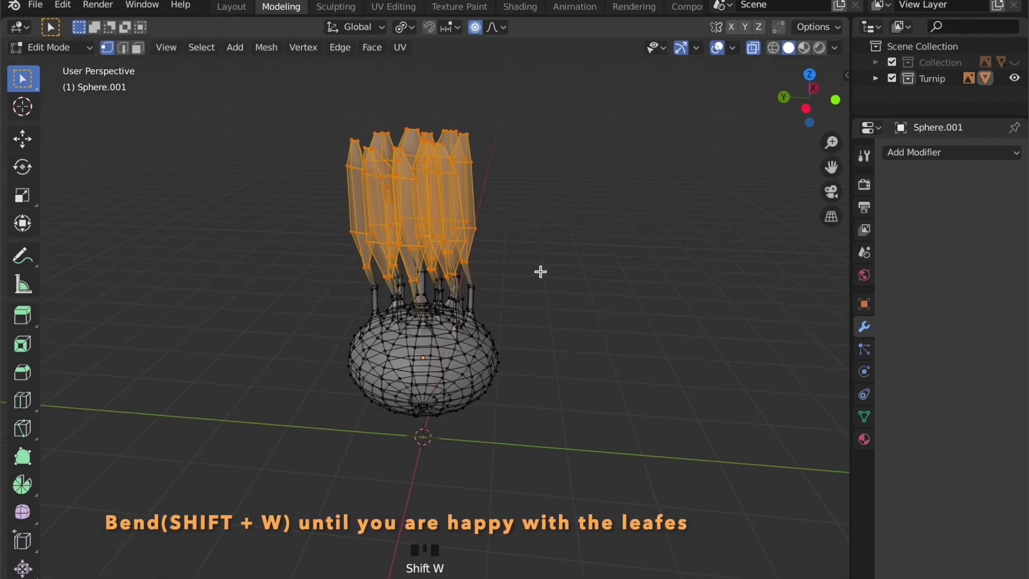
{"action": "middle_click_drag", "start_coordinate": [540, 272], "coordinate": [560, 280]}
{"action": "key", "text": "shift+w"}
{"action": "left_click", "coordinate": [493, 270]}
{"action": "middle_click_drag", "start_coordinate": [493, 271], "coordinate": [484, 295]}
Twist the leaves around the bulb with a Z-axis rotation and check it in Object Mode
{"action": "key", "text": "r"}
{"action": "key", "text": "z"}
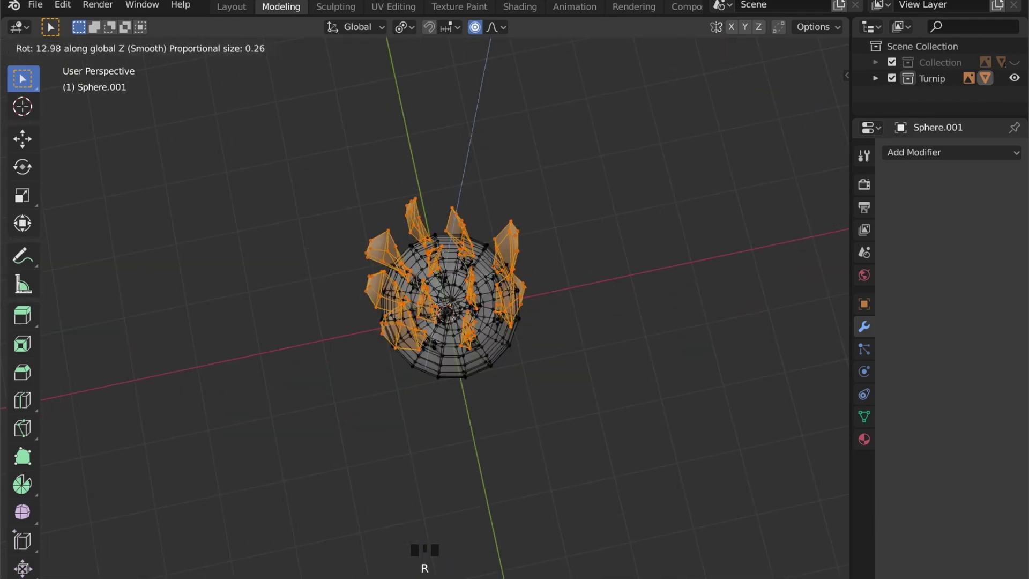
{"action": "left_click", "coordinate": [549, 337]}
{"action": "key", "text": "Tab"}
{"action": "middle_click_drag", "start_coordinate": [549, 336], "coordinate": [449, 244]}
{"action": "key", "text": "Tab"}
Raise the leaves higher along the Z axis
{"action": "key", "text": "g"}
{"action": "key", "text": "z"}
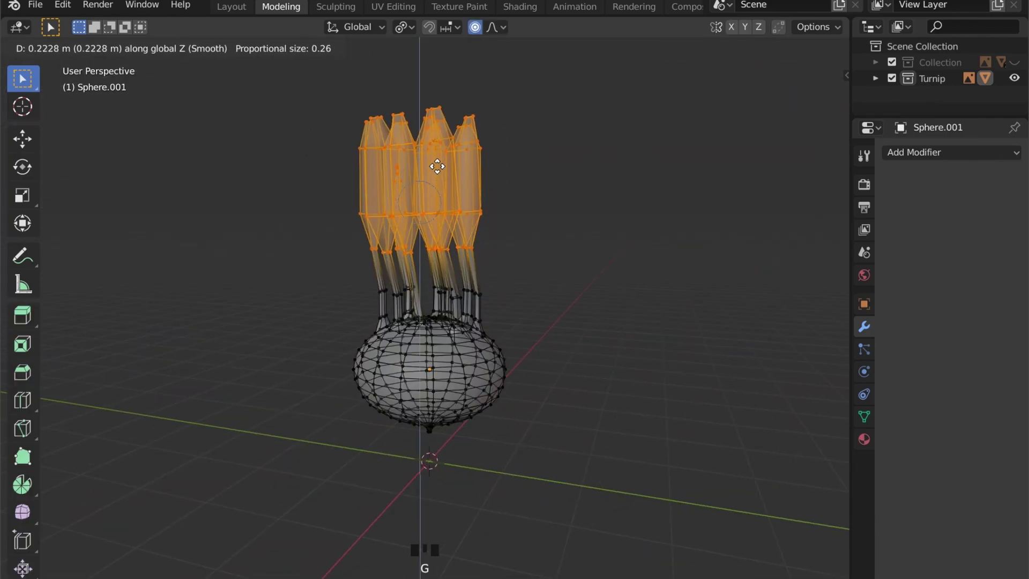
{"action": "left_click", "coordinate": [563, 167]}
{"action": "middle_click_drag", "start_coordinate": [563, 167], "coordinate": [665, 309]}
In face mode with solid display, select one leaf tip and tilt it with smooth falloff
{"action": "key", "text": "3"}
{"action": "key", "text": "alt+z"}
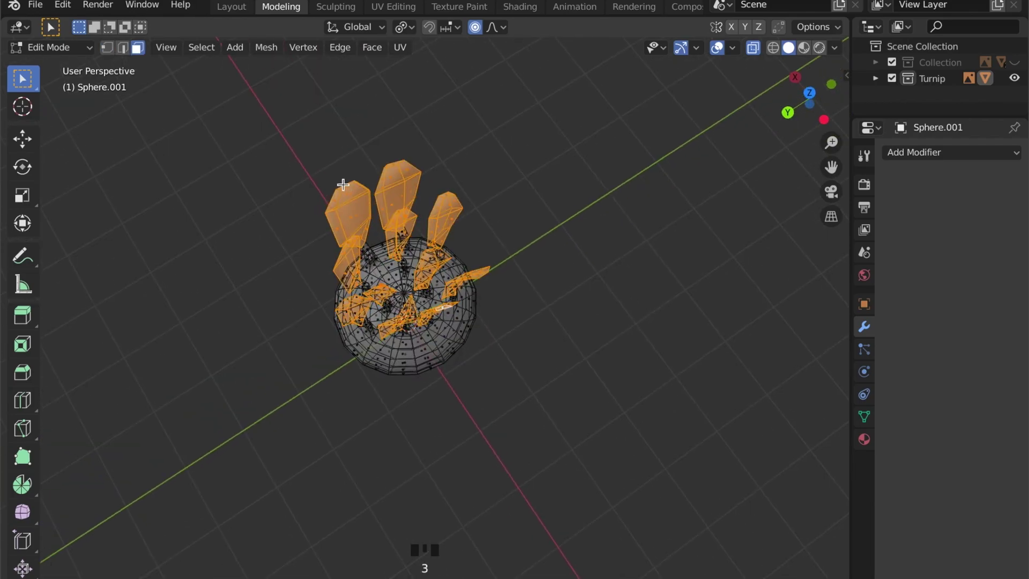
{"action": "left_click", "coordinate": [349, 185]}
{"action": "middle_click_drag", "start_coordinate": [349, 184], "coordinate": [423, 213], "text": "shift"}
{"action": "scroll", "coordinate": [424, 213], "scroll_direction": "up", "scroll_amount": 2}
{"action": "key", "text": "r"}
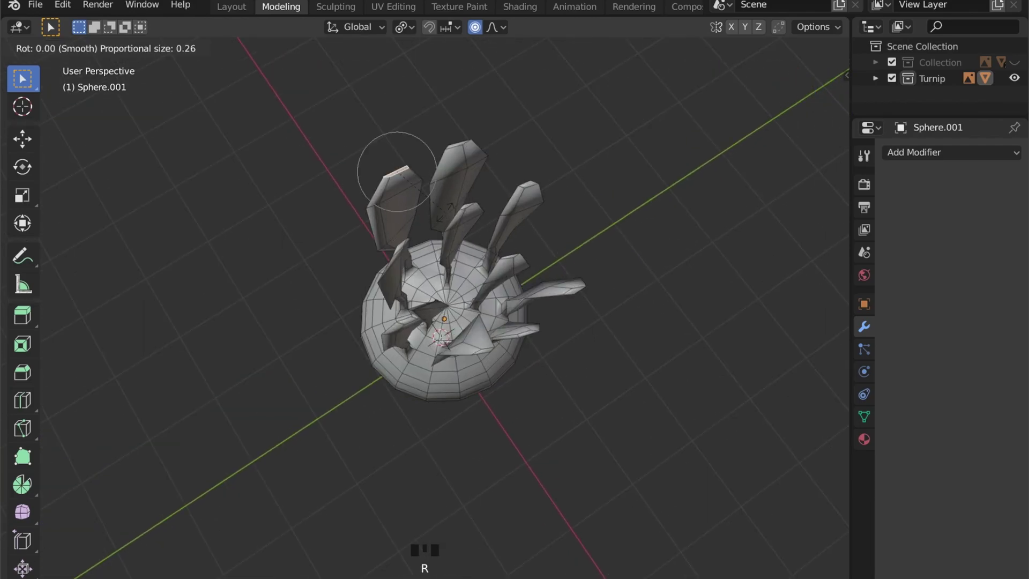
{"action": "scroll", "coordinate": [453, 170], "scroll_direction": "down", "scroll_amount": 3}
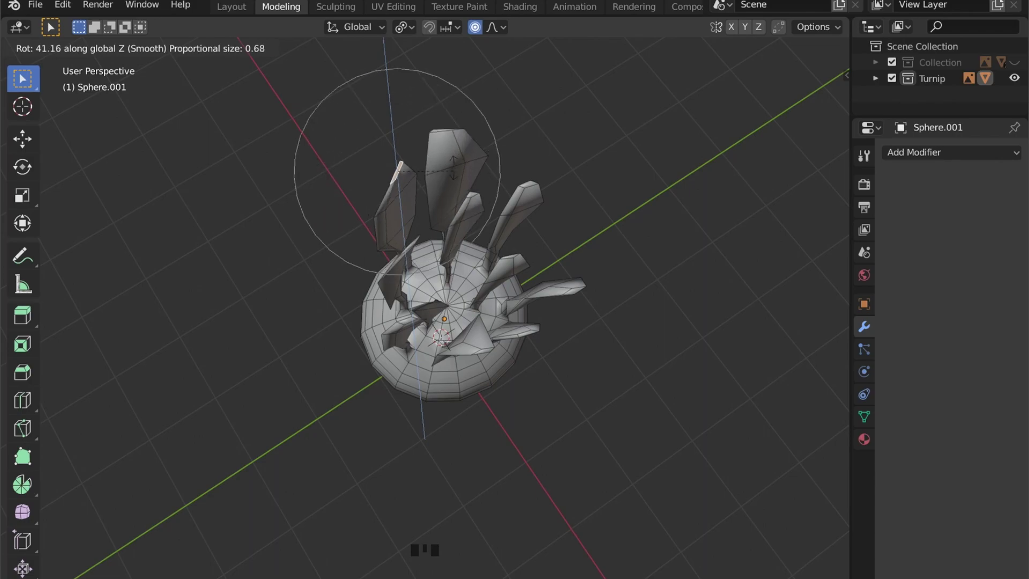
{"action": "left_click", "coordinate": [454, 166]}
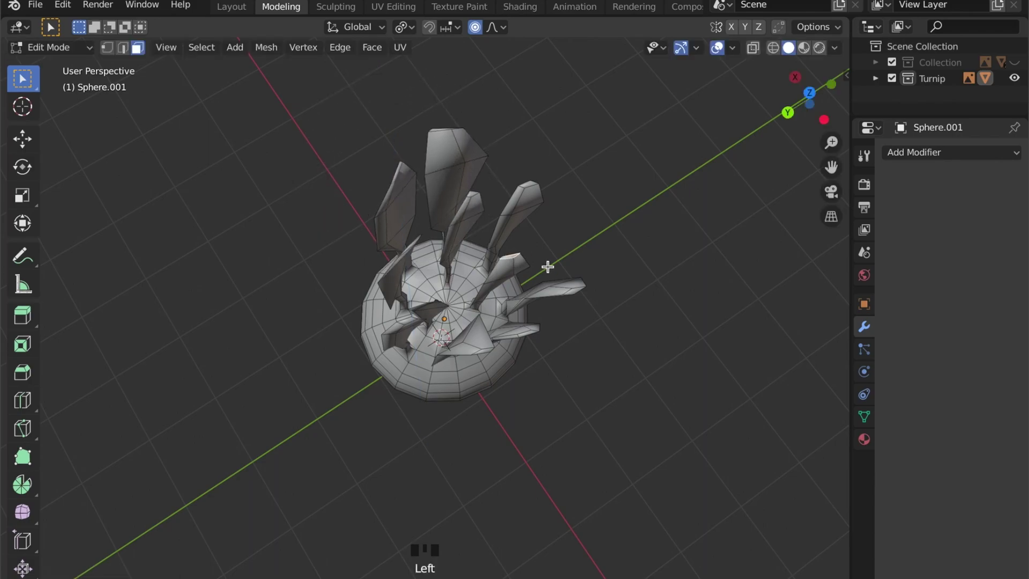
Tilt two more leaf tips outward
{"action": "key", "text": "r"}
{"action": "left_click", "coordinate": [452, 257]}
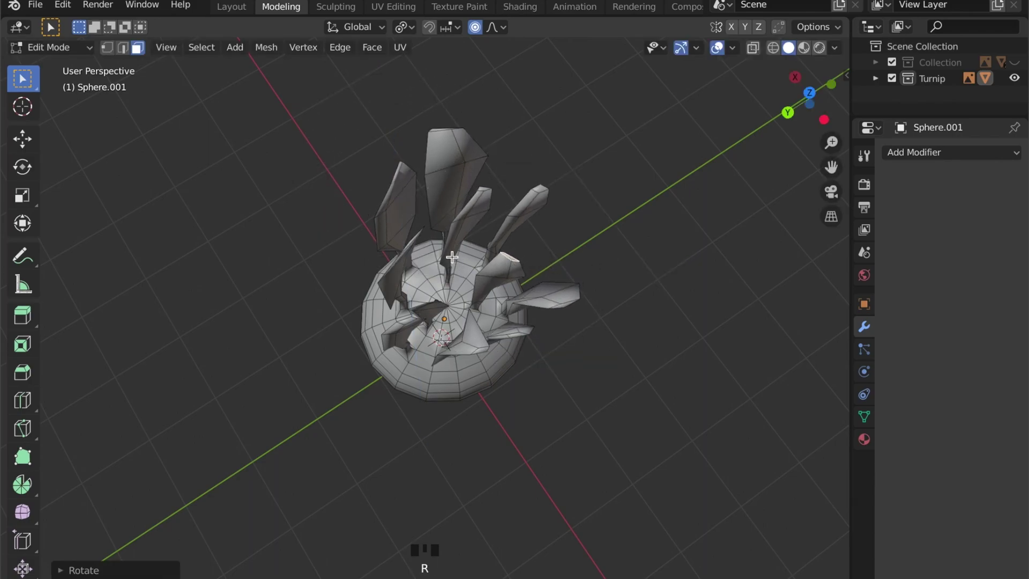
{"action": "key", "text": "r"}
{"action": "left_click", "coordinate": [431, 264]}
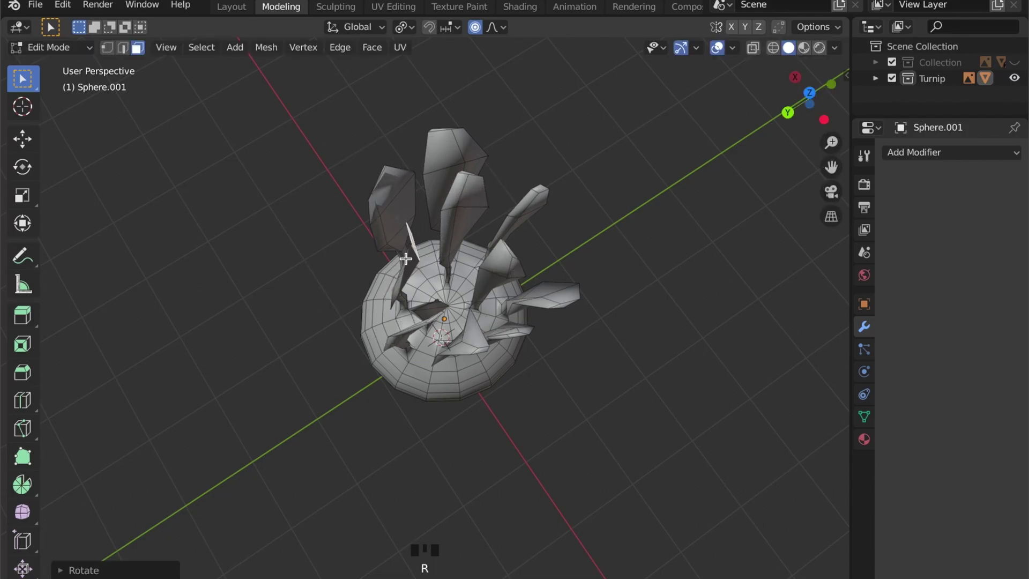
{"action": "middle_click_drag", "start_coordinate": [431, 264], "coordinate": [253, 269]}
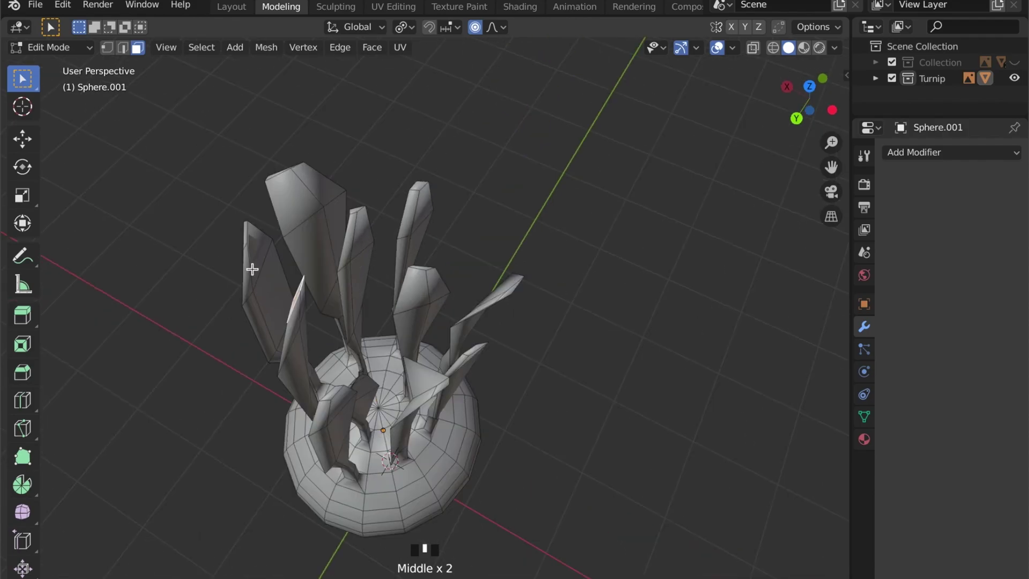
Move a leaf tip, then turn off proportional editing and move it again
{"action": "key", "text": "g"}
{"action": "left_click", "coordinate": [263, 260]}
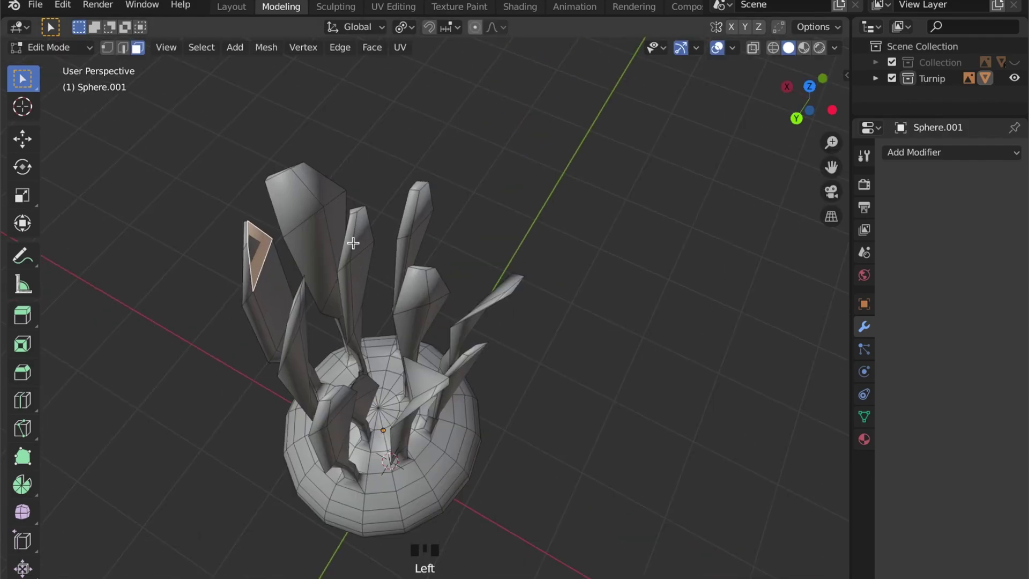
{"action": "key", "text": "o"}
{"action": "key", "text": "g"}
{"action": "left_click", "coordinate": [366, 229]}
{"action": "middle_click_drag", "start_coordinate": [366, 228], "coordinate": [481, 508]}
Select two neighbouring faces on the bulb's side and inset them
{"action": "scroll", "coordinate": [481, 508], "scroll_direction": "up", "scroll_amount": 3}
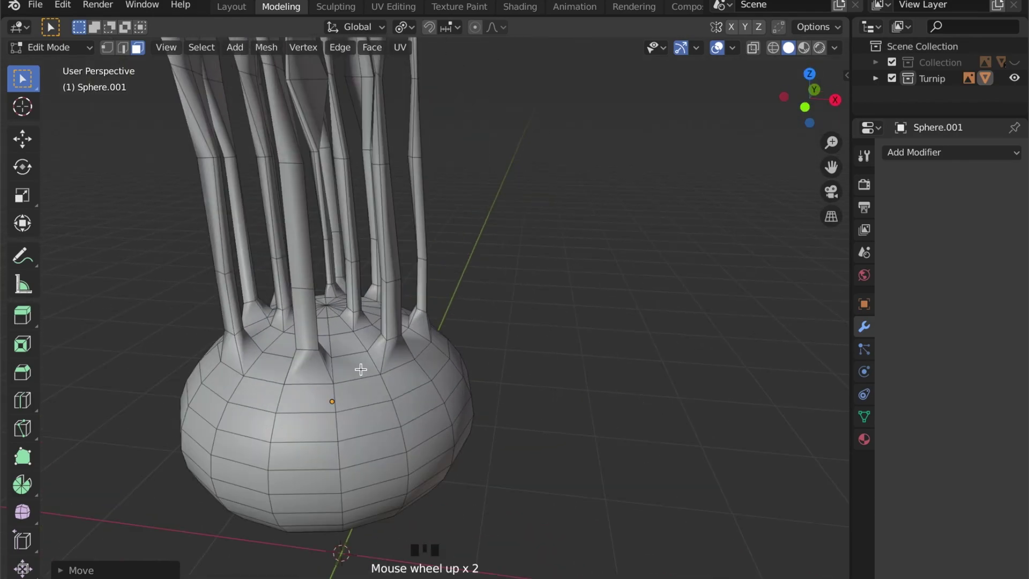
{"action": "left_click", "coordinate": [367, 443]}
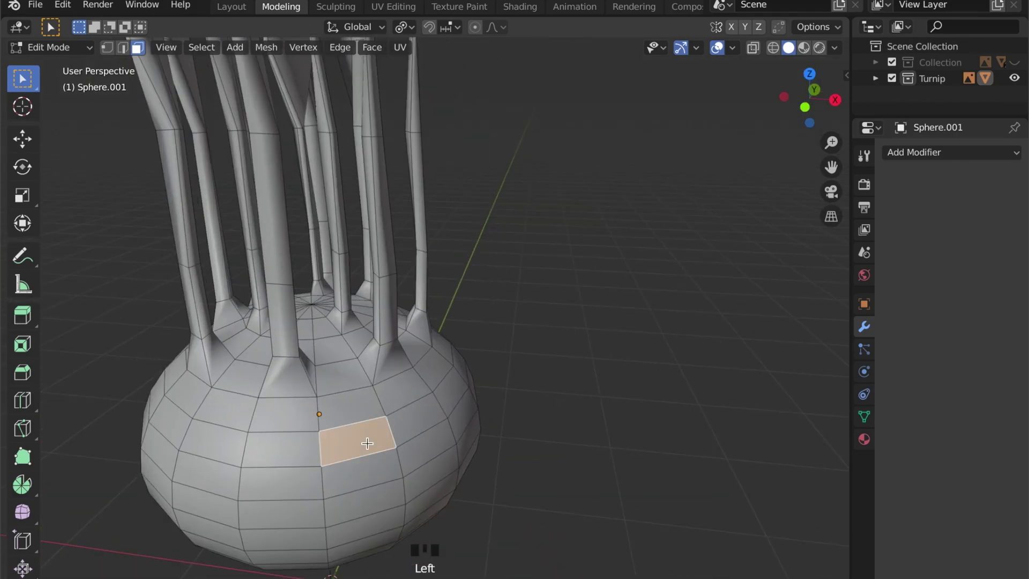
{"action": "left_click", "coordinate": [406, 427], "text": "shift"}
{"action": "key", "text": "i"}
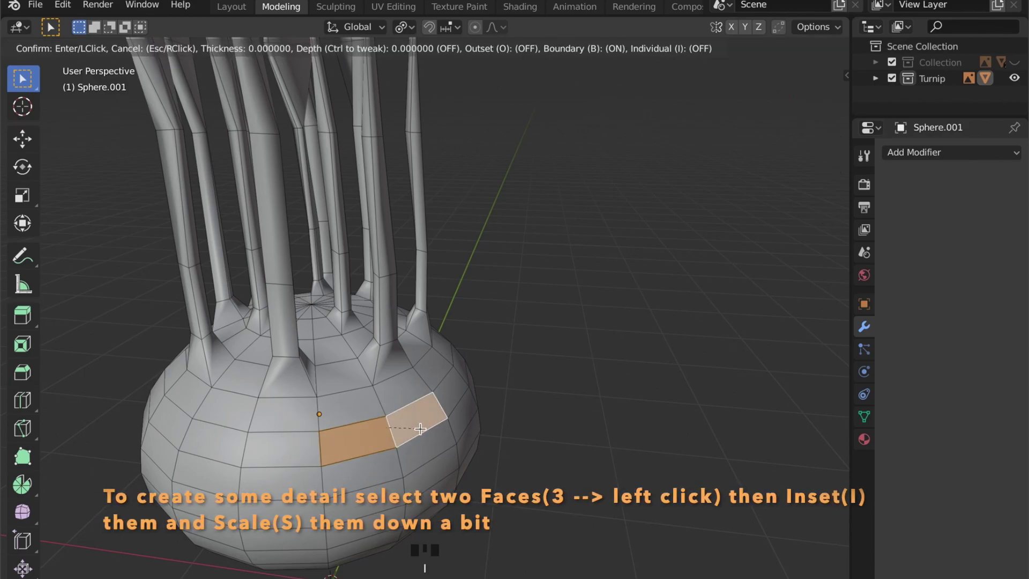
{"action": "left_click", "coordinate": [416, 429]}
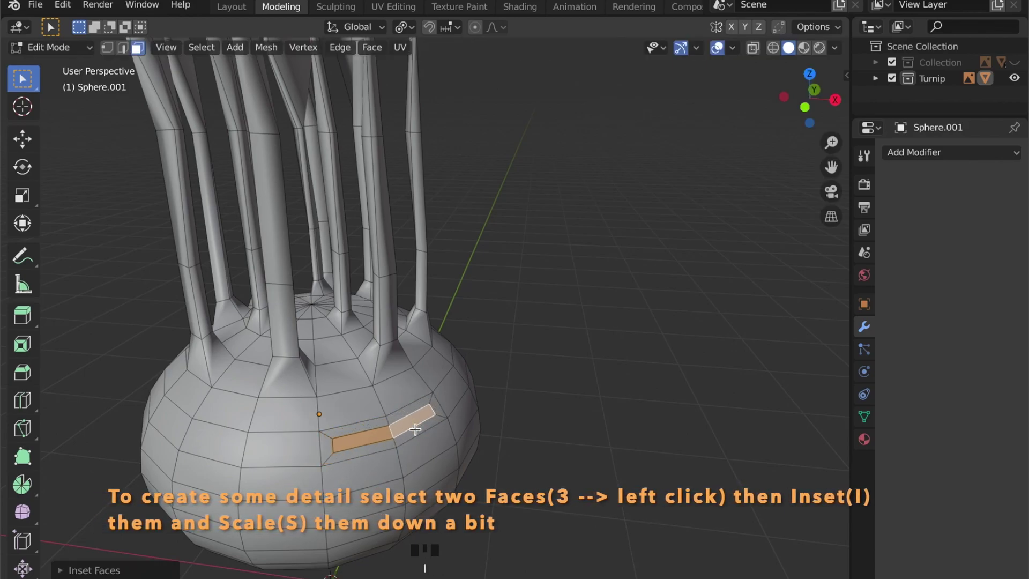
{"action": "middle_click_drag", "start_coordinate": [412, 445], "coordinate": [444, 375]}
{"action": "scroll", "coordinate": [435, 455], "scroll_direction": "up", "scroll_amount": 2}
Slide two edges of the inset along the bulb surface to reshape the faces
{"action": "key", "text": "2"}
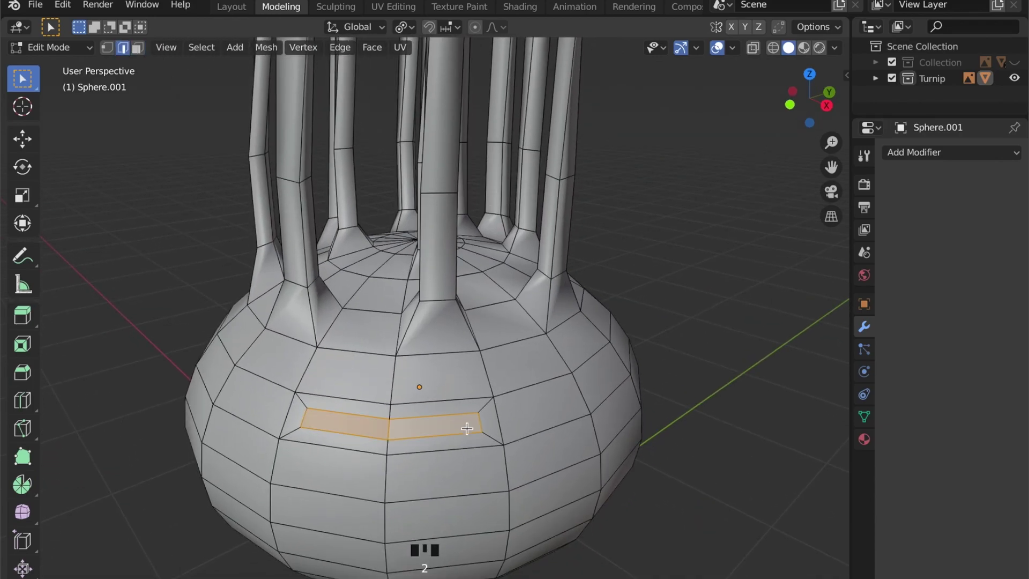
{"action": "key", "text": "g"}
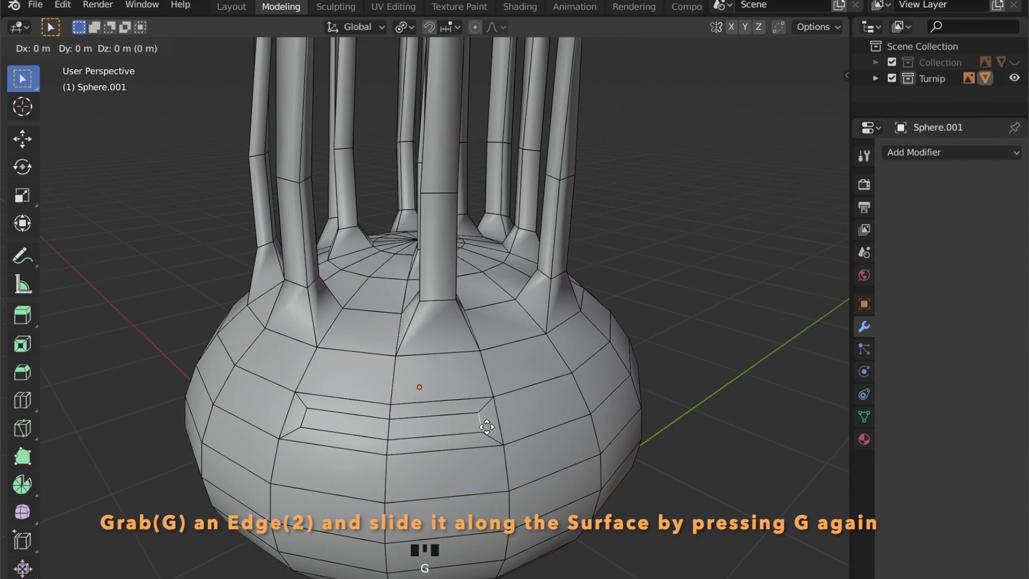
{"action": "left_click", "coordinate": [461, 430]}
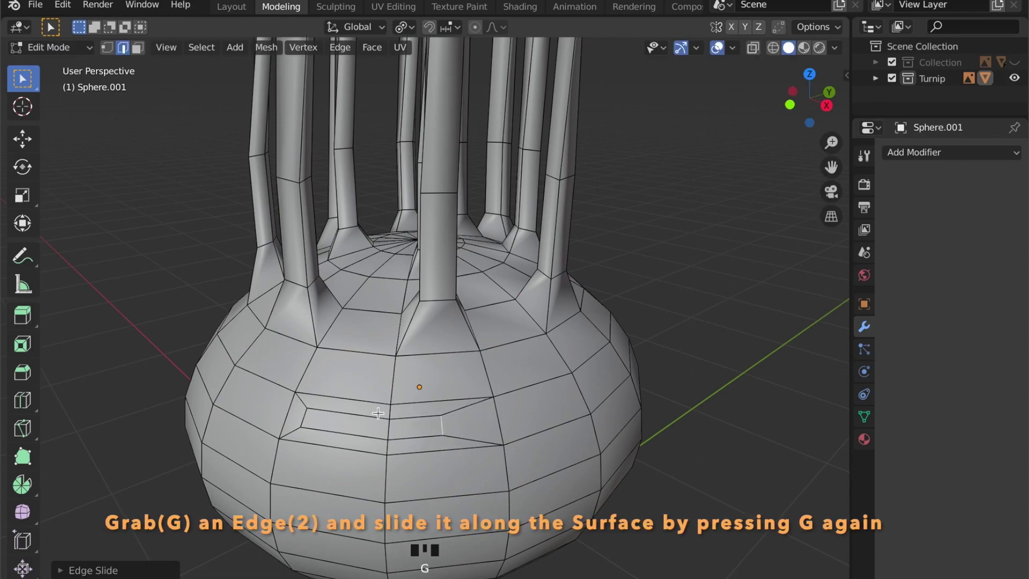
{"action": "key", "text": "g"}
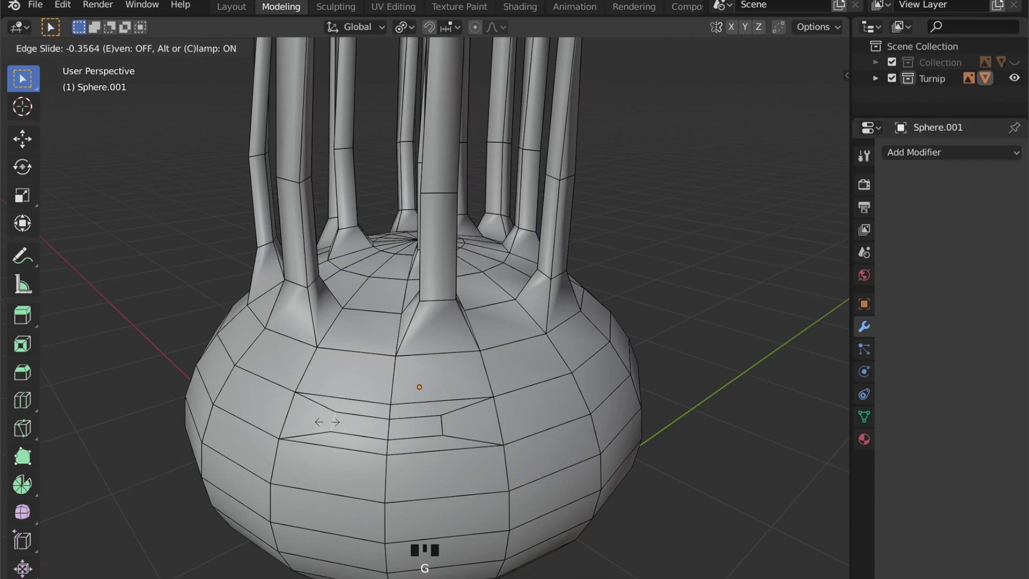
{"action": "left_click", "coordinate": [327, 421]}
Extrude the two inset faces about 0.024 m outward
{"action": "key", "text": "3"}
{"action": "left_click", "coordinate": [366, 423]}
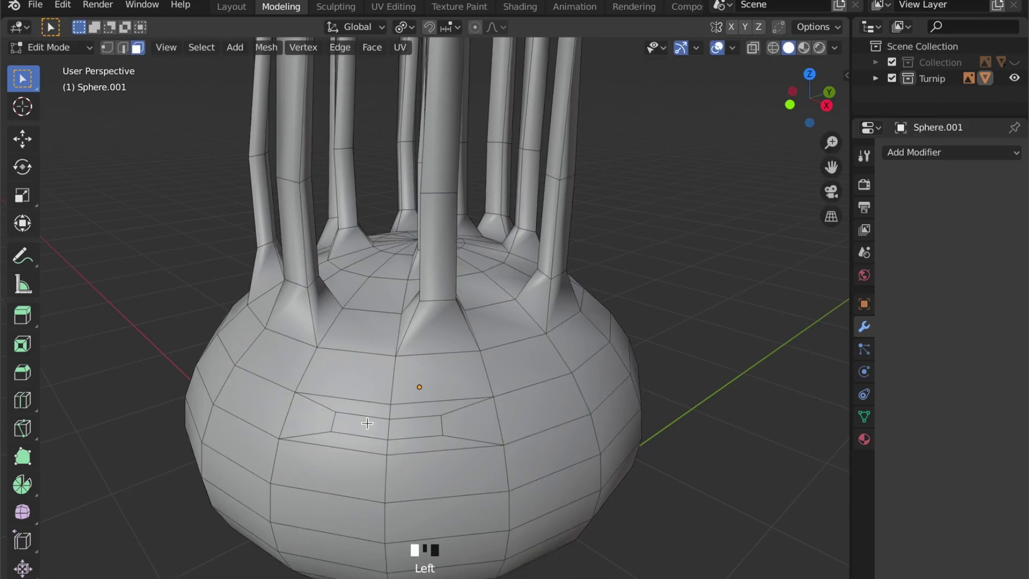
{"action": "middle_click_drag", "start_coordinate": [385, 441], "coordinate": [315, 459]}
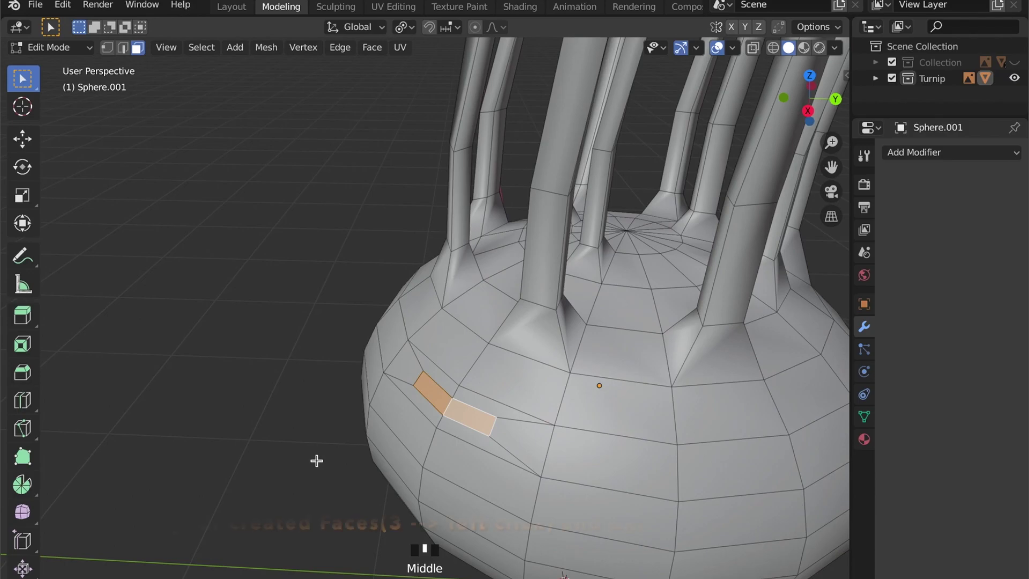
{"action": "key", "text": "e"}
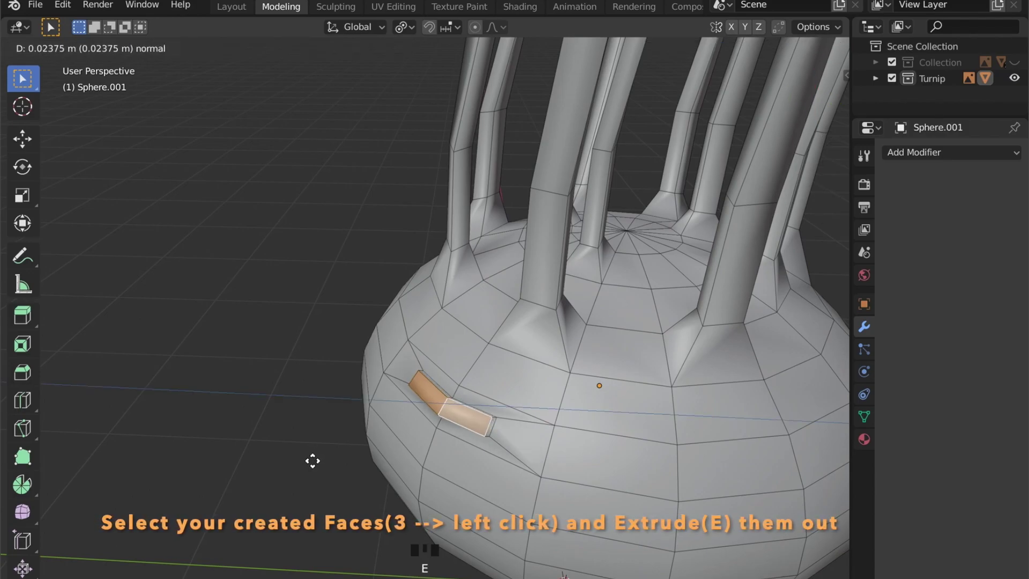
{"action": "left_click", "coordinate": [313, 461]}
{"action": "scroll", "coordinate": [345, 471], "scroll_direction": "down", "scroll_amount": 2}
{"action": "middle_click_drag", "start_coordinate": [344, 471], "coordinate": [597, 414]}
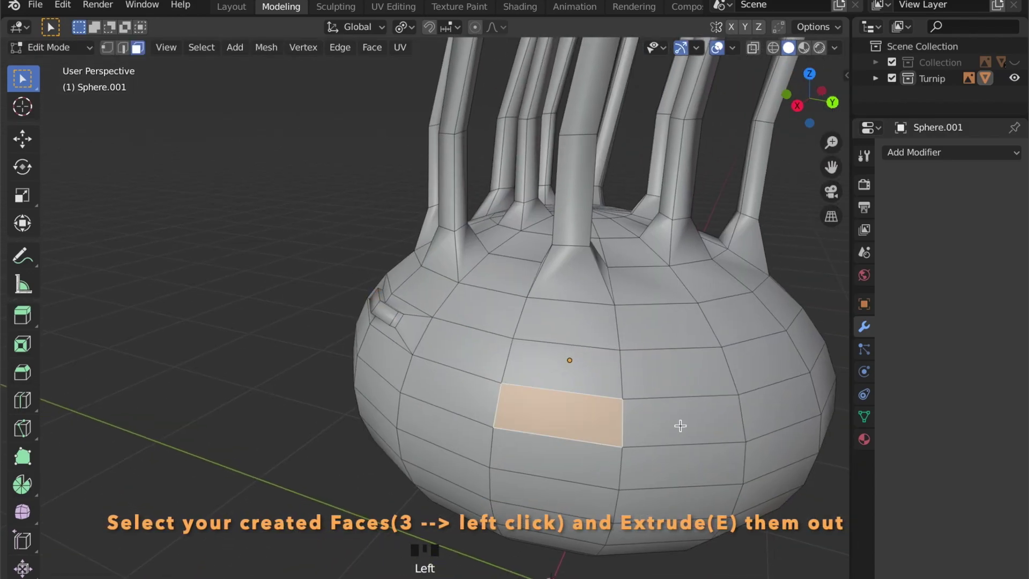
Inset a face on the bulb, slide its edge, and extrude it outward into a bump
{"action": "left_click", "coordinate": [680, 425], "text": "shift"}
{"action": "key", "text": "i"}
{"action": "left_click", "coordinate": [700, 429]}
{"action": "key", "text": "2"}
{"action": "left_click", "coordinate": [727, 422]}
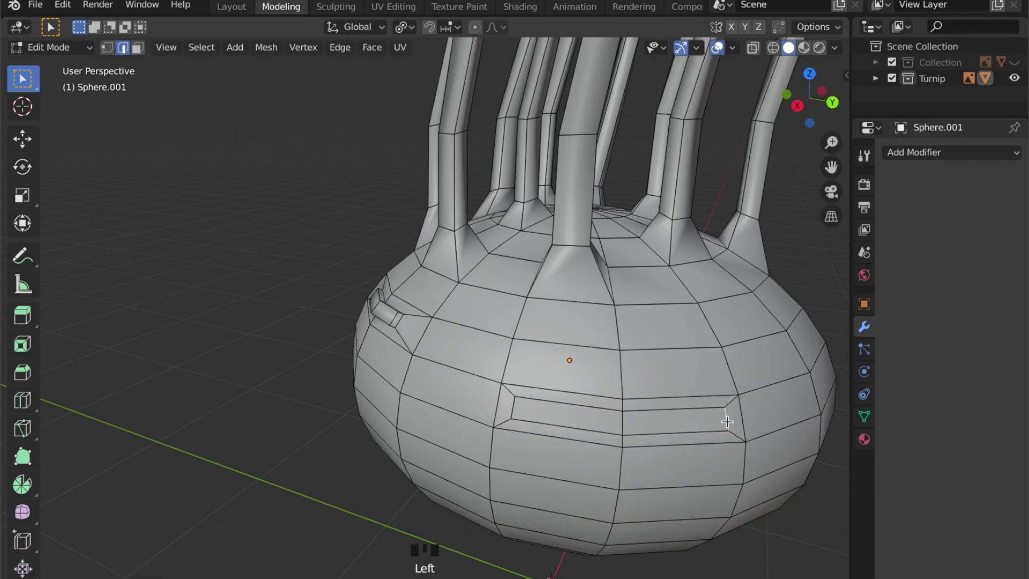
{"action": "key", "text": "g"}
{"action": "key", "text": "g"}
{"action": "left_click", "coordinate": [536, 413]}
{"action": "key", "text": "3"}
{"action": "middle_click_drag", "start_coordinate": [536, 413], "coordinate": [482, 467]}
{"action": "key", "text": "e"}
{"action": "left_click", "coordinate": [483, 466]}
{"action": "scroll", "coordinate": [482, 466], "scroll_direction": "down", "scroll_amount": 3}
Inset two front faces, slide an edge, and extrude them into a second bump
{"action": "left_click", "coordinate": [482, 402]}
{"action": "left_click", "coordinate": [535, 408], "text": "shift"}
{"action": "key", "text": "i"}
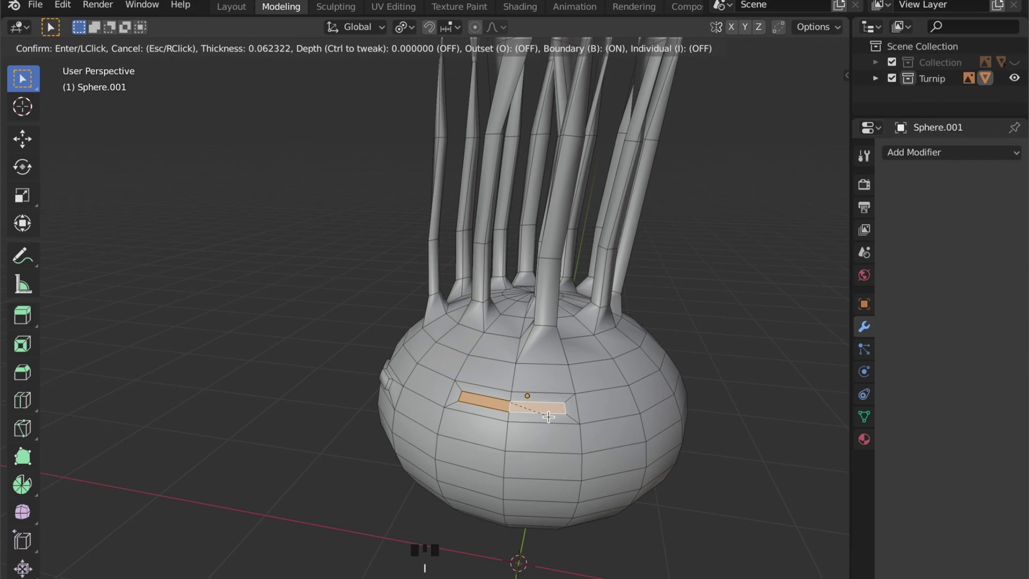
{"action": "left_click", "coordinate": [547, 417]}
{"action": "scroll", "coordinate": [572, 432], "scroll_direction": "up", "scroll_amount": 2}
{"action": "key", "text": "2"}
{"action": "left_click", "coordinate": [677, 487]}
{"action": "key", "text": "g"}
{"action": "key", "text": "g"}
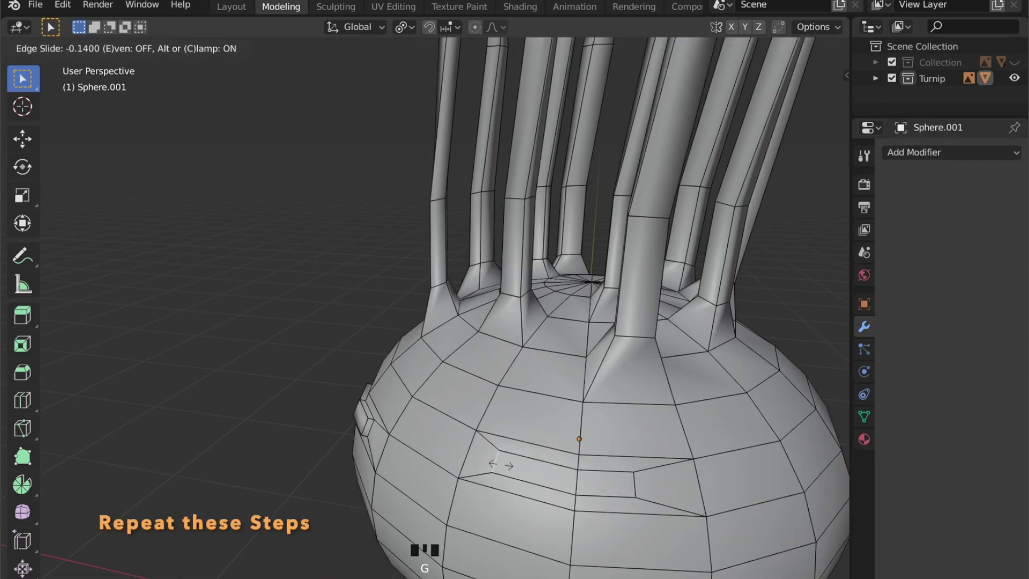
{"action": "left_click", "coordinate": [501, 465]}
{"action": "middle_click_drag", "start_coordinate": [501, 465], "coordinate": [416, 475]}
{"action": "key", "text": "e"}
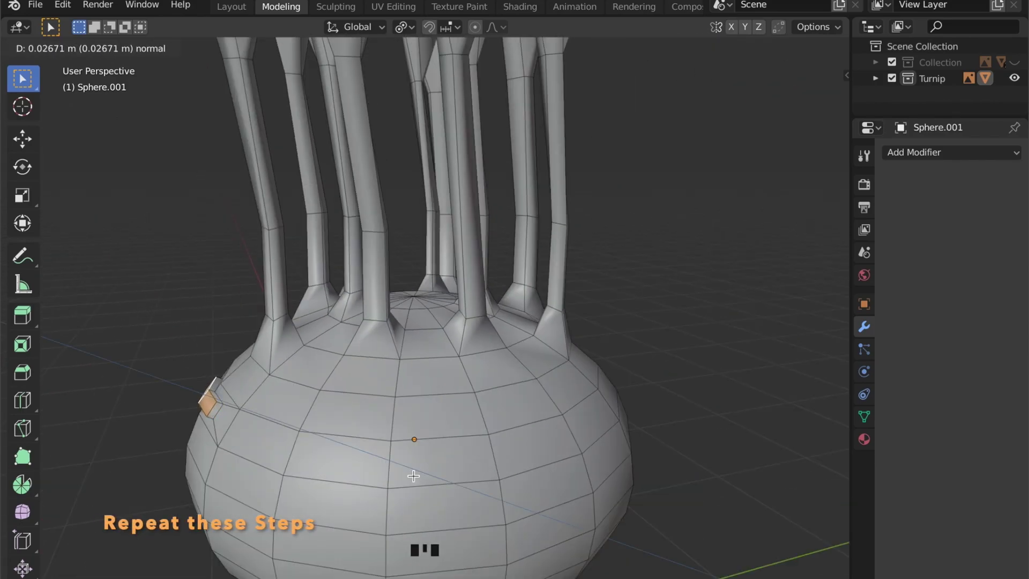
{"action": "left_click", "coordinate": [413, 476]}
Add another bump on a front face by inset, edge slide and outward extrusion
{"action": "left_click", "coordinate": [461, 415]}
{"action": "key", "text": "i"}
{"action": "left_click", "coordinate": [567, 416]}
{"action": "key", "text": "2"}
{"action": "left_click", "coordinate": [542, 407]}
{"action": "key", "text": "g"}
{"action": "key", "text": "g"}
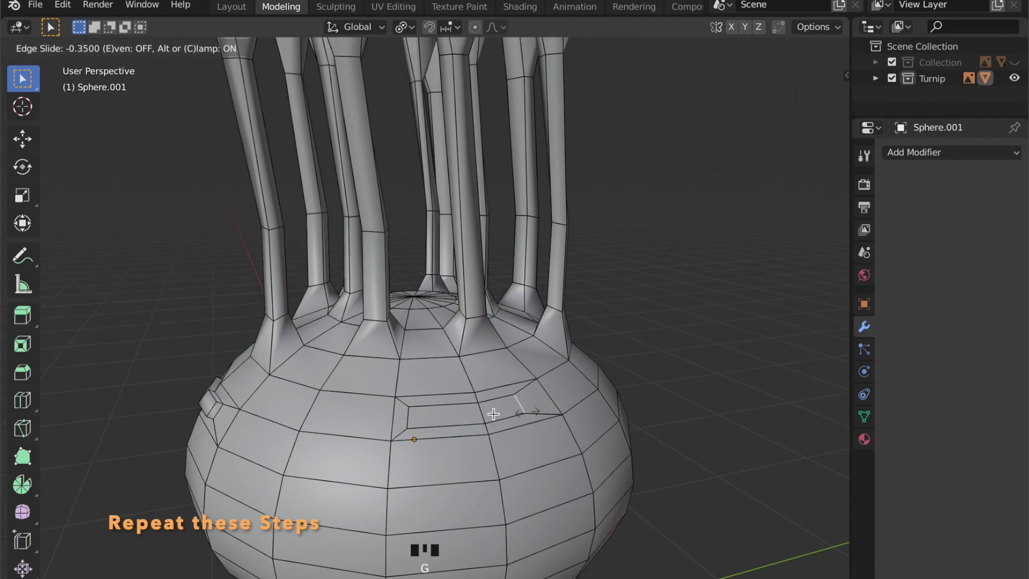
{"action": "left_click", "coordinate": [468, 420]}
{"action": "key", "text": "3"}
{"action": "left_click", "coordinate": [468, 420]}
{"action": "middle_click_drag", "start_coordinate": [469, 420], "coordinate": [395, 418]}
{"action": "key", "text": "e"}
{"action": "left_click", "coordinate": [433, 442]}
Inset the extruded faces again, slide an edge, and push them further outward
{"action": "key", "text": "i"}
{"action": "left_click", "coordinate": [429, 425]}
{"action": "key", "text": "2"}
{"action": "left_click", "coordinate": [367, 427]}
{"action": "key", "text": "g"}
{"action": "key", "text": "g"}
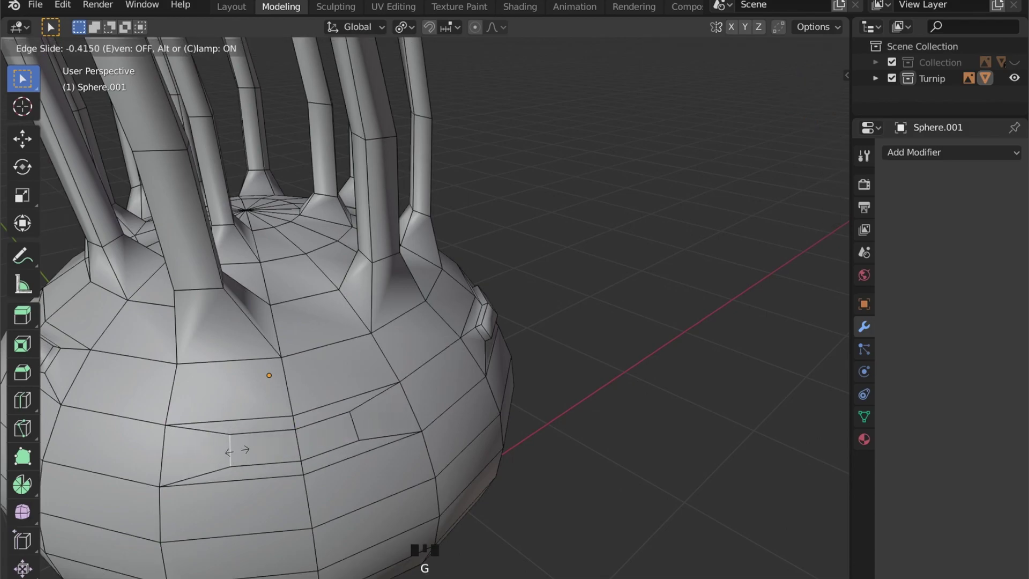
{"action": "left_click", "coordinate": [236, 451]}
{"action": "key", "text": "3"}
{"action": "left_click", "coordinate": [345, 448], "text": "shift"}
{"action": "middle_click_drag", "start_coordinate": [345, 448], "coordinate": [242, 460]}
{"action": "key", "text": "e"}
{"action": "left_click", "coordinate": [260, 446]}
Shape a mouth bump from two faces with inset, two edge slides and extrusion
{"action": "left_click", "coordinate": [281, 437]}
{"action": "left_click", "coordinate": [386, 421], "text": "shift"}
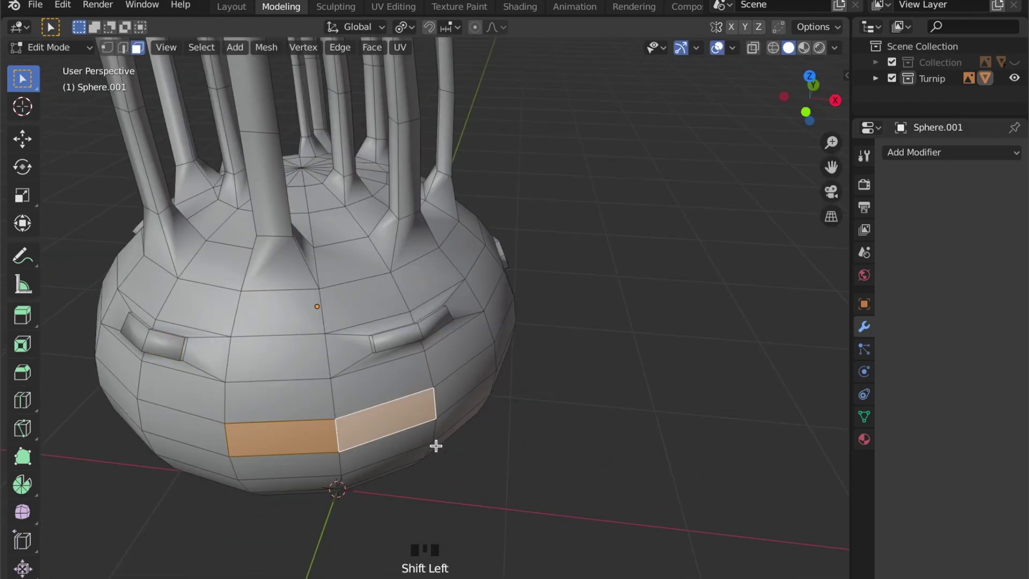
{"action": "key", "text": "i"}
{"action": "left_click", "coordinate": [429, 448]}
{"action": "key", "text": "g"}
{"action": "key", "text": "g"}
{"action": "left_click", "coordinate": [242, 439]}
{"action": "key", "text": "g"}
{"action": "key", "text": "g"}
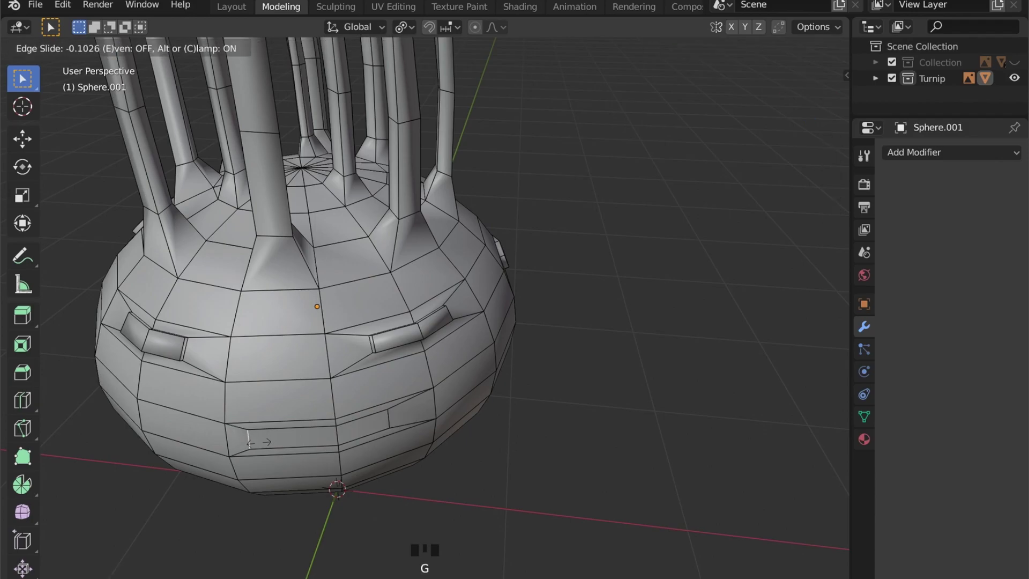
{"action": "left_click", "coordinate": [248, 440]}
{"action": "middle_click_drag", "start_coordinate": [248, 441], "coordinate": [409, 379]}
{"action": "key", "text": "e"}
{"action": "left_click", "coordinate": [324, 455]}
Raise a bump from two faces below the mouth with inset, edge slides and extrusion
{"action": "left_click", "coordinate": [409, 379]}
{"action": "left_click", "coordinate": [444, 384], "text": "shift"}
{"action": "key", "text": "i"}
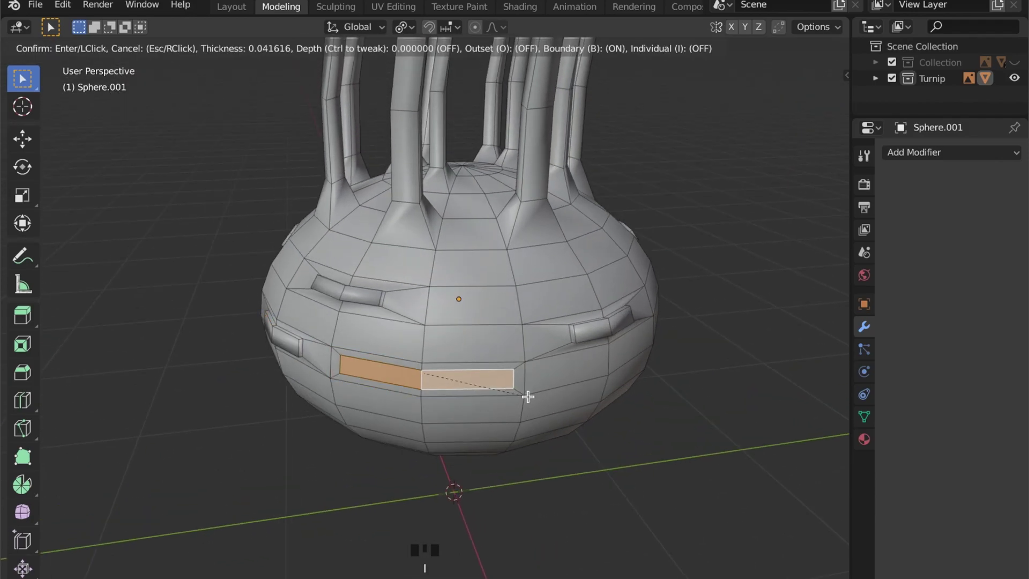
{"action": "left_click", "coordinate": [529, 396]}
{"action": "key", "text": "g"}
{"action": "key", "text": "g"}
{"action": "left_click", "coordinate": [510, 379]}
{"action": "key", "text": "g"}
{"action": "key", "text": "g"}
{"action": "left_click", "coordinate": [394, 381]}
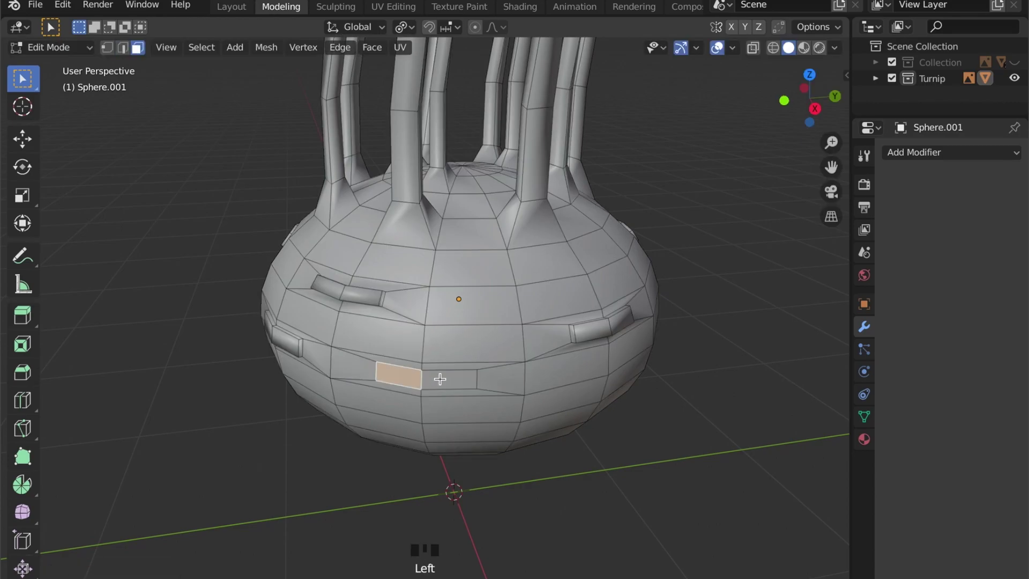
{"action": "middle_click_drag", "start_coordinate": [394, 382], "coordinate": [539, 308]}
{"action": "key", "text": "e"}
{"action": "left_click", "coordinate": [538, 308]}
Slide two more edges and extrude another bulb face outward
{"action": "scroll", "coordinate": [593, 439], "scroll_direction": "down", "scroll_amount": 3}
{"action": "middle_click_drag", "start_coordinate": [593, 439], "coordinate": [487, 390]}
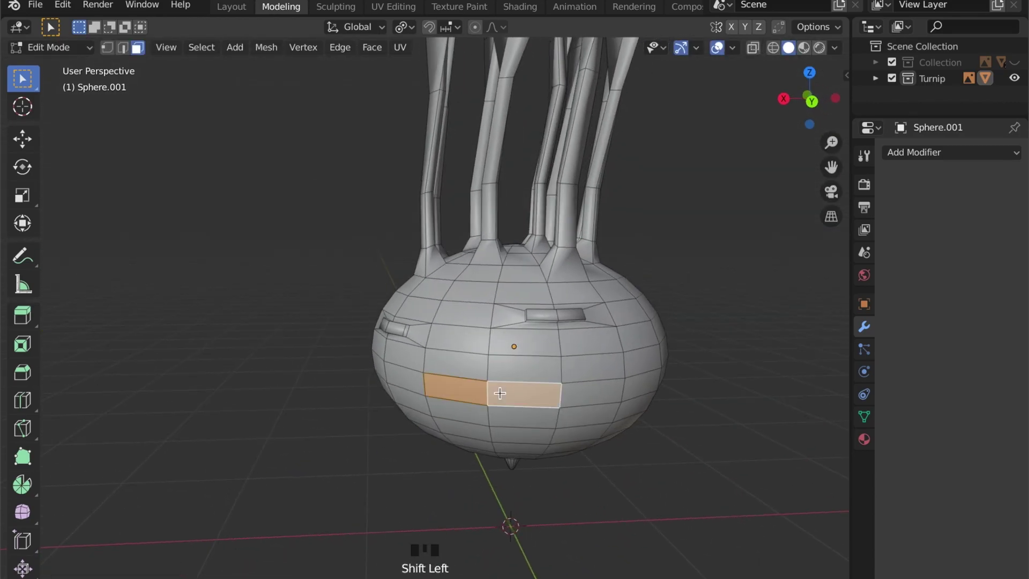
{"action": "key", "text": "2"}
{"action": "key", "text": "g"}
{"action": "key", "text": "g"}
{"action": "left_click", "coordinate": [535, 407]}
{"action": "key", "text": "g"}
{"action": "key", "text": "g"}
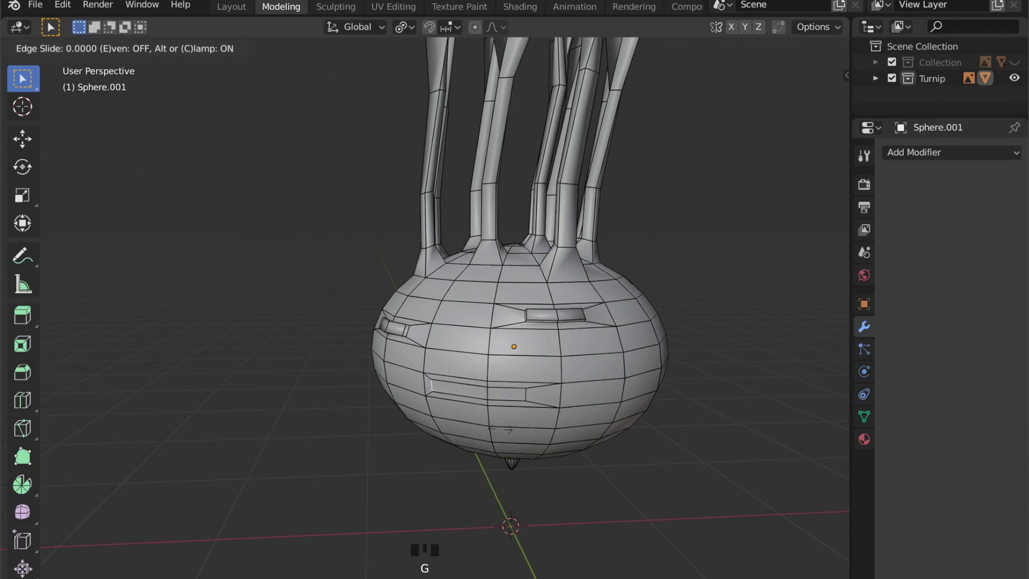
{"action": "left_click", "coordinate": [525, 428]}
{"action": "key", "text": "3"}
{"action": "left_click", "coordinate": [482, 414]}
{"action": "key", "text": "e"}
{"action": "middle_click_drag", "start_coordinate": [482, 413], "coordinate": [458, 396]}
Inset two front faces, slide an edge, and extrude a side face outward
{"action": "left_click", "coordinate": [466, 413]}
{"action": "left_click", "coordinate": [458, 396], "text": "shift"}
{"action": "key", "text": "i"}
{"action": "left_click", "coordinate": [529, 406]}
{"action": "key", "text": "g"}
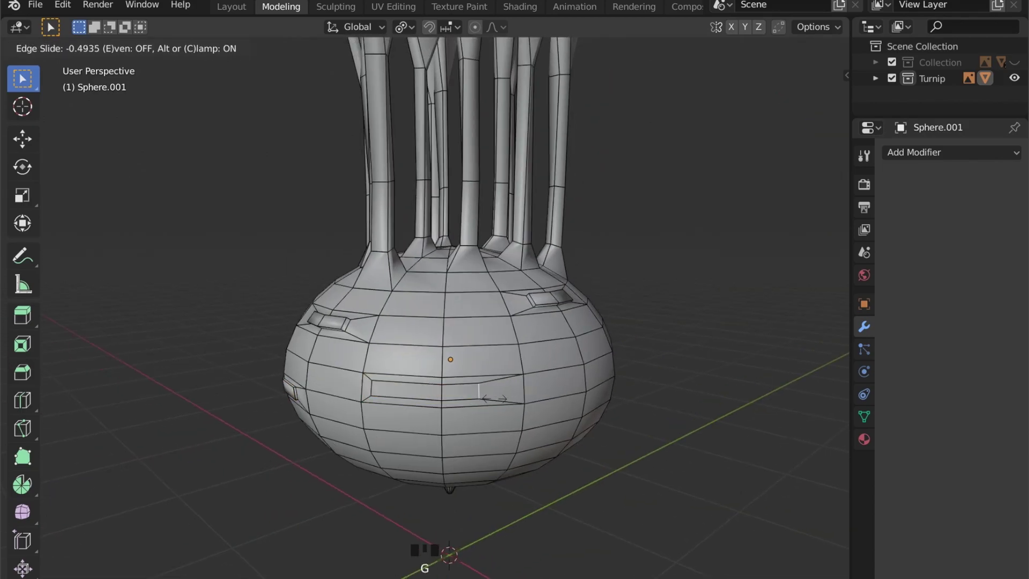
{"action": "left_click", "coordinate": [479, 394]}
{"action": "middle_click_drag", "start_coordinate": [480, 394], "coordinate": [354, 428]}
{"action": "key", "text": "e"}
{"action": "left_click", "coordinate": [355, 428]}
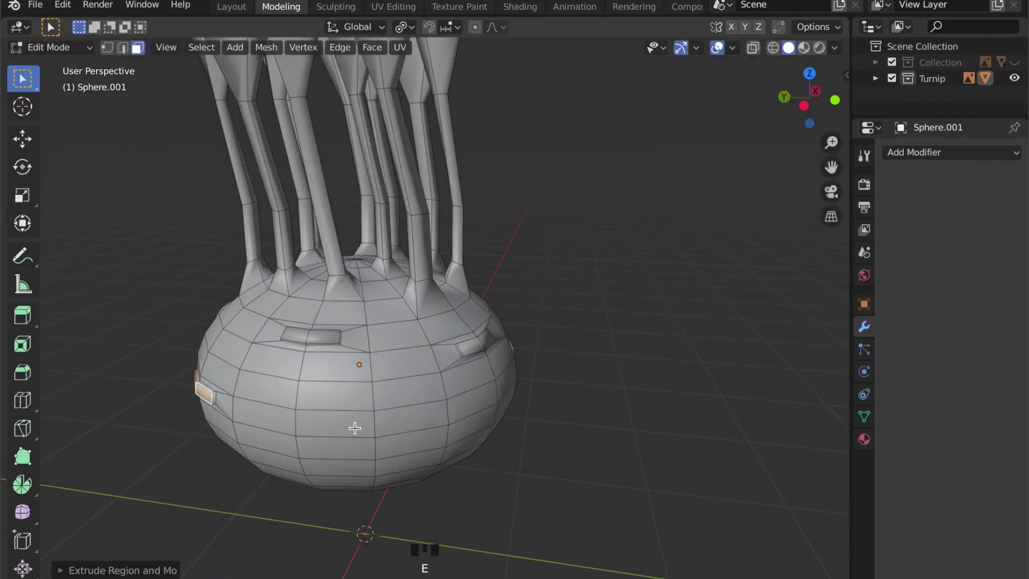
Add a final bump from two front faces with inset, two edge slides and extrusion
{"action": "left_click", "coordinate": [355, 428]}
{"action": "left_click", "coordinate": [419, 423], "text": "shift"}
{"action": "key", "text": "i"}
{"action": "left_click", "coordinate": [482, 423]}
{"action": "key", "text": "2"}
{"action": "key", "text": "g"}
{"action": "key", "text": "g"}
{"action": "left_click", "coordinate": [304, 423]}
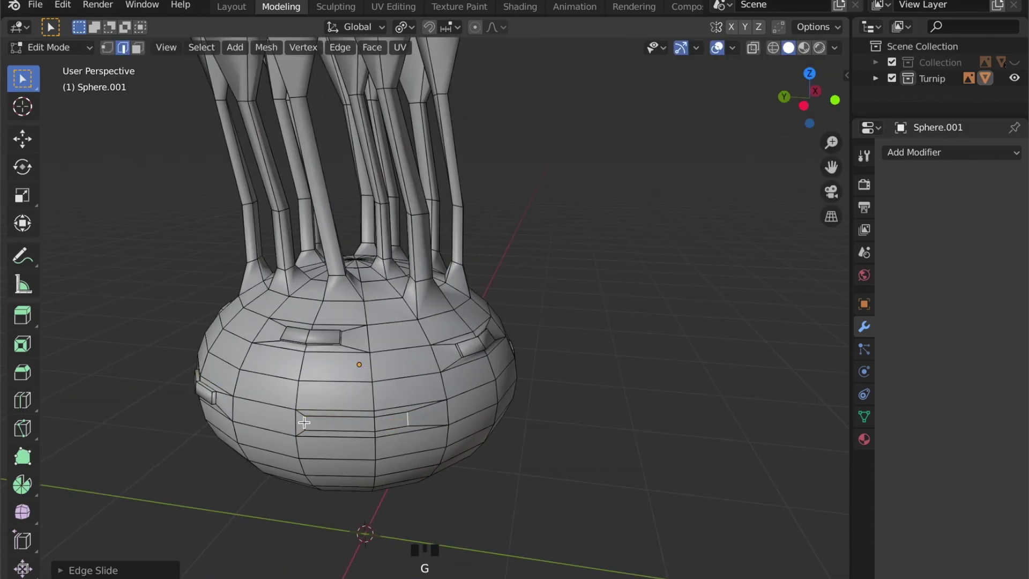
{"action": "key", "text": "g"}
{"action": "key", "text": "g"}
{"action": "left_click", "coordinate": [321, 423]}
{"action": "middle_click_drag", "start_coordinate": [322, 423], "coordinate": [681, 409]}
{"action": "key", "text": "e"}
{"action": "left_click", "coordinate": [332, 448]}
Return to Object Mode with the whole kohlrabi in view
{"action": "scroll", "coordinate": [629, 413], "scroll_direction": "down", "scroll_amount": 5}
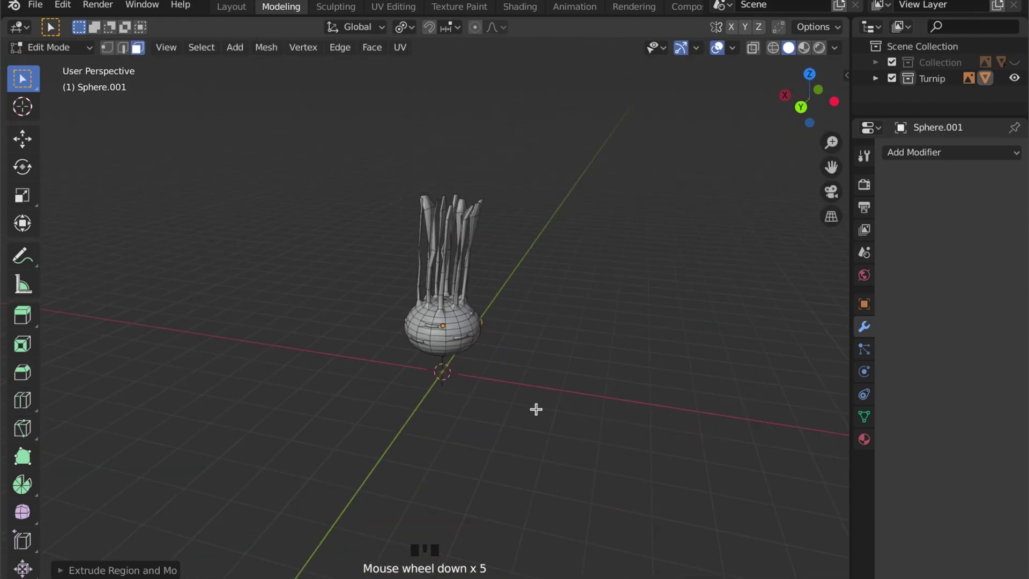
{"action": "key", "text": "Tab"}
{"action": "scroll", "coordinate": [481, 395], "scroll_direction": "up", "scroll_amount": 2}
Switch to the Shading workspace and show the kohlrabi in Material Preview
{"action": "middle_click_drag", "start_coordinate": [480, 395], "coordinate": [708, 386]}
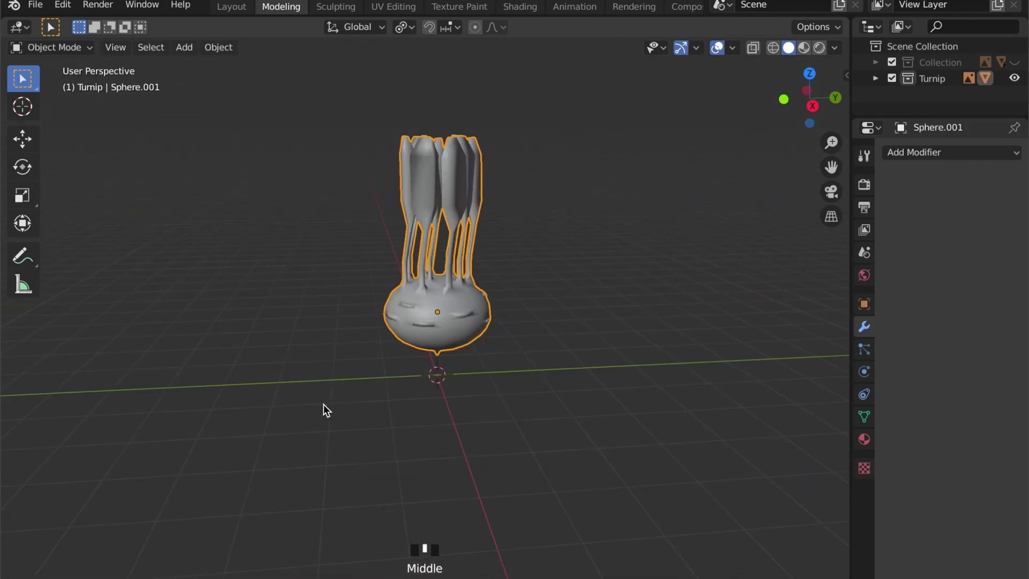
{"action": "middle_click_drag", "start_coordinate": [323, 411], "coordinate": [471, 423]}
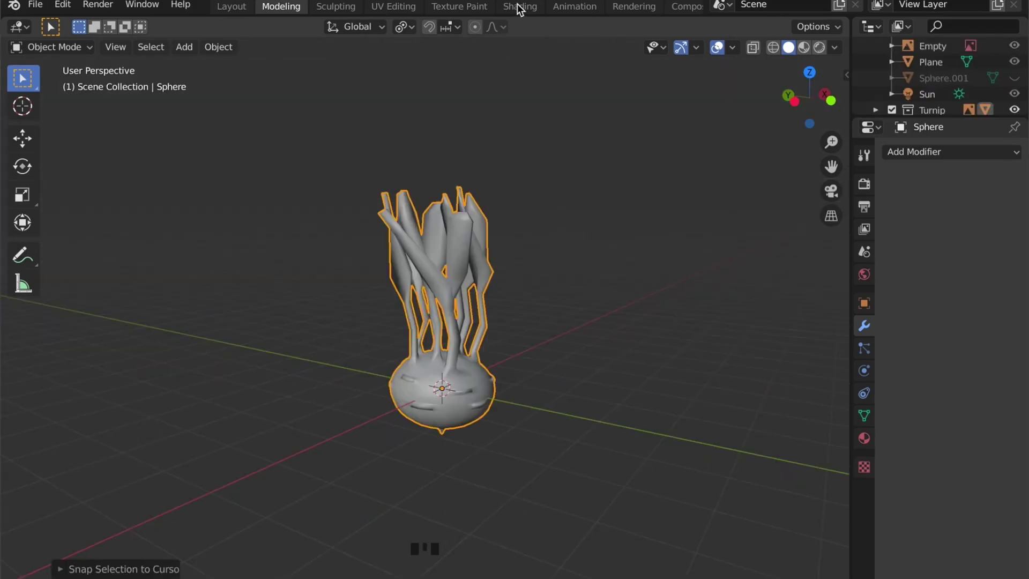
{"action": "left_click", "coordinate": [519, 8]}
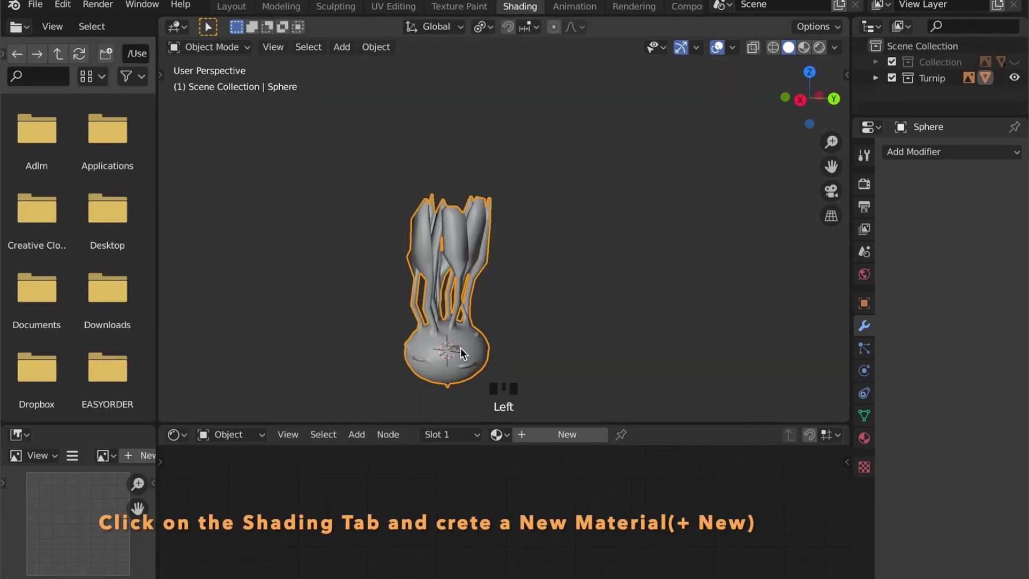
{"action": "middle_click_drag", "start_coordinate": [430, 341], "coordinate": [585, 311], "text": "shift"}
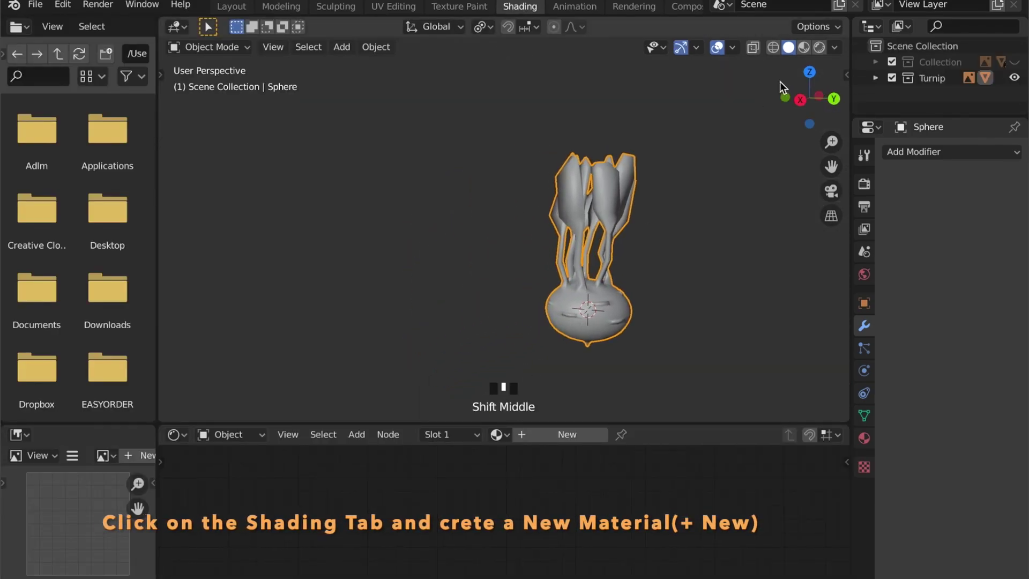
{"action": "left_click", "coordinate": [803, 48]}
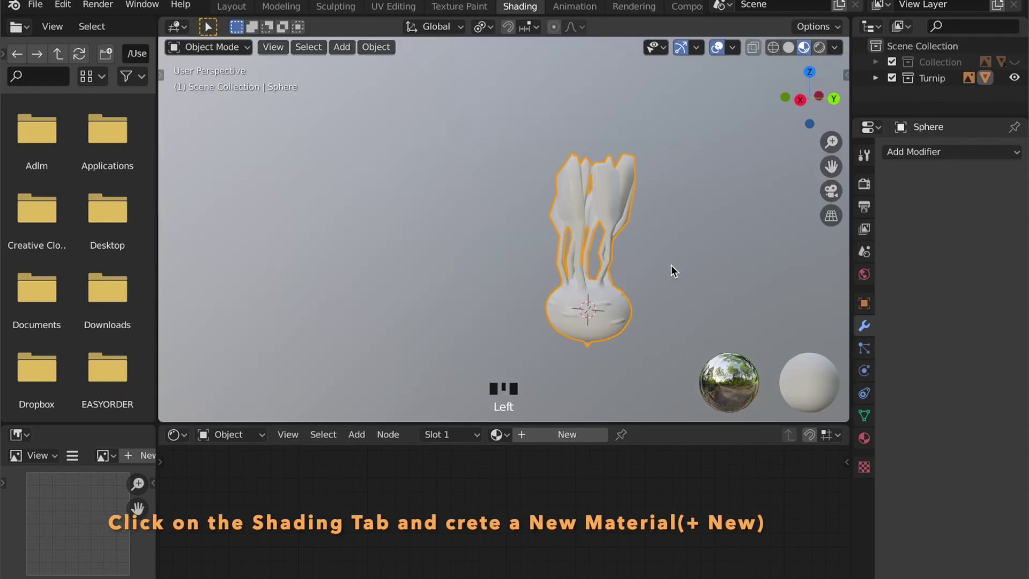
{"action": "mouse_move", "coordinate": [671, 264]}
{"action": "middle_mouse_down", "text": "shift"}
{"action": "mouse_move", "coordinate": [634, 257]}
{"action": "mouse_move", "coordinate": [576, 283]}
{"action": "middle_mouse_up", "text": "shift"}
{"action": "scroll", "coordinate": [574, 279], "scroll_direction": "up", "scroll_amount": 2}
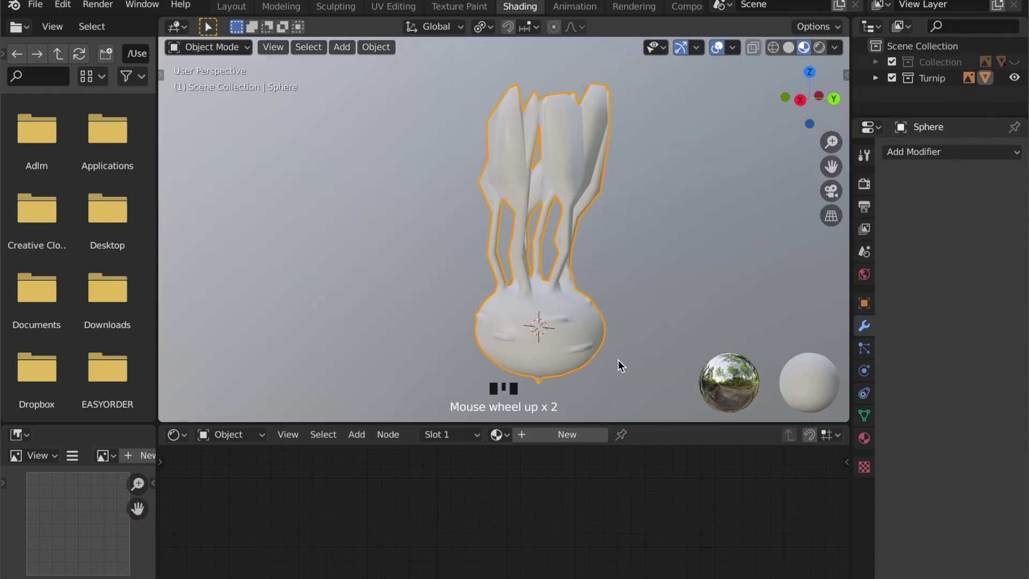
Create new material Material.003 on the kohlrabi and enlarge the node editor
{"action": "left_click", "coordinate": [523, 436]}
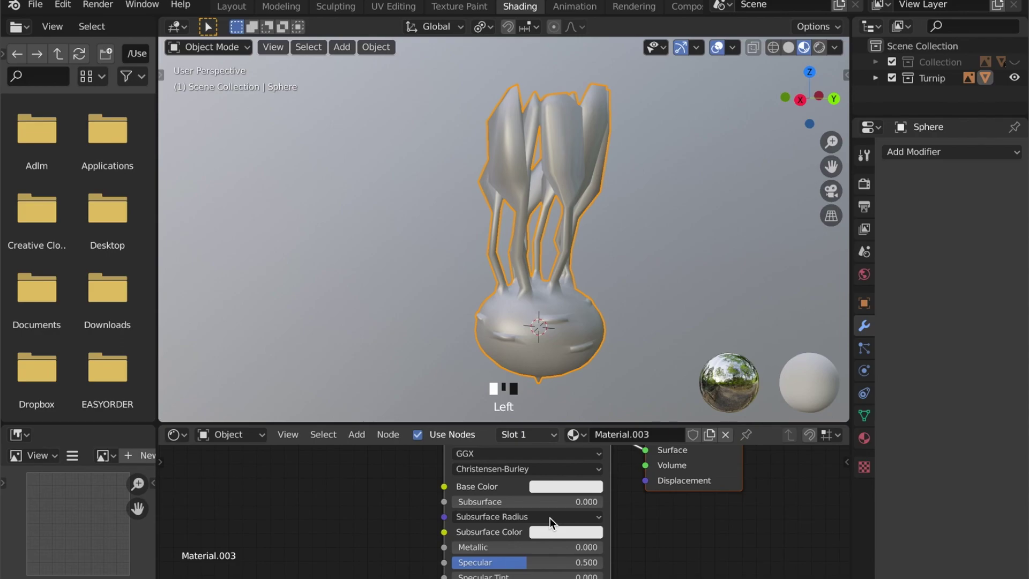
{"action": "scroll", "coordinate": [554, 436], "scroll_direction": "down", "scroll_amount": 5}
{"action": "left_click_drag", "start_coordinate": [551, 422], "coordinate": [554, 303]}
{"action": "scroll", "coordinate": [555, 498], "scroll_direction": "down", "scroll_amount": 5}
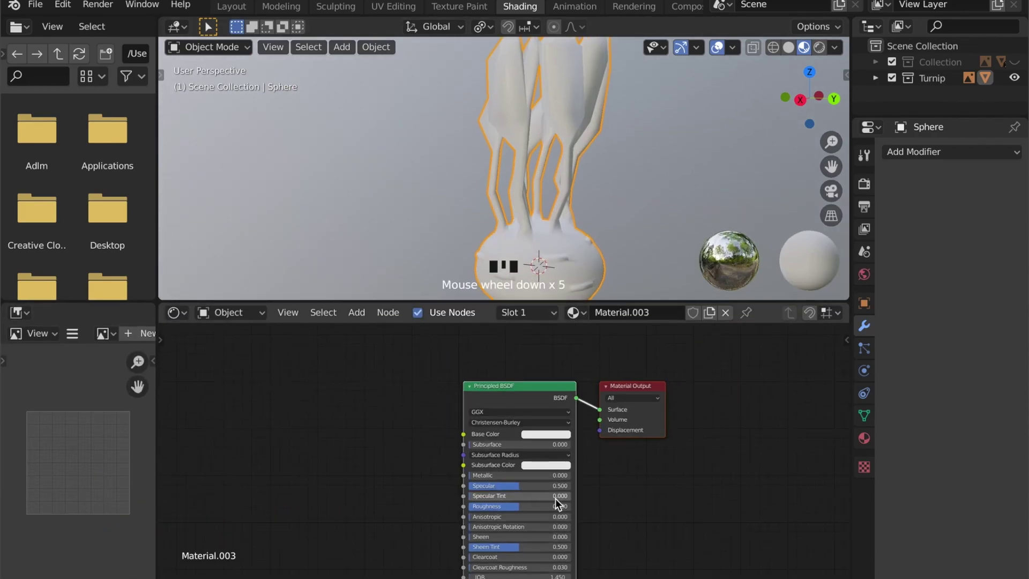
{"action": "scroll", "coordinate": [444, 453], "scroll_direction": "down", "scroll_amount": 1}
Add a Texture Coordinate node and a Mapping node beside it
{"action": "key", "text": "shift+a"}
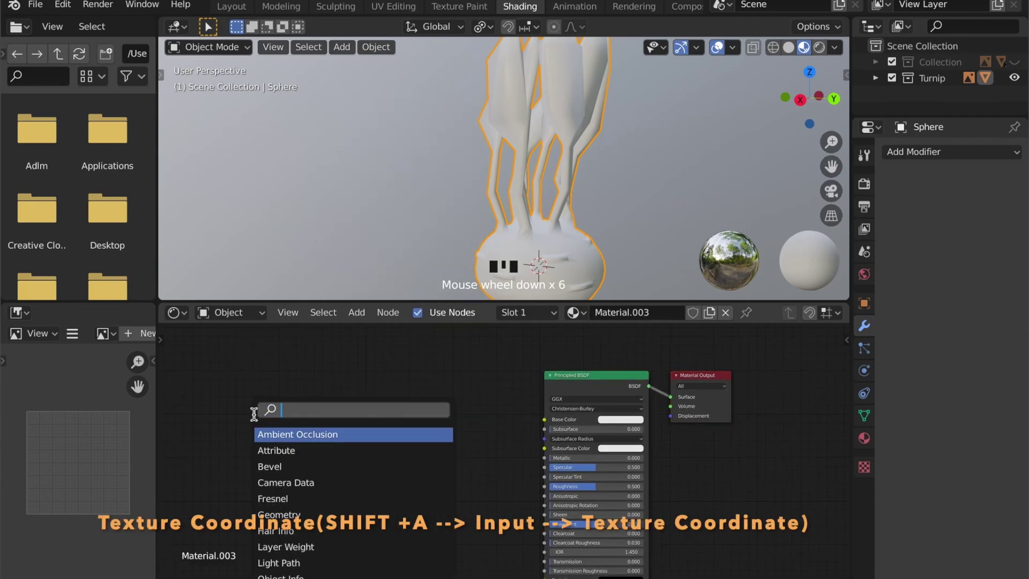
{"action": "type", "text": "tex"}
{"action": "key", "text": "Return"}
{"action": "left_click", "coordinate": [216, 389]}
{"action": "key", "text": "shift+a"}
{"action": "type", "text": "mapping"}
{"action": "key", "text": "Return"}
{"action": "left_click", "coordinate": [364, 420]}
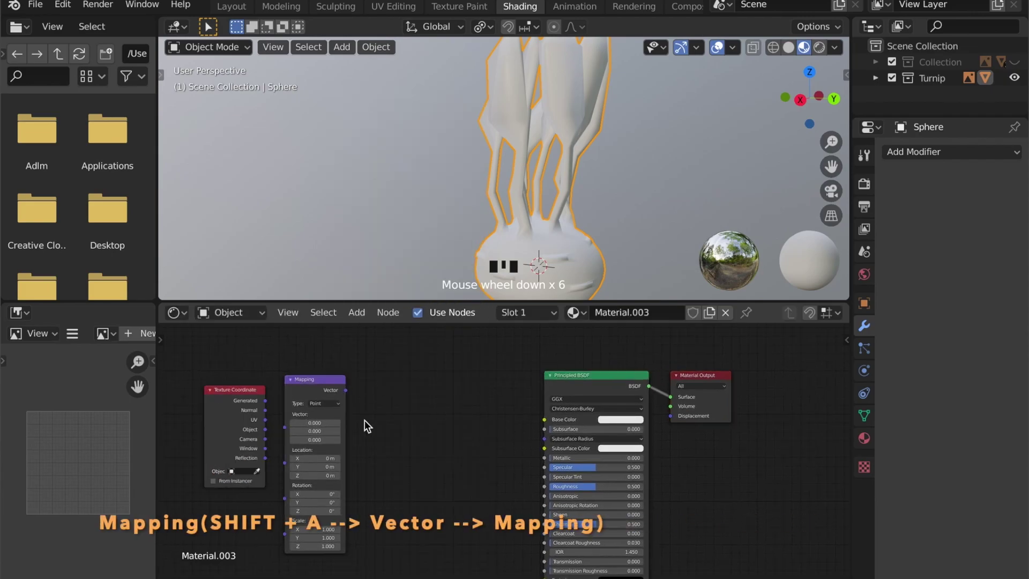
Add a Separate XYZ node and chain Generated → Mapping → Separate XYZ
{"action": "key", "text": "shift+a"}
{"action": "type", "text": "sep"}
{"action": "key", "text": "Down"}
{"action": "key", "text": "Down"}
{"action": "key", "text": "Return"}
{"action": "left_click", "coordinate": [367, 362]}
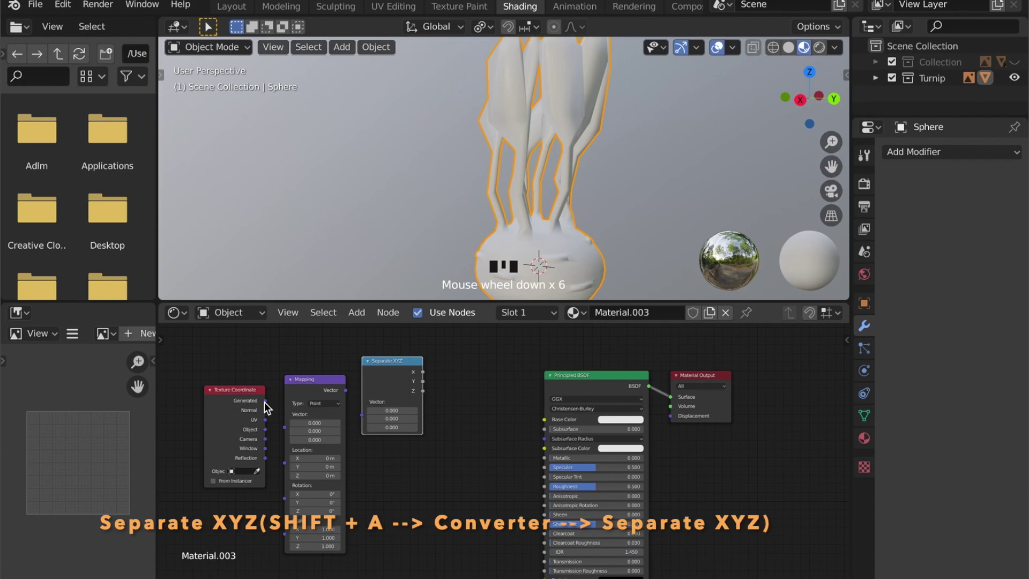
{"action": "left_click_drag", "start_coordinate": [265, 400], "coordinate": [284, 414]}
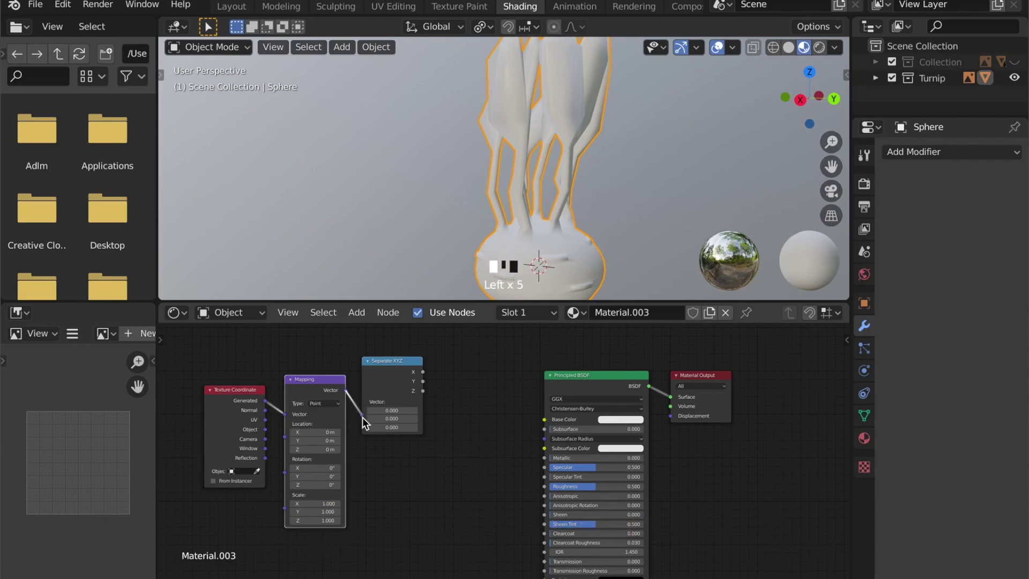
{"action": "left_click_drag", "start_coordinate": [362, 417], "coordinate": [363, 421]}
Add a ColorRamp fed by the Z output, driving Base Color, and select its black stop
{"action": "scroll", "coordinate": [225, 416], "scroll_direction": "down", "scroll_amount": 2}
{"action": "key", "text": "g"}
{"action": "left_click", "coordinate": [298, 458]}
{"action": "key", "text": "shift+a"}
{"action": "type", "text": "ra"}
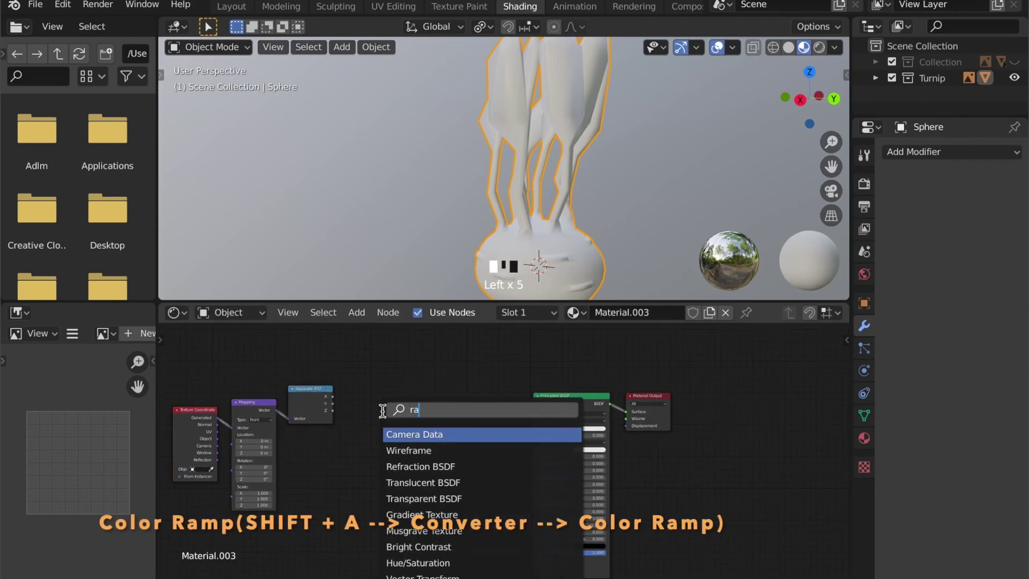
{"action": "type", "text": "mp"}
{"action": "key", "text": "Return"}
{"action": "left_click", "coordinate": [386, 386]}
{"action": "scroll", "coordinate": [343, 407], "scroll_direction": "up", "scroll_amount": 1}
{"action": "left_click_drag", "start_coordinate": [303, 403], "coordinate": [334, 428]}
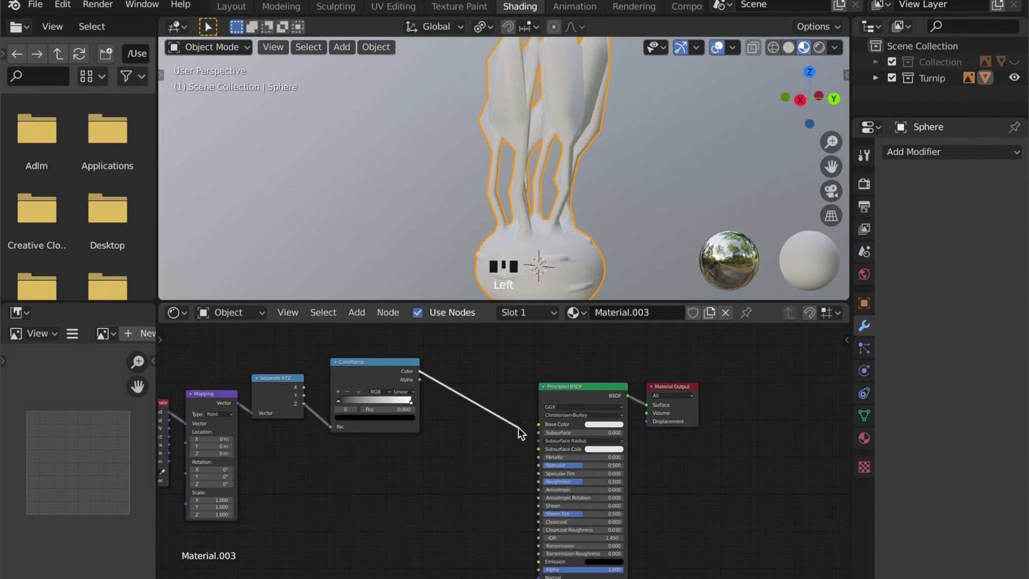
{"action": "left_click_drag", "start_coordinate": [519, 426], "coordinate": [538, 424]}
{"action": "scroll", "coordinate": [490, 282], "scroll_direction": "down", "scroll_amount": 3}
{"action": "left_click", "coordinate": [375, 418]}
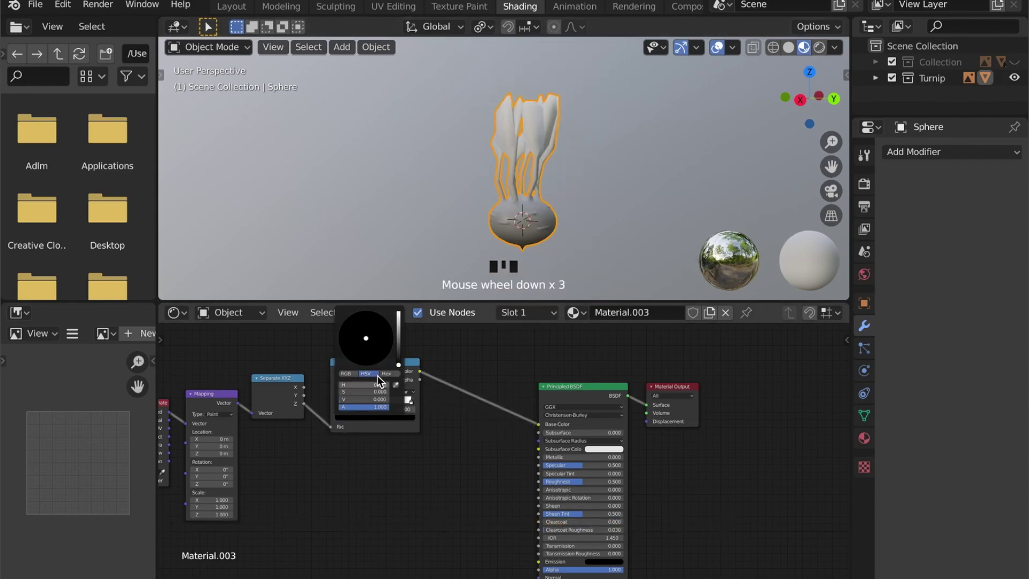
Brighten the left ramp stop and make the right stop a saturated green near 0.82
{"action": "left_click_drag", "start_coordinate": [397, 350], "coordinate": [383, 327]}
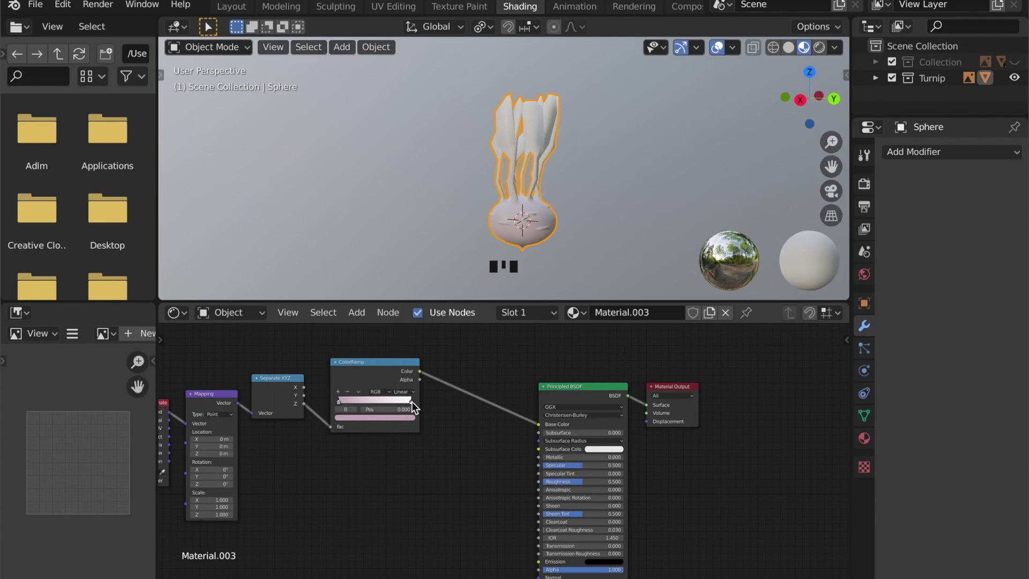
{"action": "left_click_drag", "start_coordinate": [411, 401], "coordinate": [396, 402]}
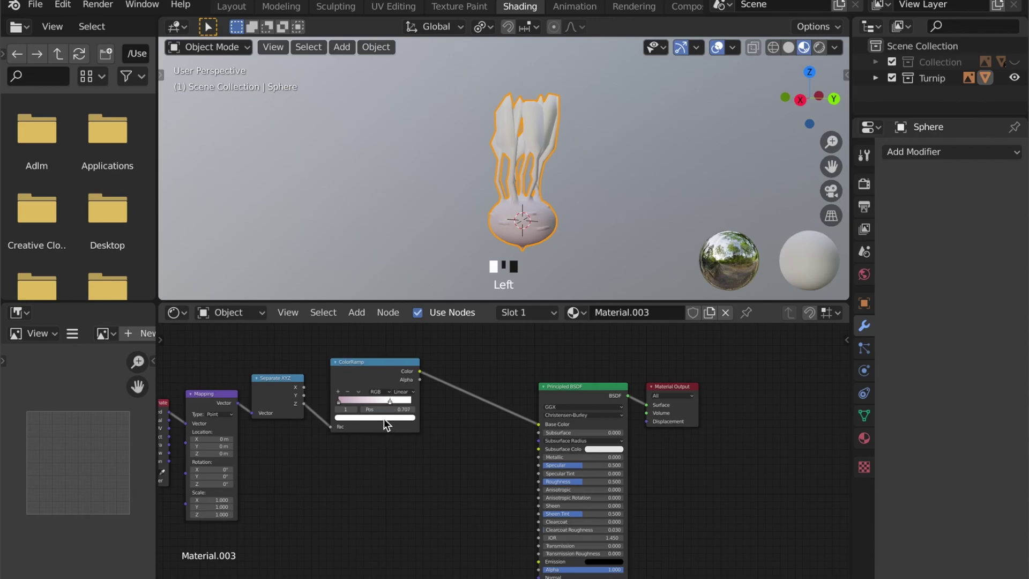
{"action": "left_click", "coordinate": [384, 418]}
{"action": "left_click_drag", "start_coordinate": [359, 336], "coordinate": [339, 329]}
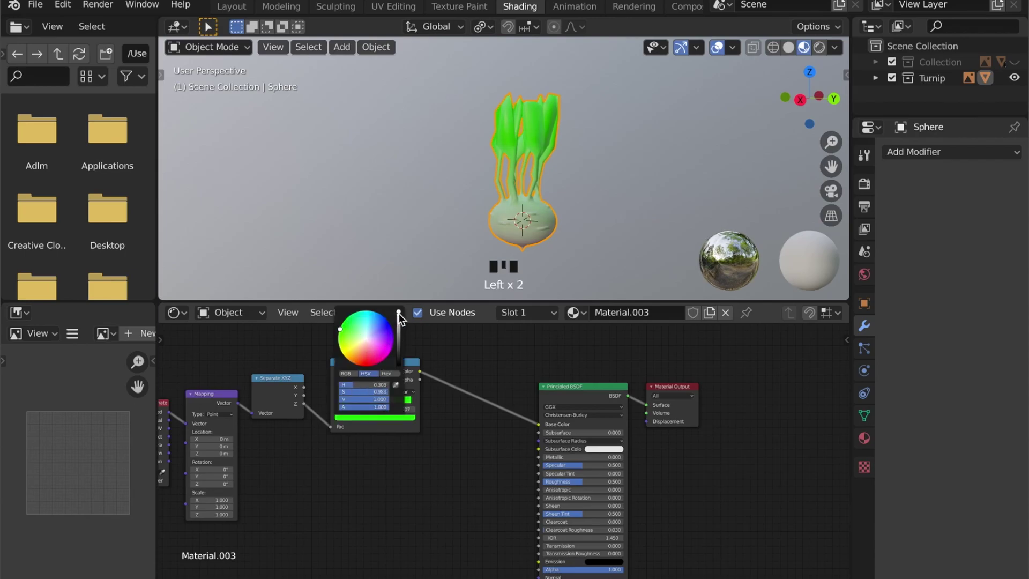
{"action": "left_click_drag", "start_coordinate": [398, 313], "coordinate": [399, 317]}
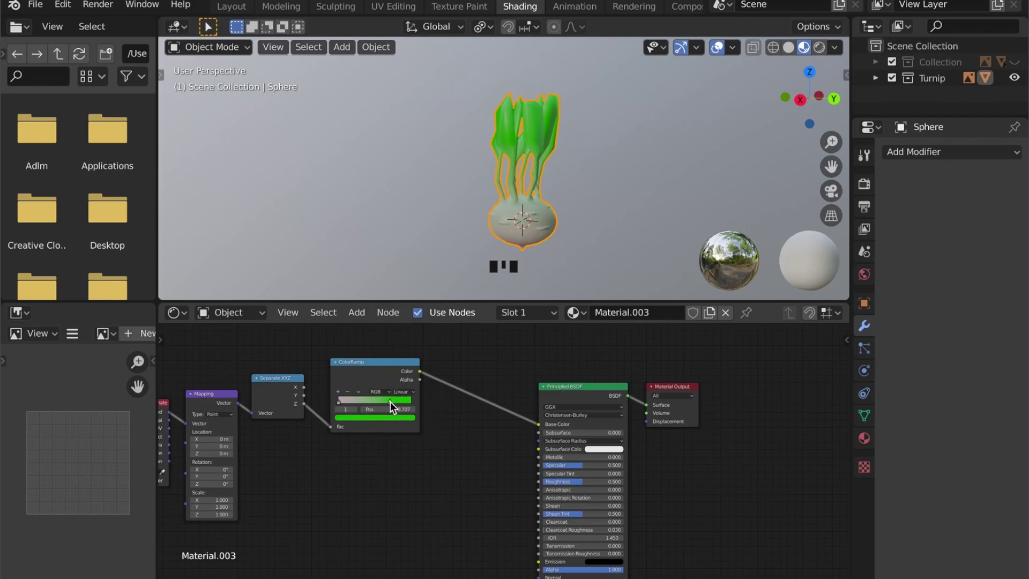
{"action": "left_click_drag", "start_coordinate": [390, 400], "coordinate": [397, 402]}
Add a third ramp stop at 0.128 and inspect the green gradient around the kohlrabi
{"action": "left_click", "coordinate": [338, 391]}
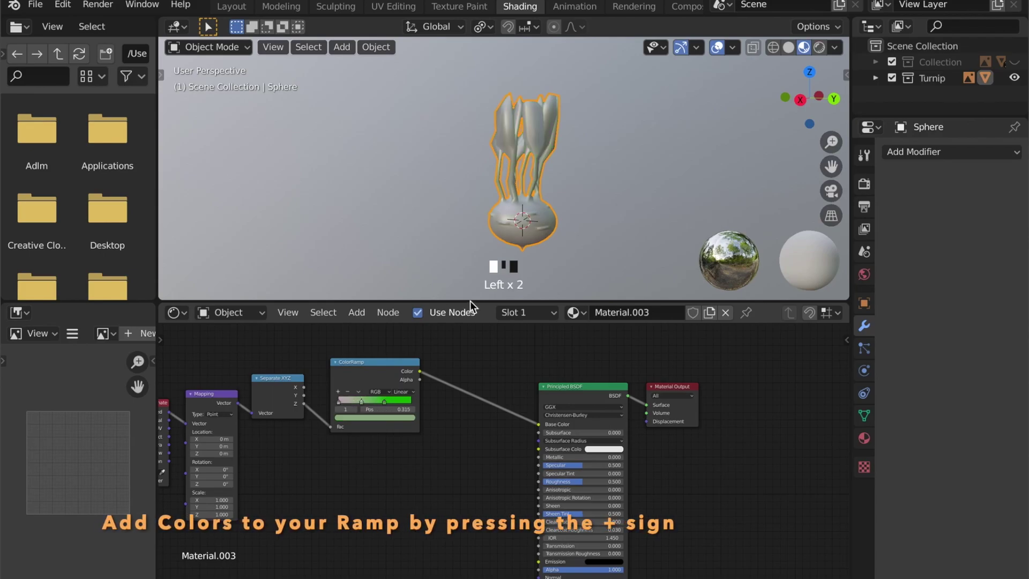
{"action": "scroll", "coordinate": [545, 227], "scroll_direction": "up", "scroll_amount": 6}
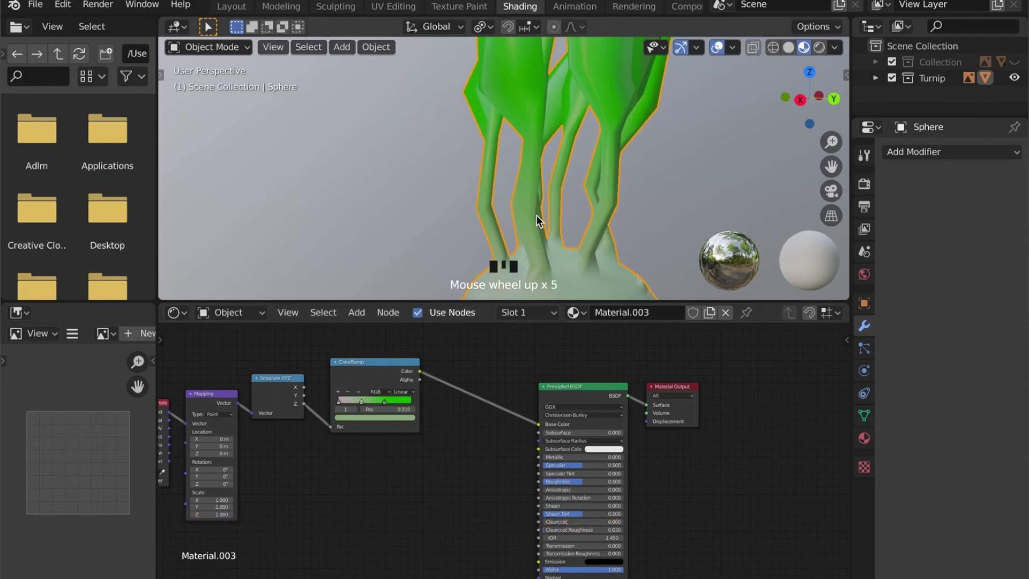
{"action": "middle_click_drag", "start_coordinate": [536, 215], "coordinate": [400, 290], "text": "shift"}
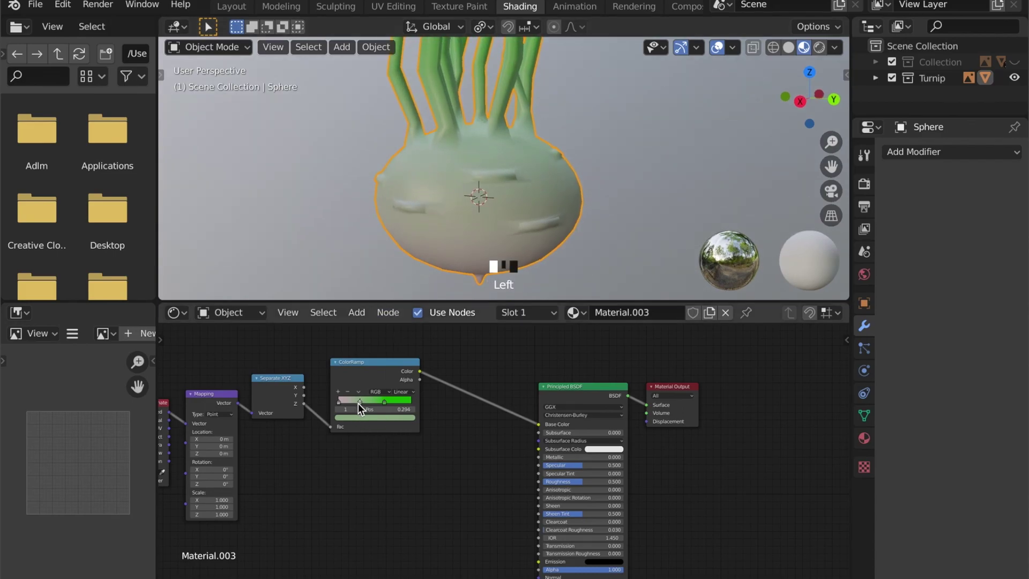
{"action": "left_click_drag", "start_coordinate": [347, 406], "coordinate": [345, 406]}
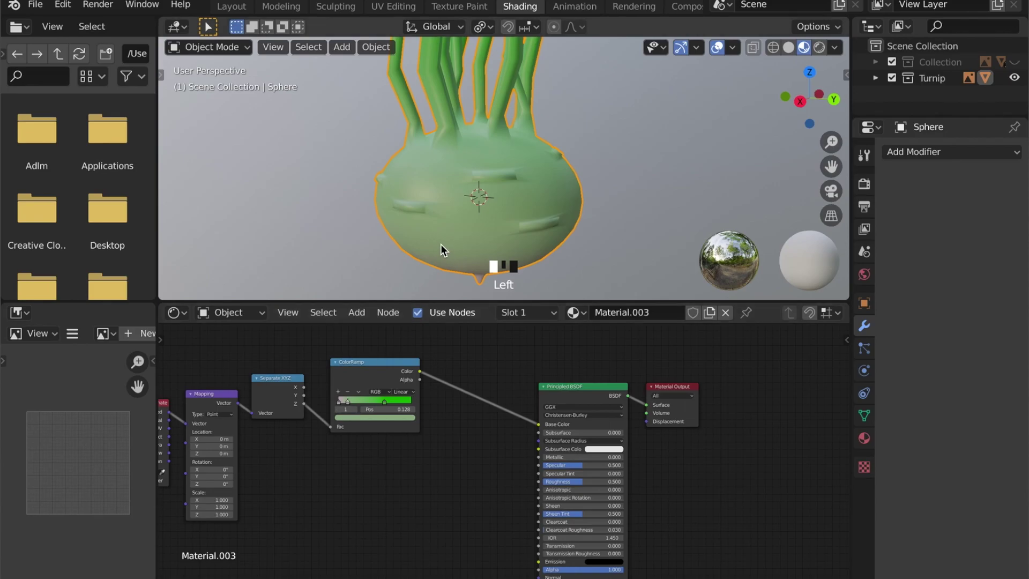
{"action": "scroll", "coordinate": [441, 244], "scroll_direction": "up", "scroll_amount": 3}
{"action": "scroll", "coordinate": [429, 241], "scroll_direction": "down", "scroll_amount": 5}
{"action": "middle_click_drag", "start_coordinate": [419, 235], "coordinate": [448, 236]}
{"action": "scroll", "coordinate": [448, 236], "scroll_direction": "up", "scroll_amount": 3}
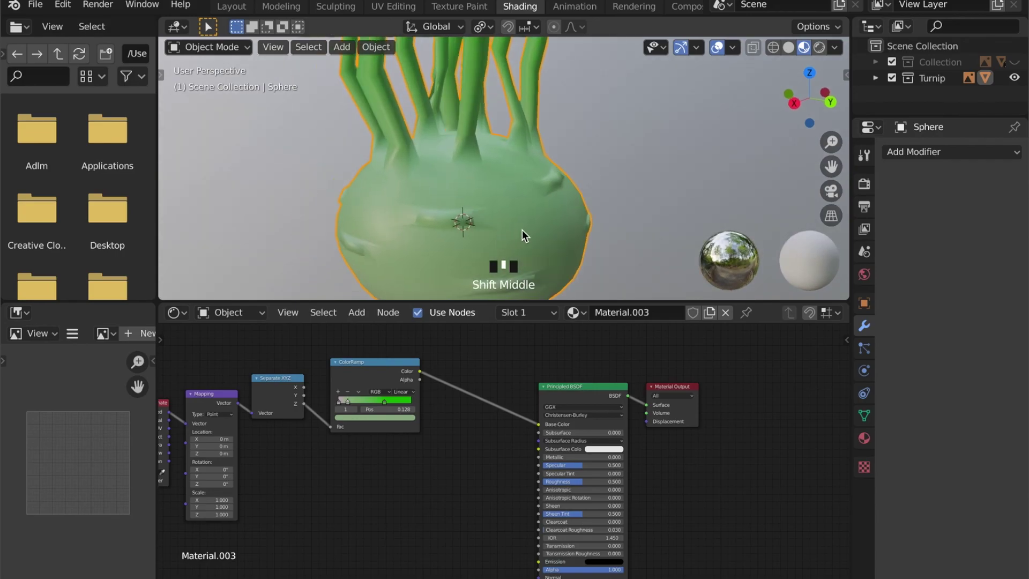
{"action": "middle_click_drag", "start_coordinate": [521, 230], "coordinate": [540, 227], "text": "shift"}
{"action": "scroll", "coordinate": [540, 227], "scroll_direction": "down", "scroll_amount": 4}
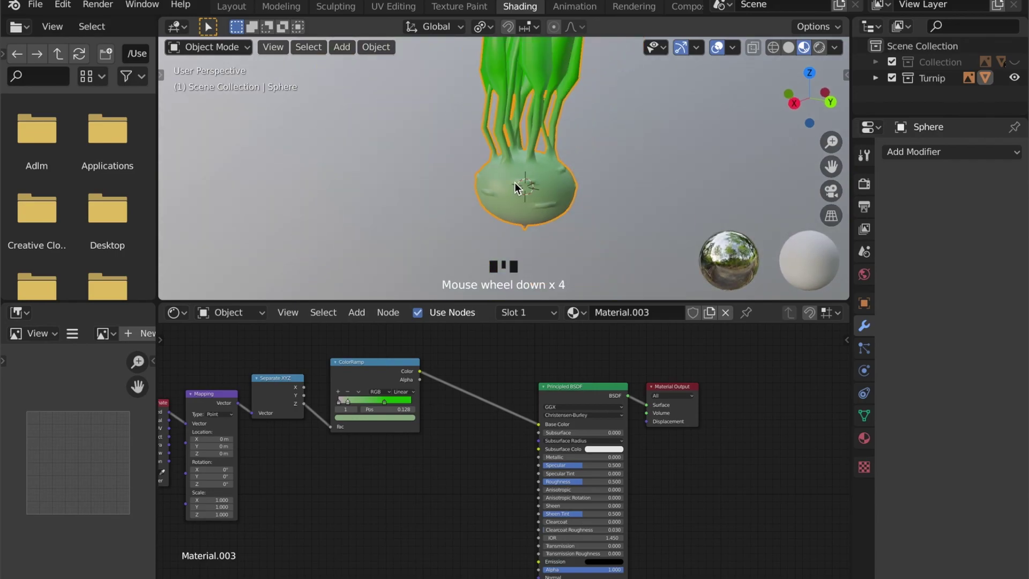
{"action": "middle_click_drag", "start_coordinate": [514, 188], "coordinate": [432, 230]}
{"action": "scroll", "coordinate": [482, 183], "scroll_direction": "up", "scroll_amount": 3}
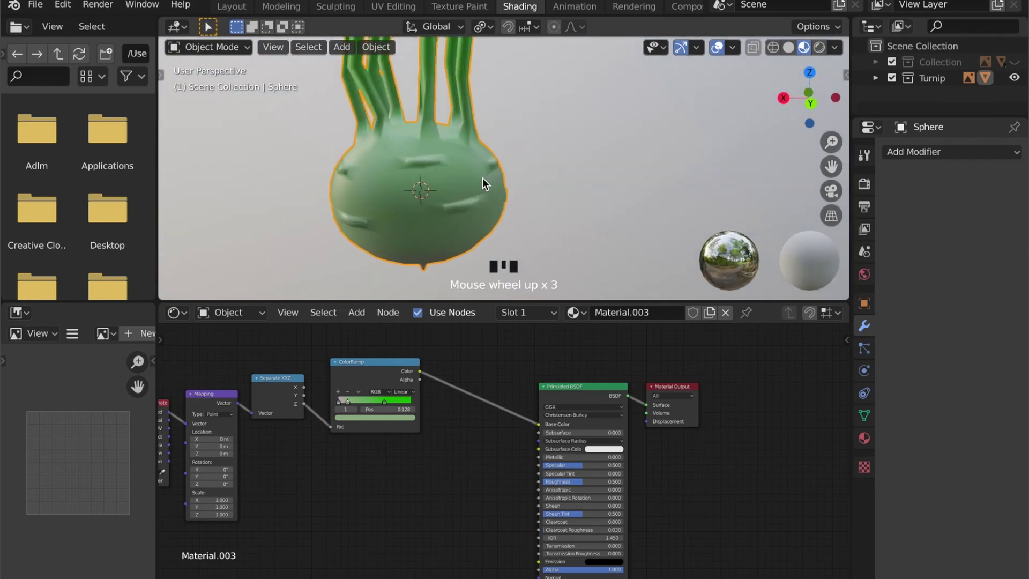
{"action": "middle_click_drag", "start_coordinate": [482, 184], "coordinate": [467, 230], "text": "shift"}
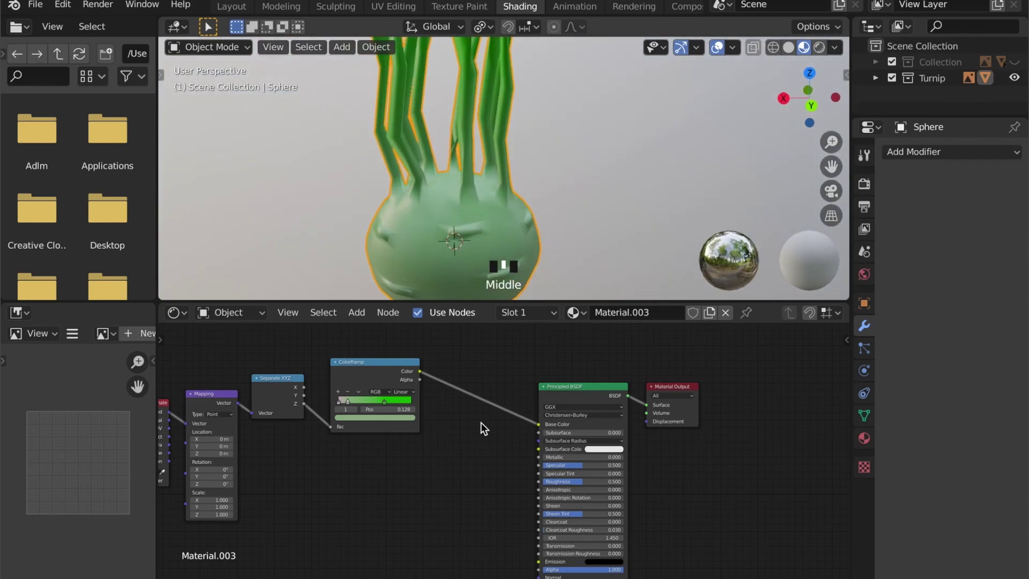
{"action": "scroll", "coordinate": [481, 422], "scroll_direction": "down", "scroll_amount": 4}
Move the four existing input nodes up and to the left
{"action": "scroll", "coordinate": [258, 407], "scroll_direction": "down", "scroll_amount": 2}
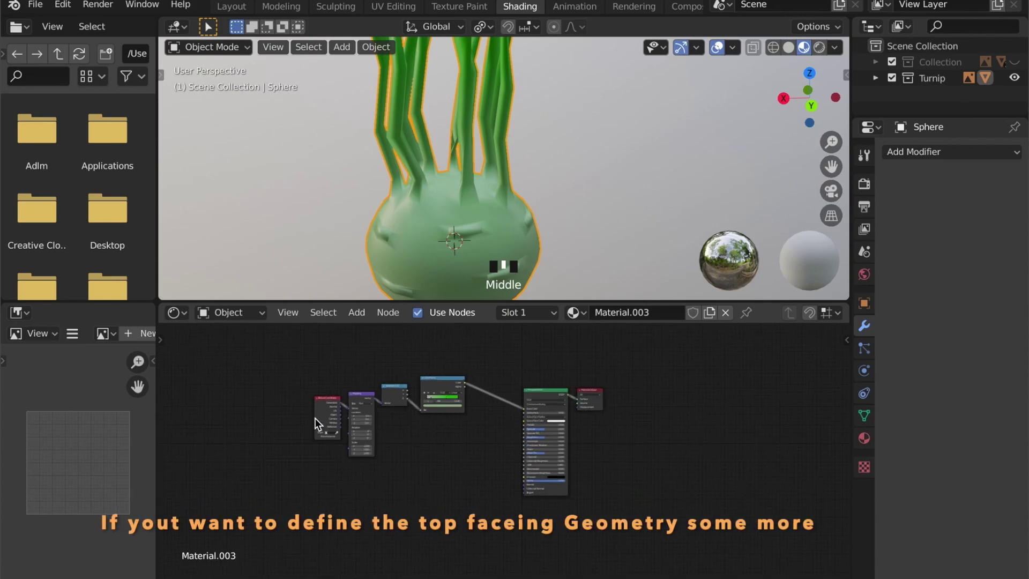
{"action": "left_click_drag", "start_coordinate": [288, 357], "coordinate": [471, 435]}
{"action": "key", "text": "g"}
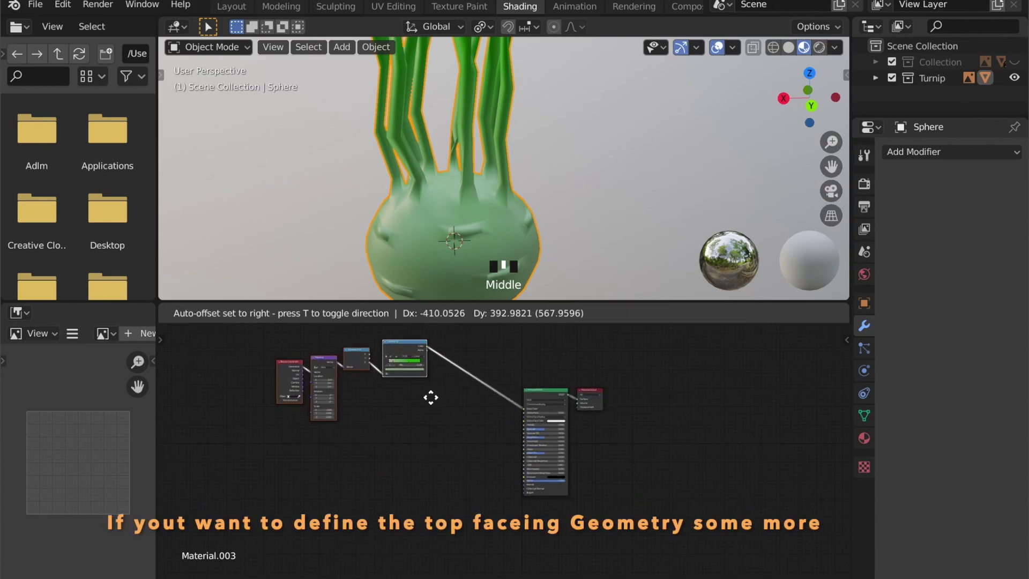
{"action": "left_click", "coordinate": [430, 394]}
Add a Geometry node below the existing node chain
{"action": "key", "text": "shift+a"}
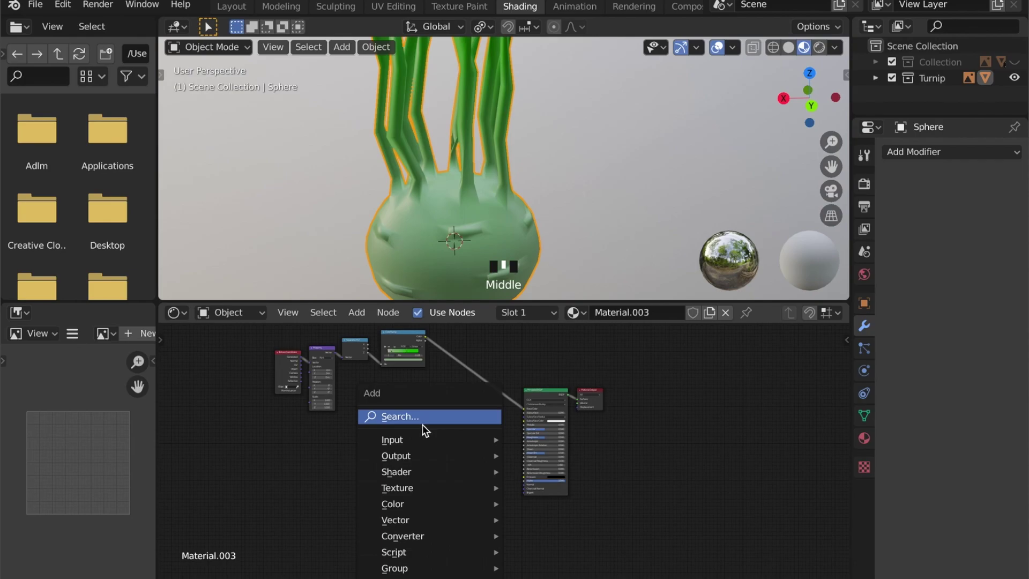
{"action": "key", "text": "Up"}
{"action": "left_click", "coordinate": [422, 423]}
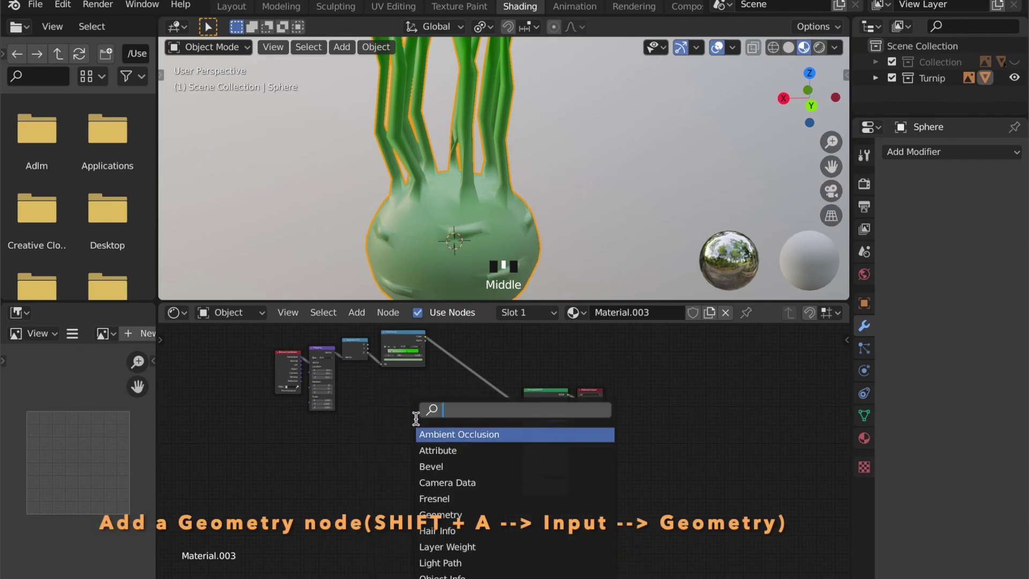
{"action": "type", "text": "geo"}
{"action": "key", "text": "Return"}
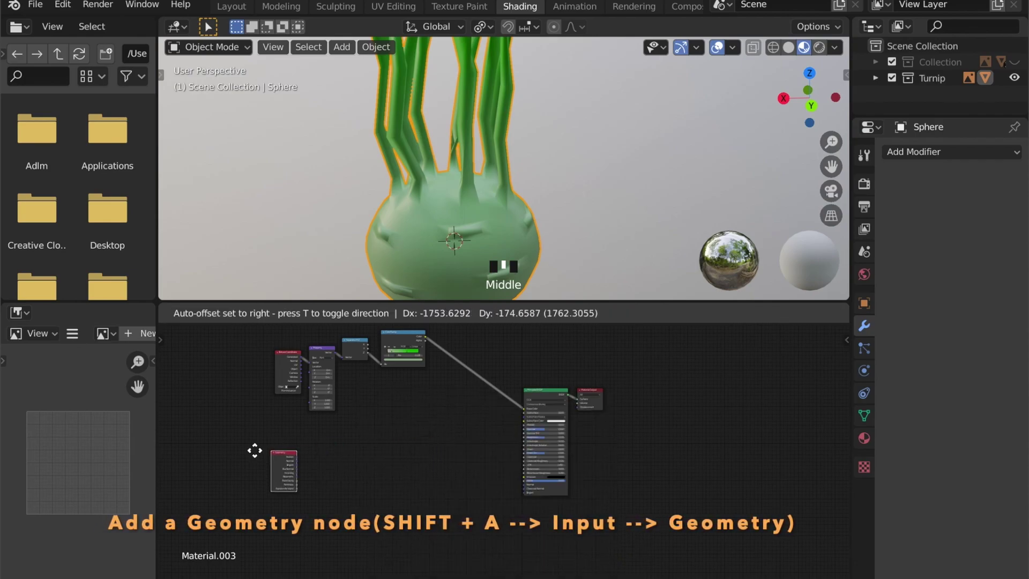
{"action": "left_click", "coordinate": [276, 444]}
{"action": "scroll", "coordinate": [298, 458], "scroll_direction": "up", "scroll_amount": 3}
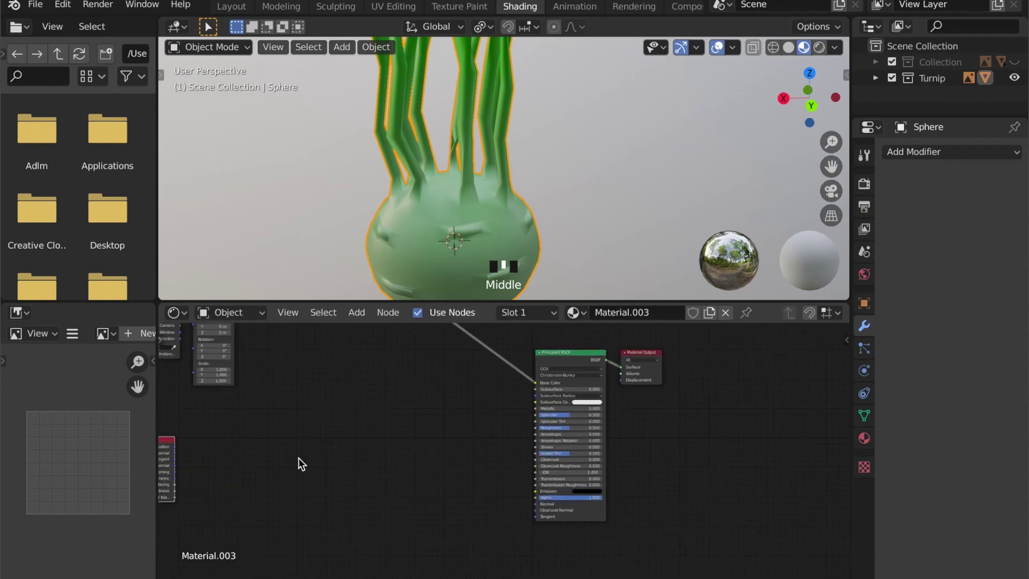
{"action": "middle_click_drag", "start_coordinate": [298, 458], "coordinate": [364, 459]}
Add a second Separate XYZ node fed by the Geometry Normal output
{"action": "key", "text": "shift+a"}
{"action": "mouse_move", "coordinate": [345, 466]}
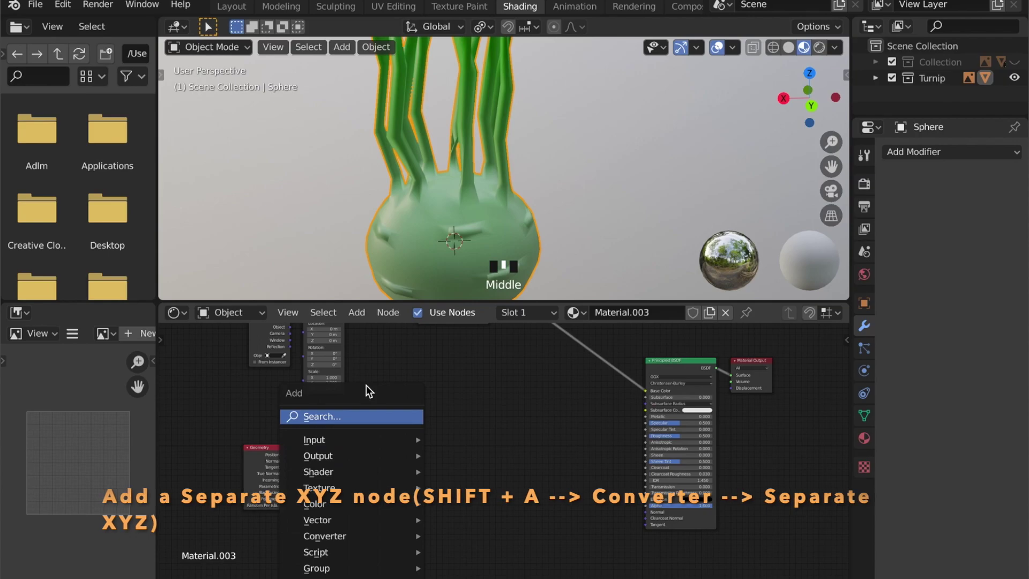
{"action": "left_click", "coordinate": [361, 416]}
{"action": "type", "text": "sep"}
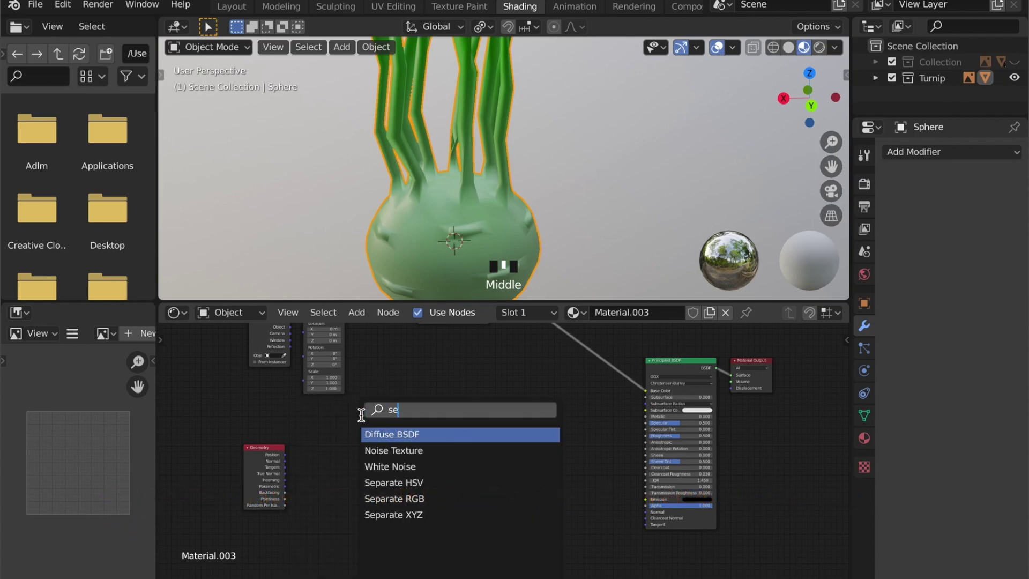
{"action": "left_click", "coordinate": [395, 466]}
{"action": "left_click", "coordinate": [332, 436]}
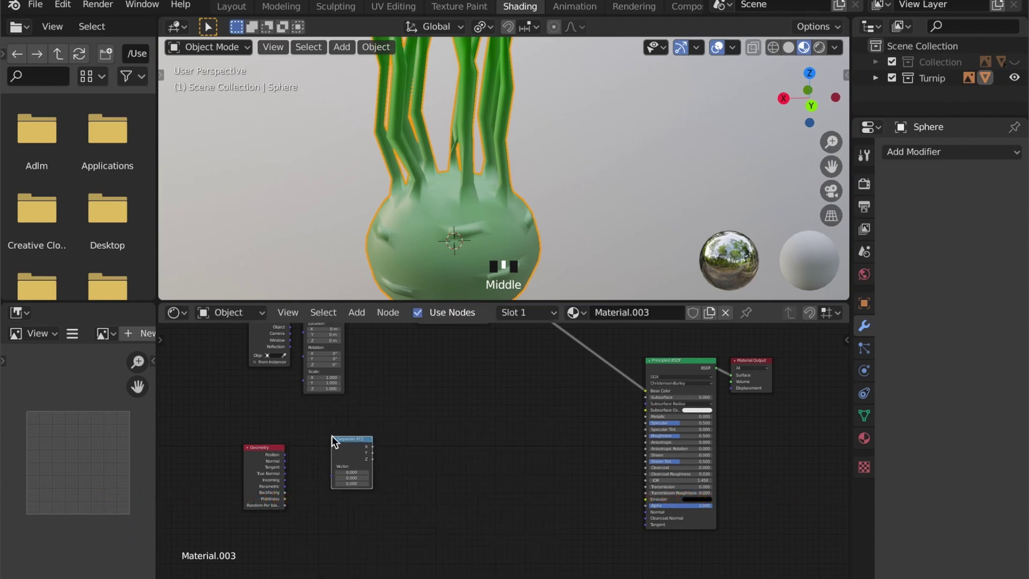
{"action": "scroll", "coordinate": [308, 480], "scroll_direction": "up", "scroll_amount": 1}
{"action": "scroll", "coordinate": [307, 481], "scroll_direction": "up", "scroll_amount": 2}
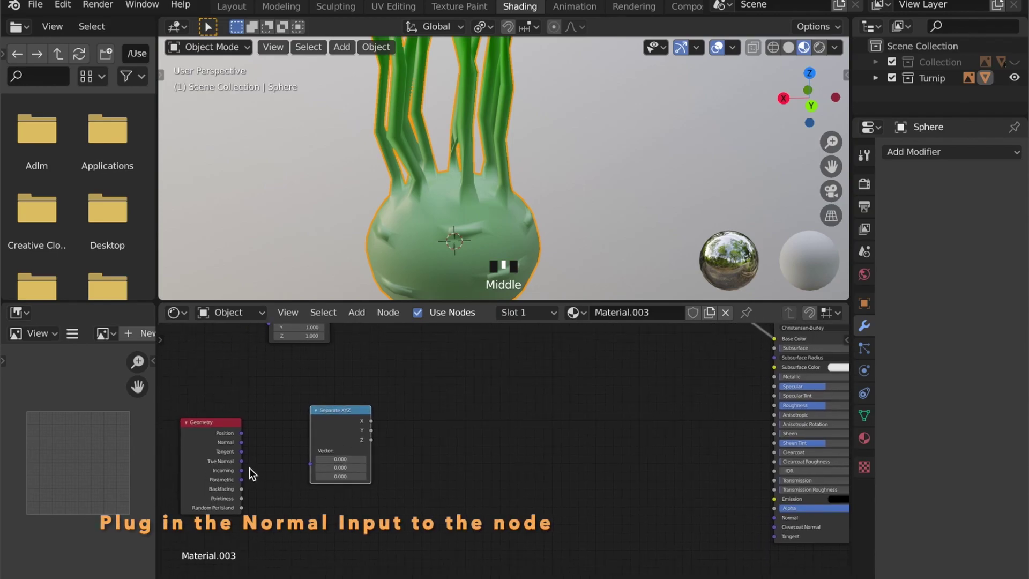
{"action": "left_click_drag", "start_coordinate": [242, 445], "coordinate": [324, 469]}
Preview the X normal component on the model, then restore the shader output
{"action": "middle_click_drag", "start_coordinate": [389, 441], "coordinate": [382, 493], "text": "shift"}
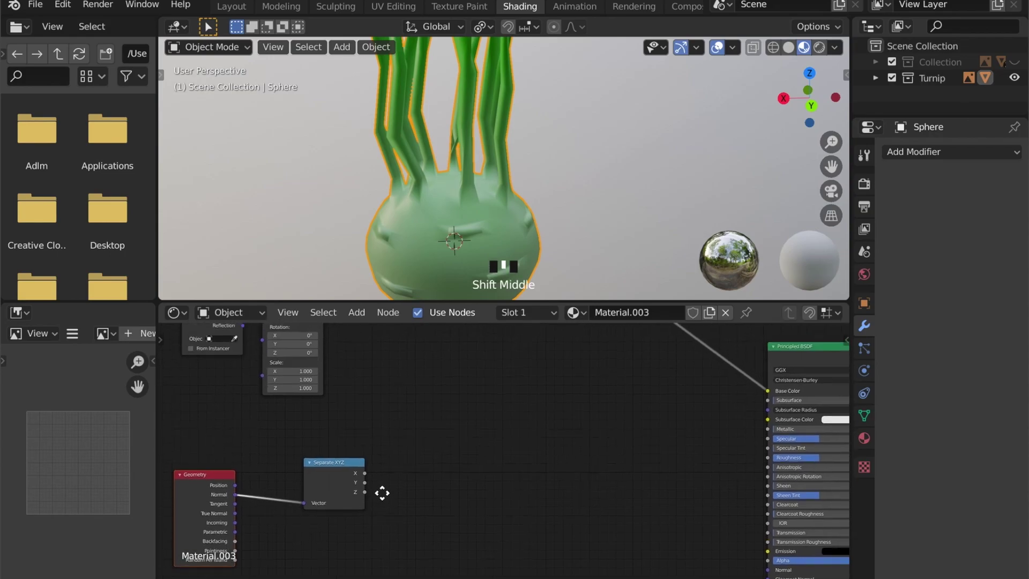
{"action": "left_click", "coordinate": [333, 463], "text": "ctrl+shift"}
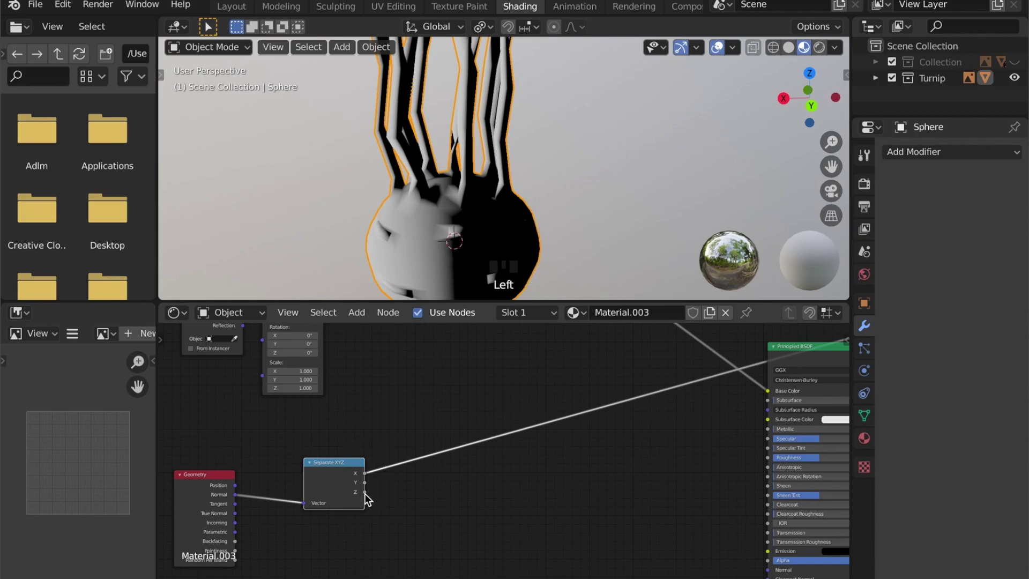
{"action": "scroll", "coordinate": [406, 498], "scroll_direction": "down", "scroll_amount": 2}
{"action": "scroll", "coordinate": [413, 493], "scroll_direction": "down", "scroll_amount": 2}
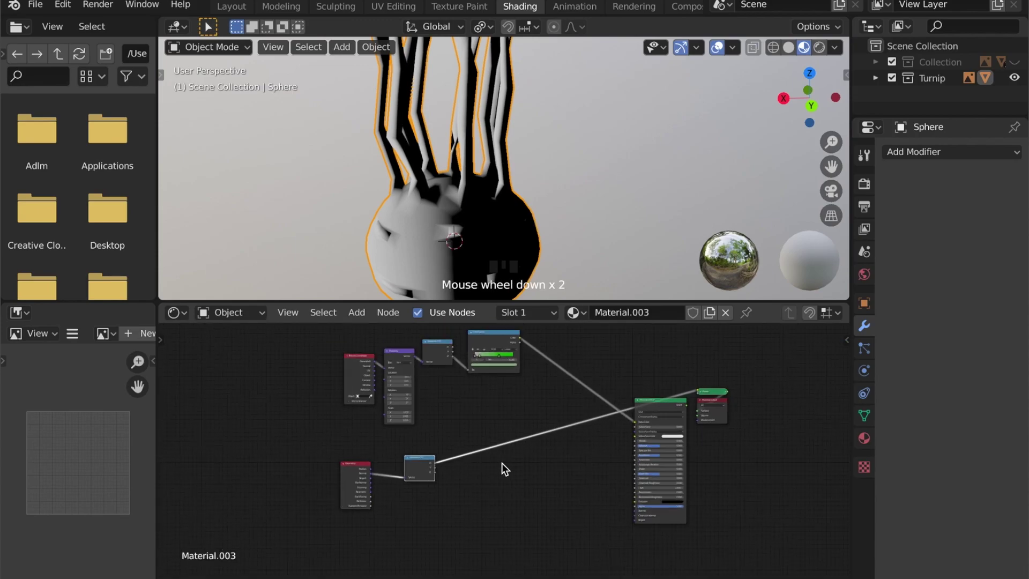
{"action": "left_click", "coordinate": [658, 401], "text": "ctrl+shift"}
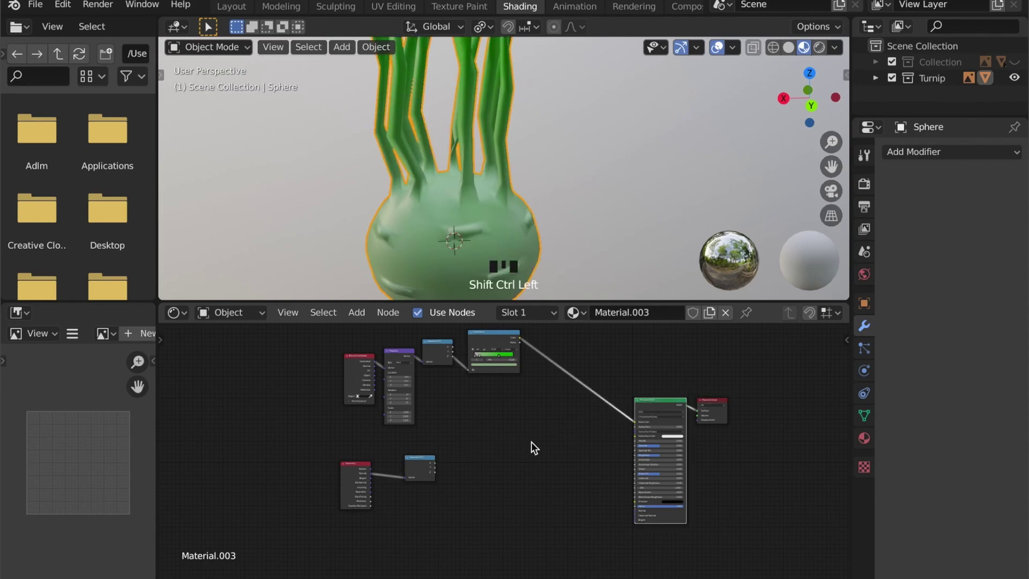
Duplicate the green ColorRamp, then delete the duplicate
{"action": "double_click", "coordinate": [493, 334]}
{"action": "key", "text": "shift+d"}
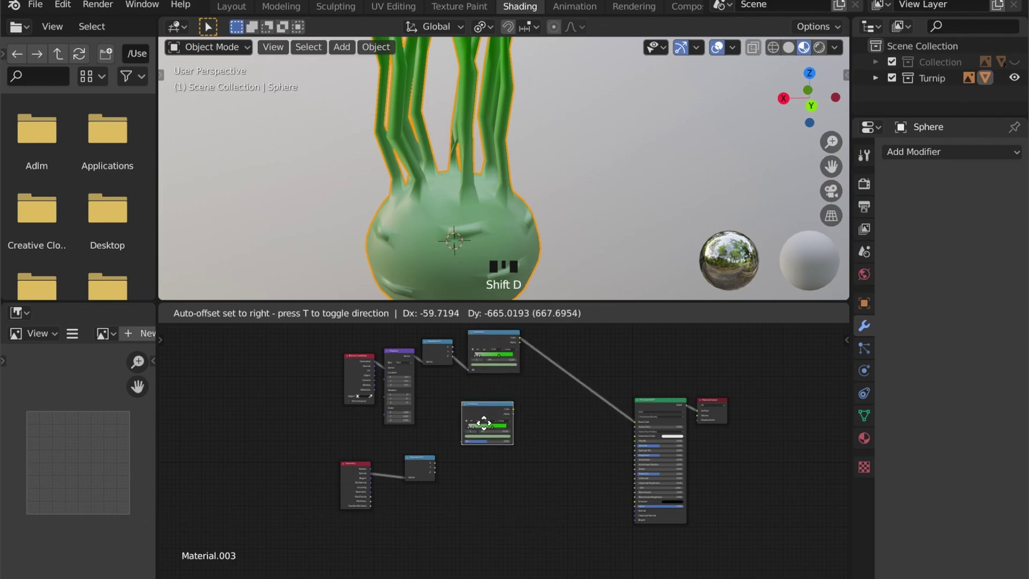
{"action": "left_click", "coordinate": [484, 444]}
{"action": "scroll", "coordinate": [480, 451], "scroll_direction": "up", "scroll_amount": 3}
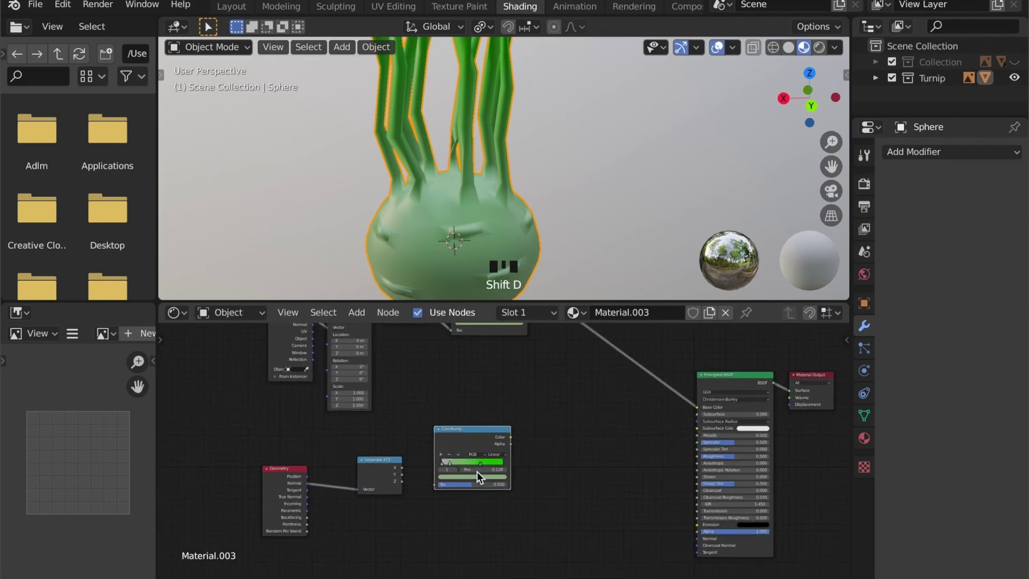
{"action": "key", "text": "x"}
{"action": "left_click", "coordinate": [455, 435]}
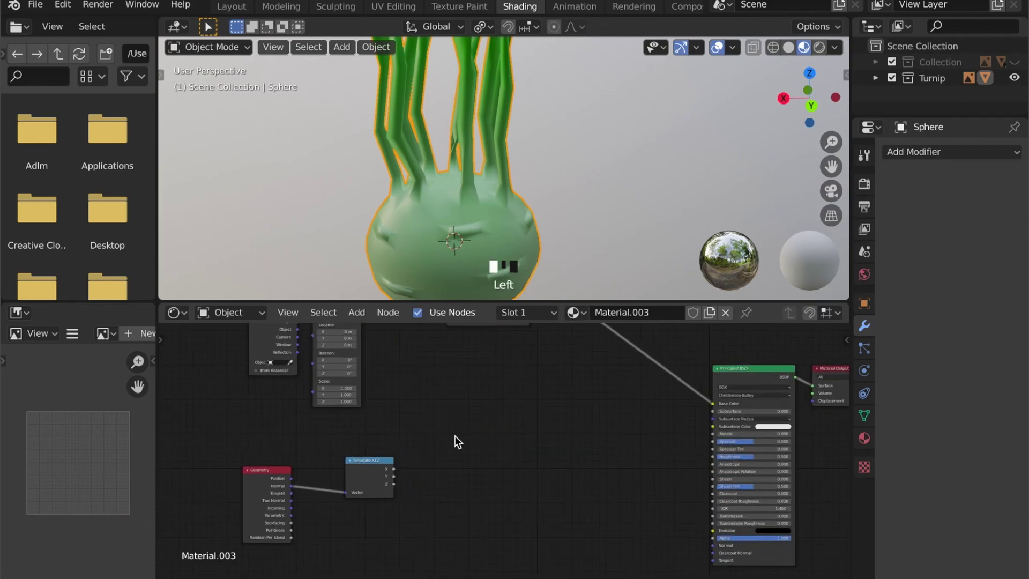
Add a new ColorRamp fed by the normal Z output and preview its greyscale mask
{"action": "key", "text": "shift+a"}
{"action": "left_click", "coordinate": [452, 420]}
{"action": "type", "text": "ramp"}
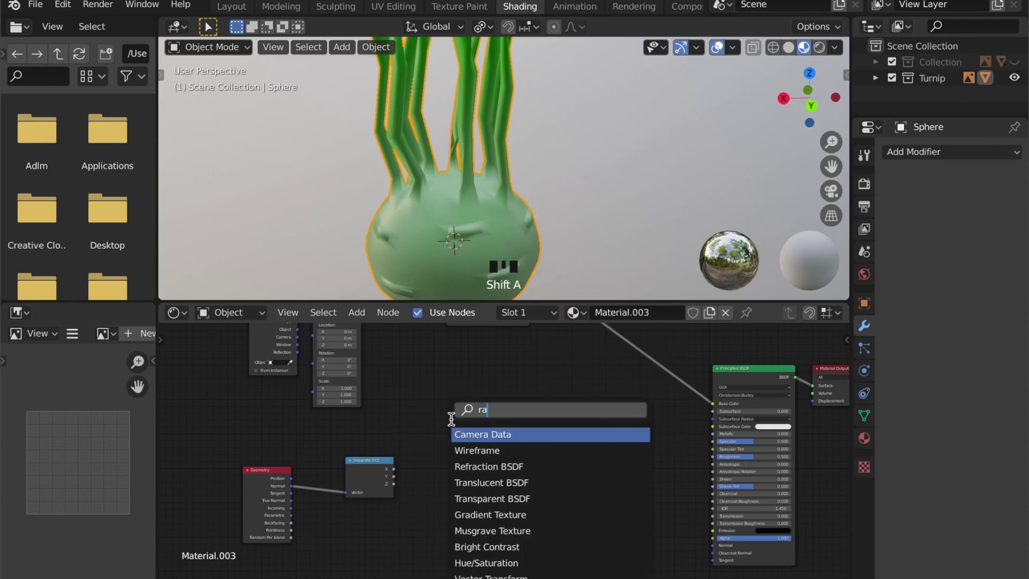
{"action": "key", "text": "Down"}
{"action": "key", "text": "Return"}
{"action": "left_click", "coordinate": [433, 416]}
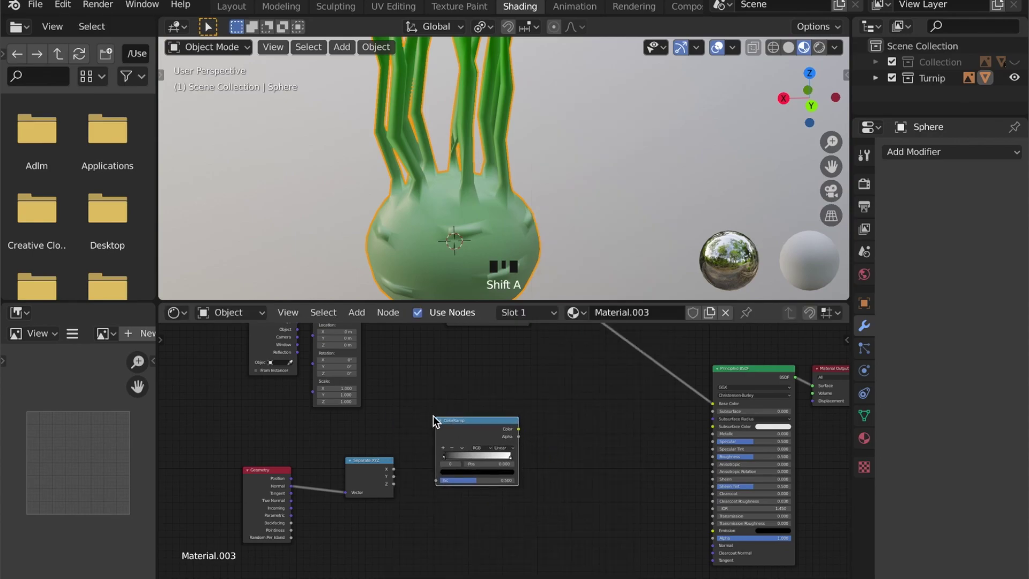
{"action": "left_click_drag", "start_coordinate": [394, 484], "coordinate": [422, 480]}
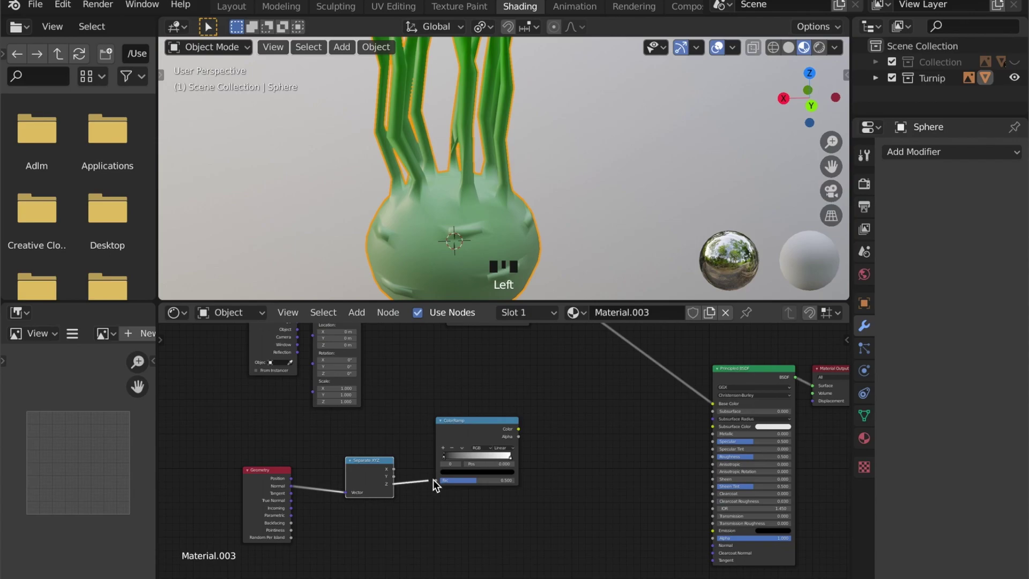
{"action": "left_click", "coordinate": [479, 421], "text": "ctrl+shift"}
{"action": "scroll", "coordinate": [449, 259], "scroll_direction": "down", "scroll_amount": 1}
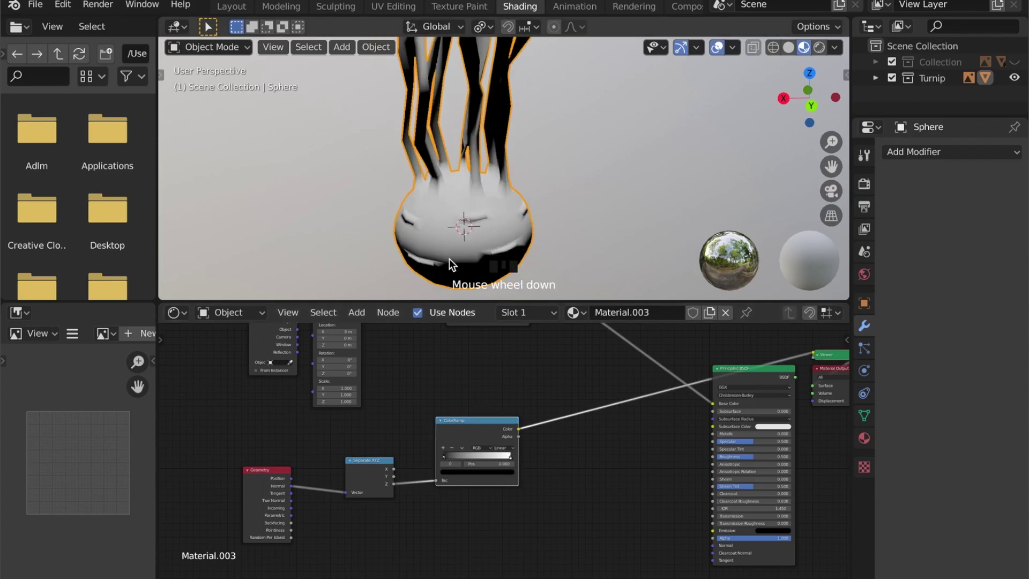
{"action": "scroll", "coordinate": [451, 261], "scroll_direction": "down", "scroll_amount": 1}
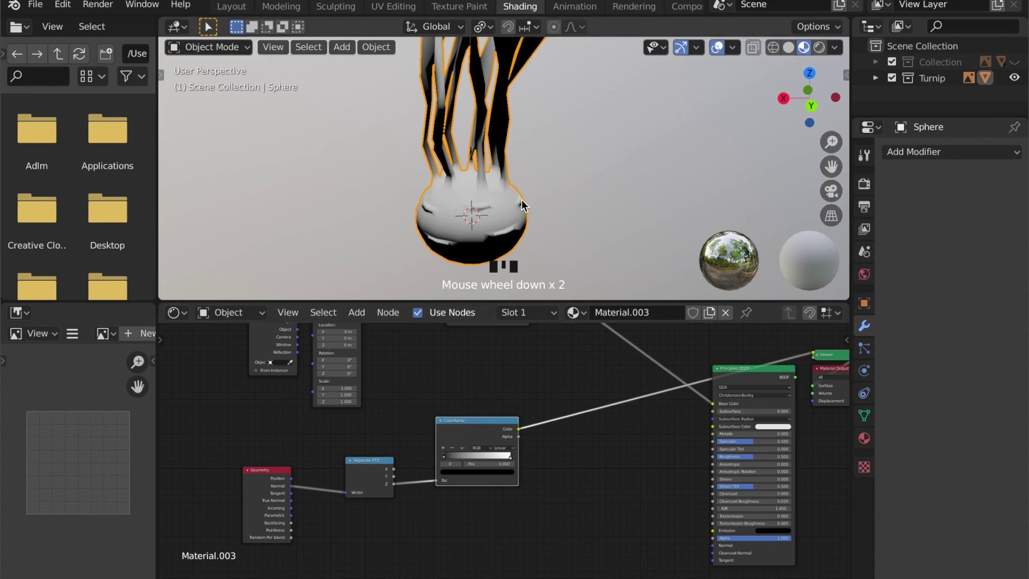
Shift the new ColorRamp right and insert an Invert node on the Z link
{"action": "key", "text": "g"}
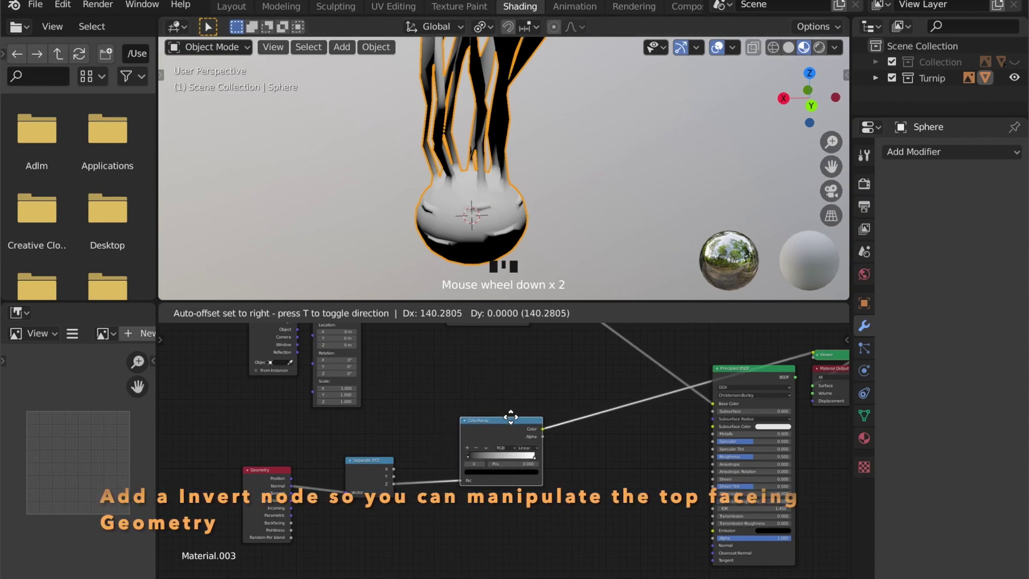
{"action": "left_click", "coordinate": [471, 442]}
{"action": "key", "text": "shift+a"}
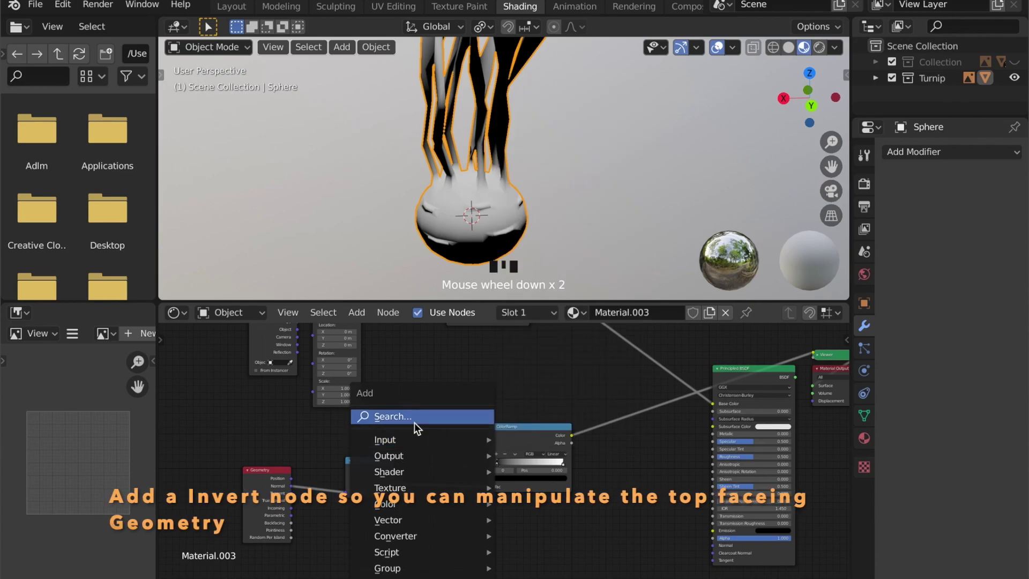
{"action": "left_click", "coordinate": [415, 420]}
{"action": "type", "text": "inve"}
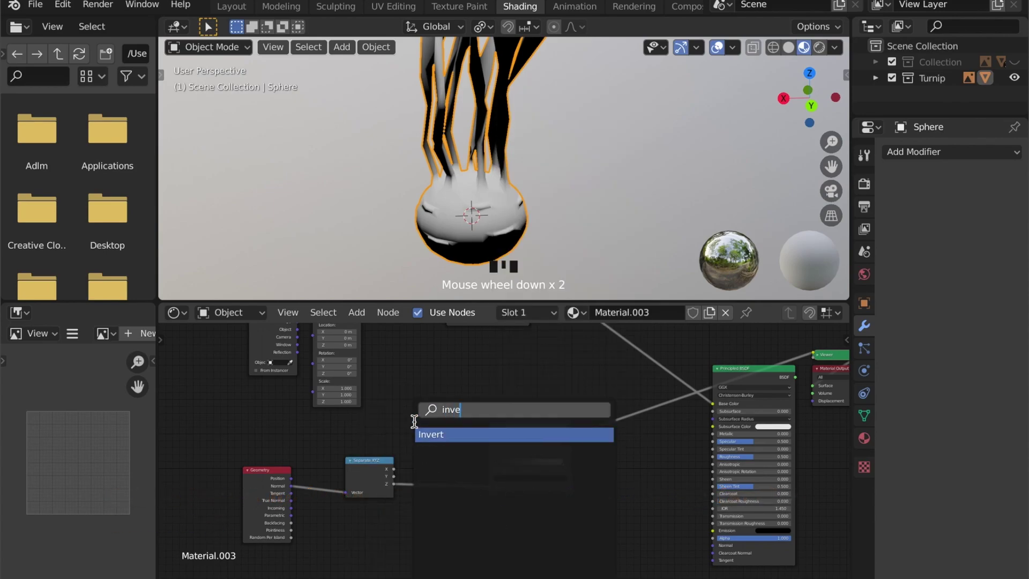
{"action": "left_click", "coordinate": [428, 434]}
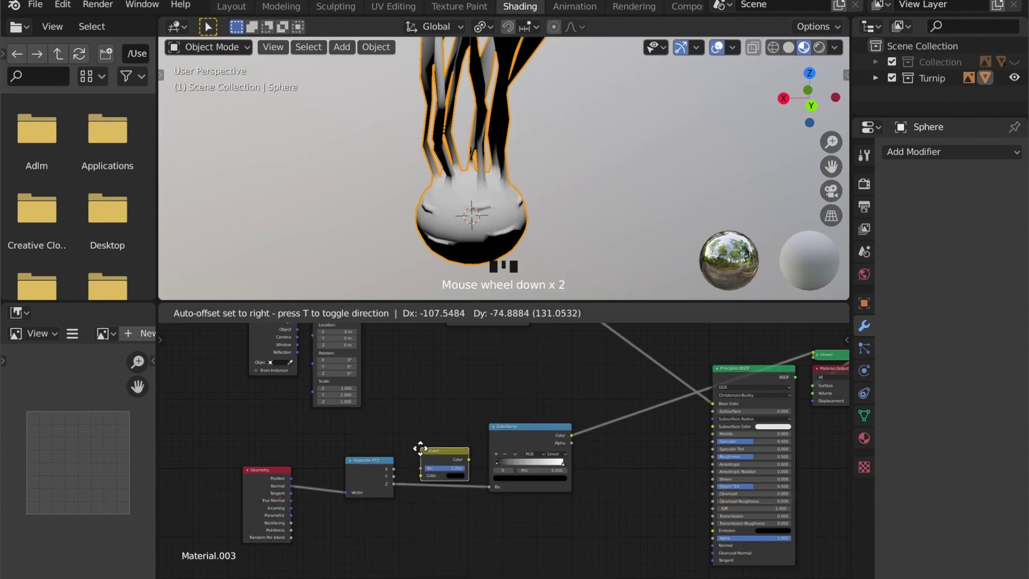
{"action": "left_click", "coordinate": [419, 454]}
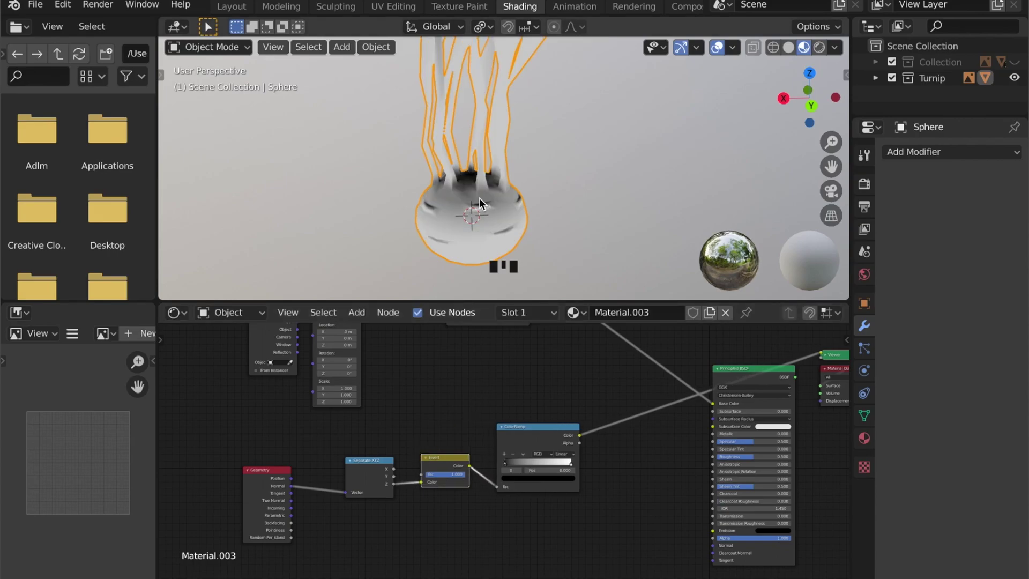
Tint the ramp's dark stop olive green
{"action": "scroll", "coordinate": [505, 215], "scroll_direction": "down", "scroll_amount": 3}
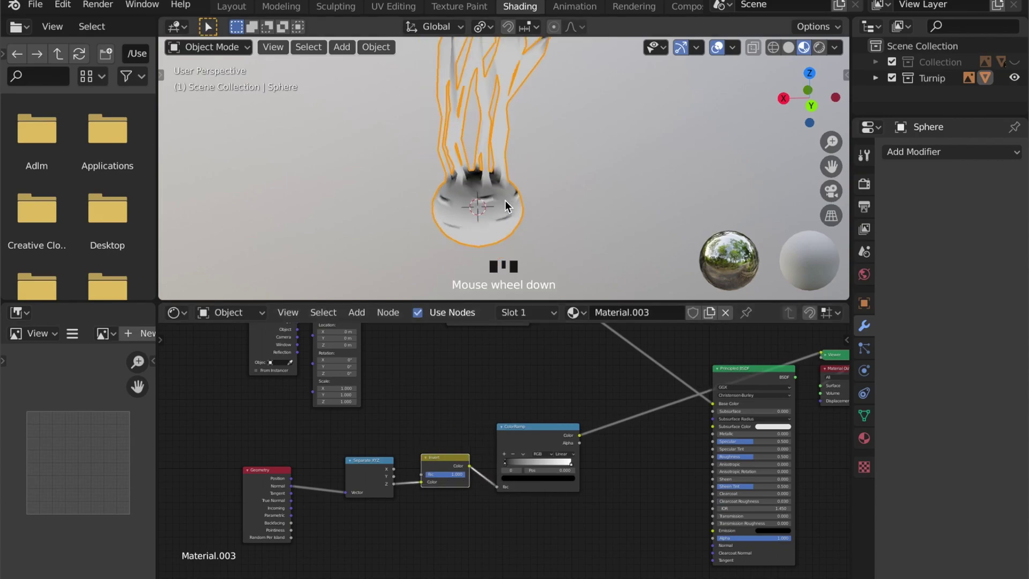
{"action": "scroll", "coordinate": [508, 207], "scroll_direction": "up", "scroll_amount": 3}
{"action": "scroll", "coordinate": [509, 216], "scroll_direction": "up", "scroll_amount": 3}
{"action": "middle_click_drag", "start_coordinate": [507, 220], "coordinate": [515, 208], "text": "shift"}
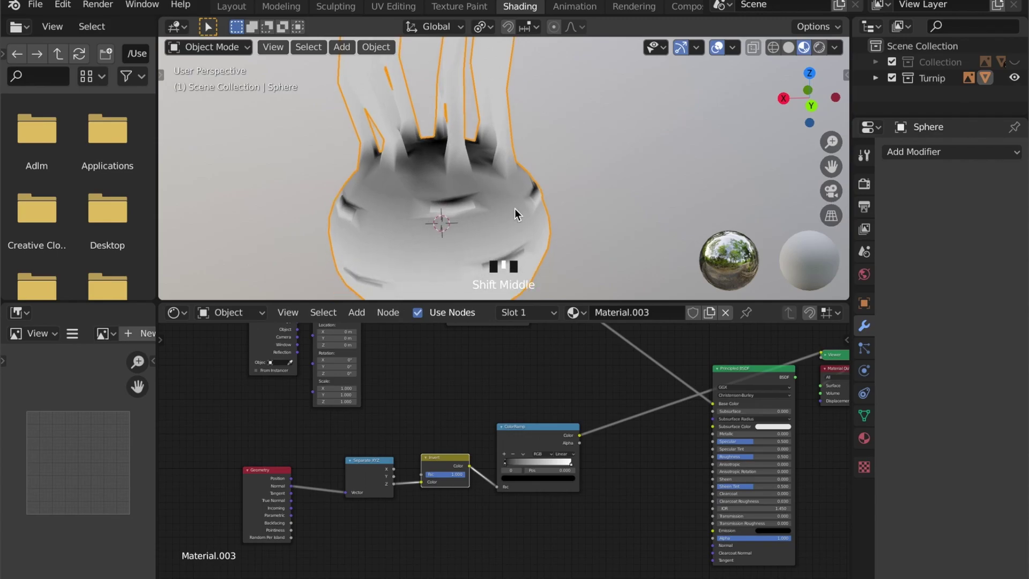
{"action": "left_click", "coordinate": [548, 479]}
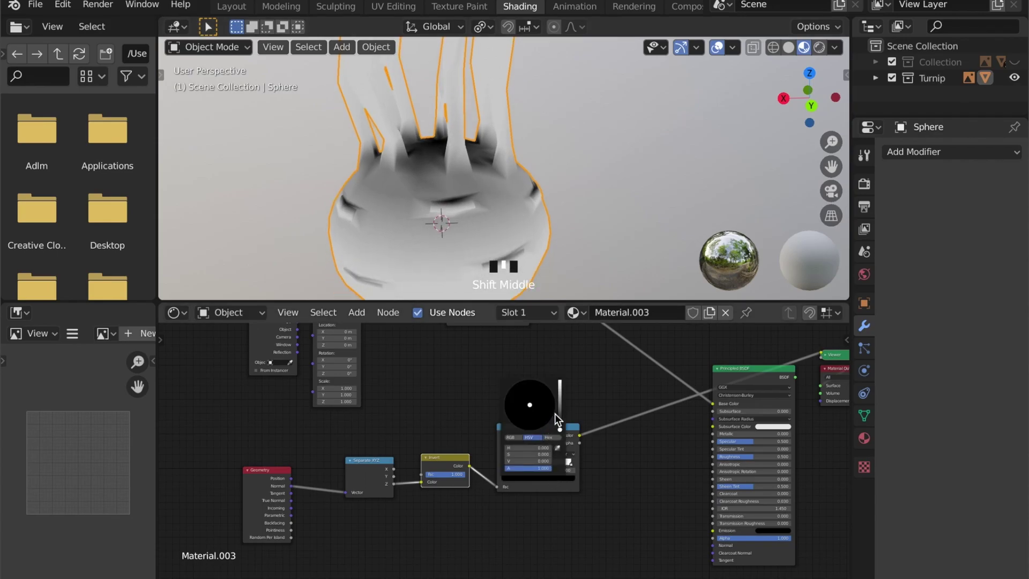
{"action": "mouse_move", "coordinate": [559, 423]}
{"action": "left_mouse_down"}
{"action": "mouse_move", "coordinate": [557, 414]}
{"action": "mouse_move", "coordinate": [515, 413]}
{"action": "left_mouse_up"}
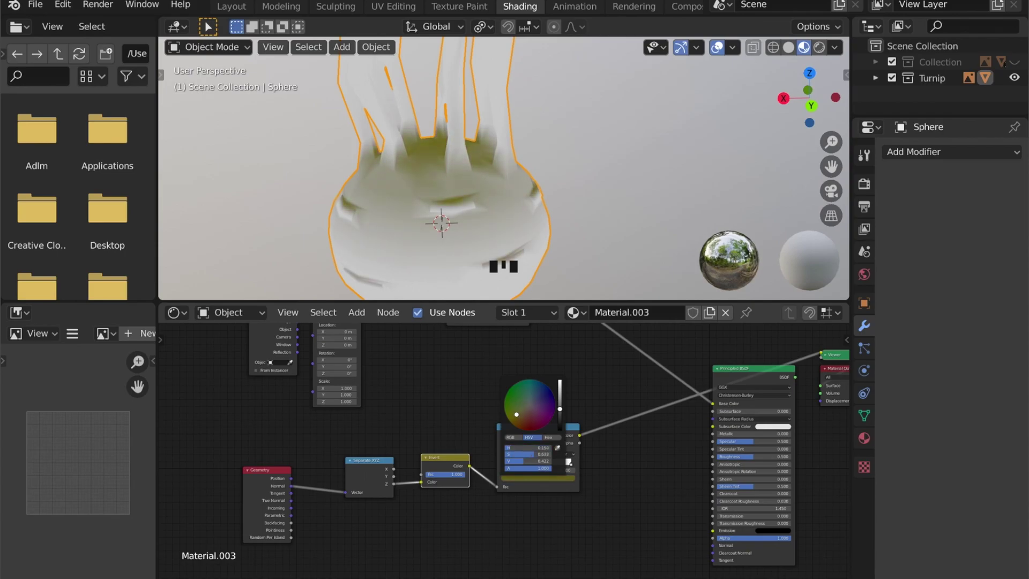
{"action": "scroll", "coordinate": [625, 414], "scroll_direction": "down", "scroll_amount": 3}
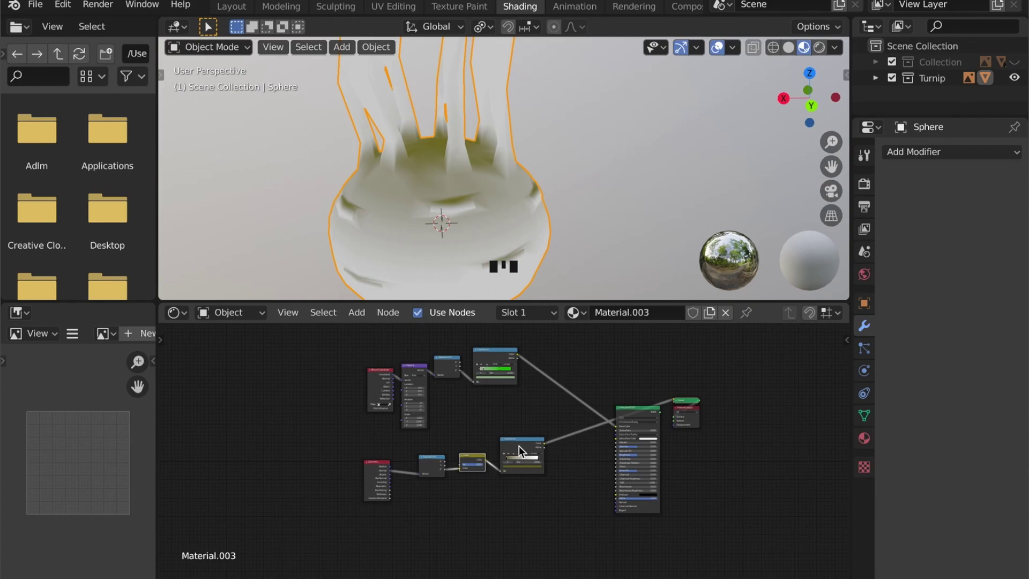
Move the four lower mask nodes further left
{"action": "left_click", "coordinate": [359, 450]}
{"action": "left_click_drag", "start_coordinate": [552, 487], "coordinate": [552, 488]}
{"action": "key", "text": "g"}
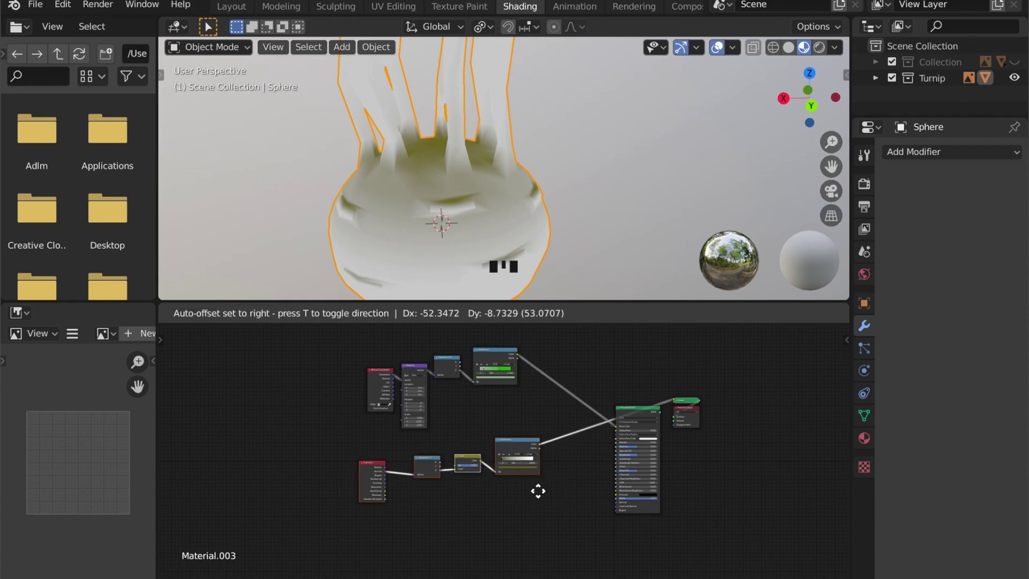
{"action": "left_click", "coordinate": [490, 497]}
Add a MixRGB node between the two ColorRamp branches
{"action": "key", "text": "shift+a"}
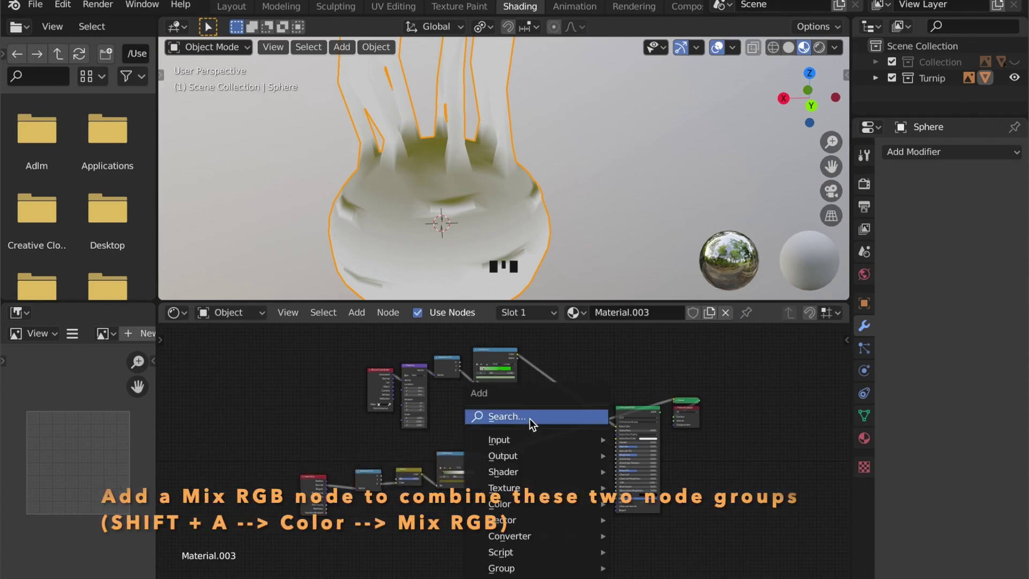
{"action": "left_click", "coordinate": [529, 419]}
{"action": "type", "text": "mi"}
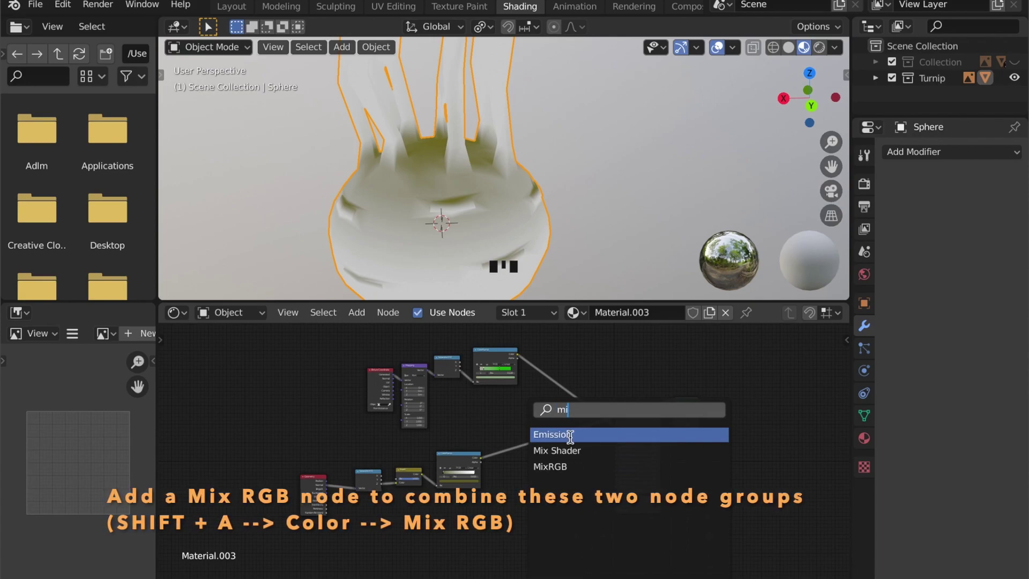
{"action": "left_click", "coordinate": [568, 466]}
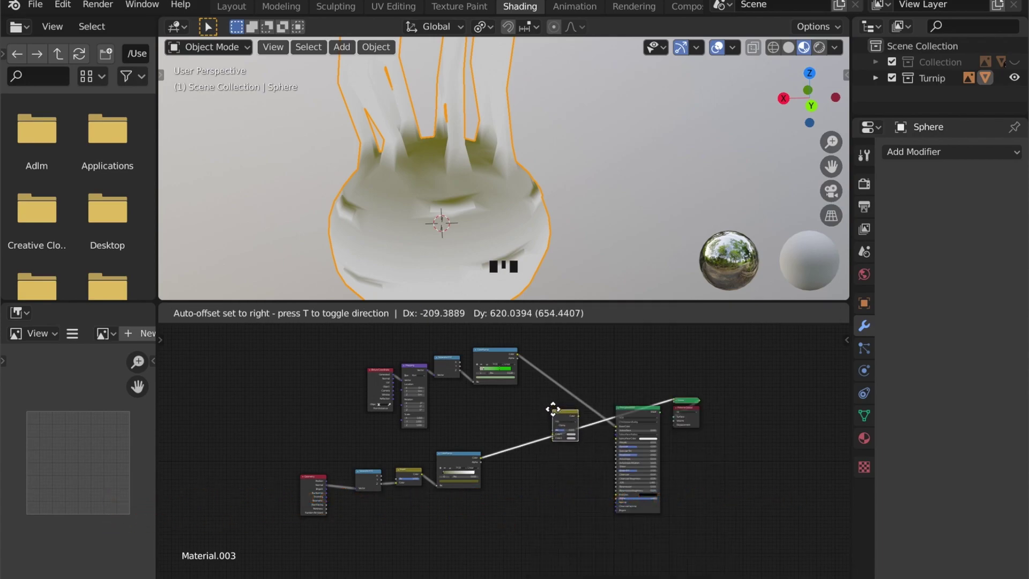
{"action": "left_click", "coordinate": [555, 408]}
{"action": "scroll", "coordinate": [557, 396], "scroll_direction": "up", "scroll_amount": 5}
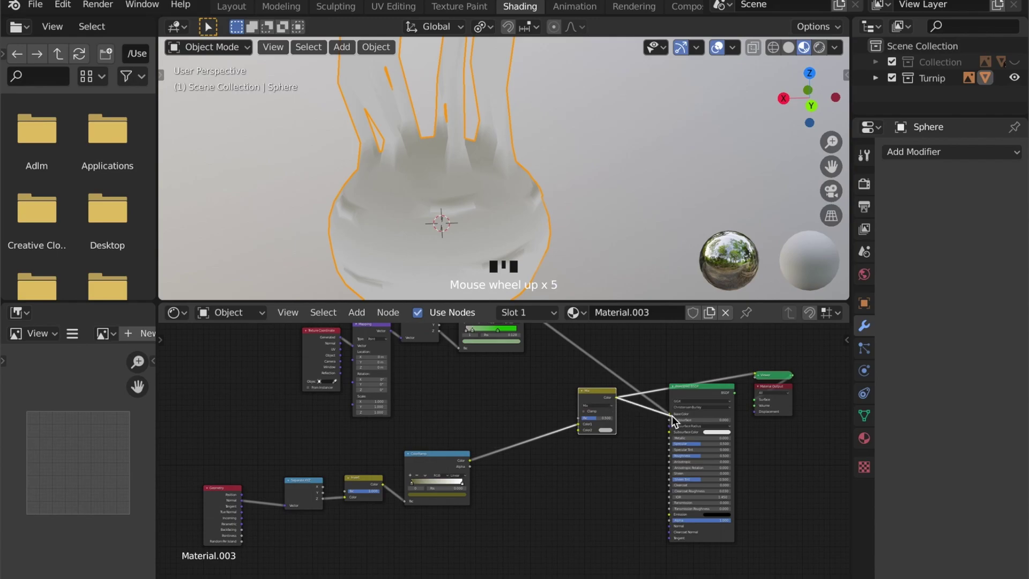
{"action": "scroll", "coordinate": [645, 402], "scroll_direction": "down", "scroll_amount": 3}
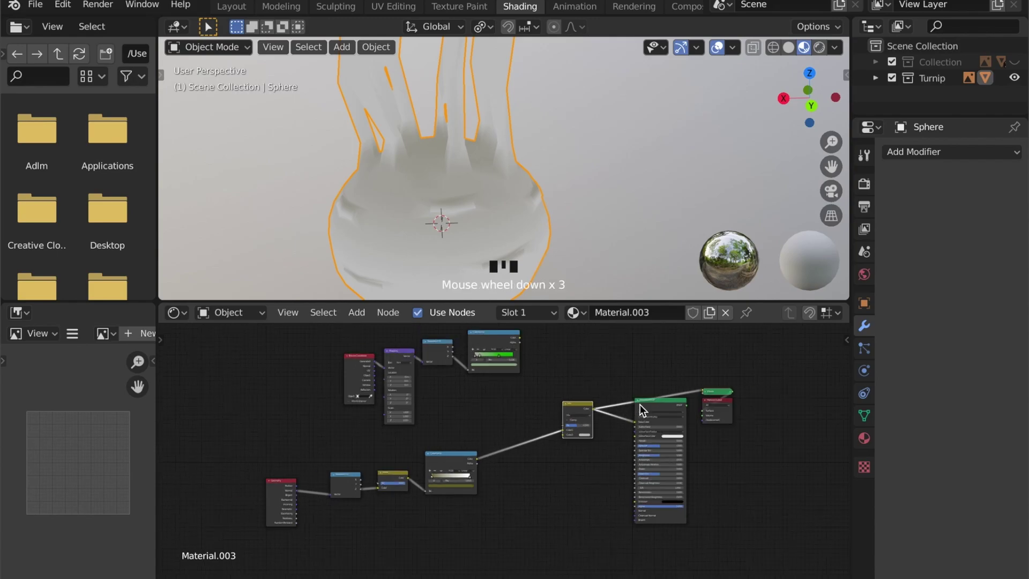
Route the Principled BSDF to the output and plug the green ramp into Mix Color1
{"action": "left_click", "coordinate": [645, 401], "text": "ctrl+shift"}
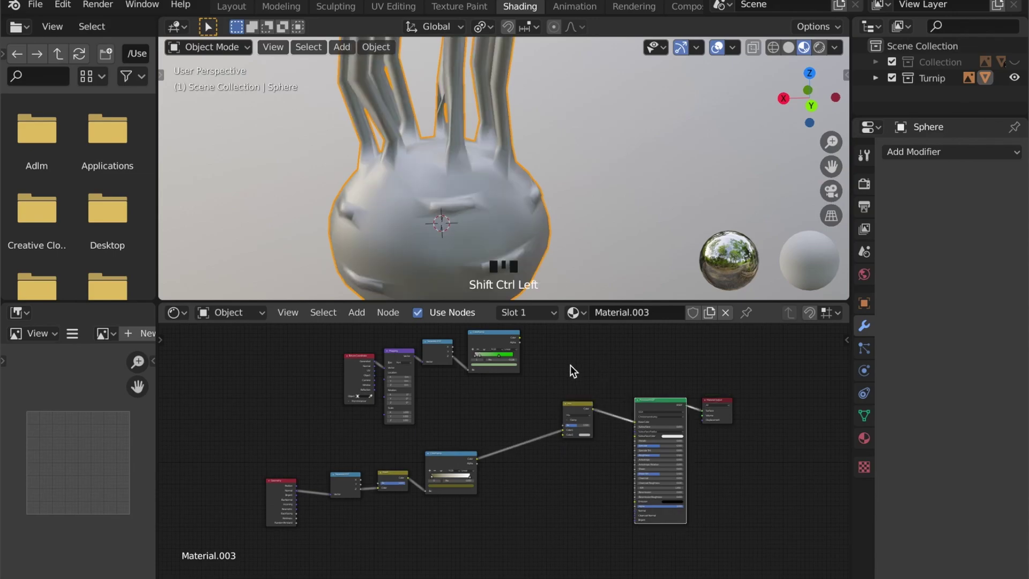
{"action": "left_click_drag", "start_coordinate": [520, 339], "coordinate": [531, 352]}
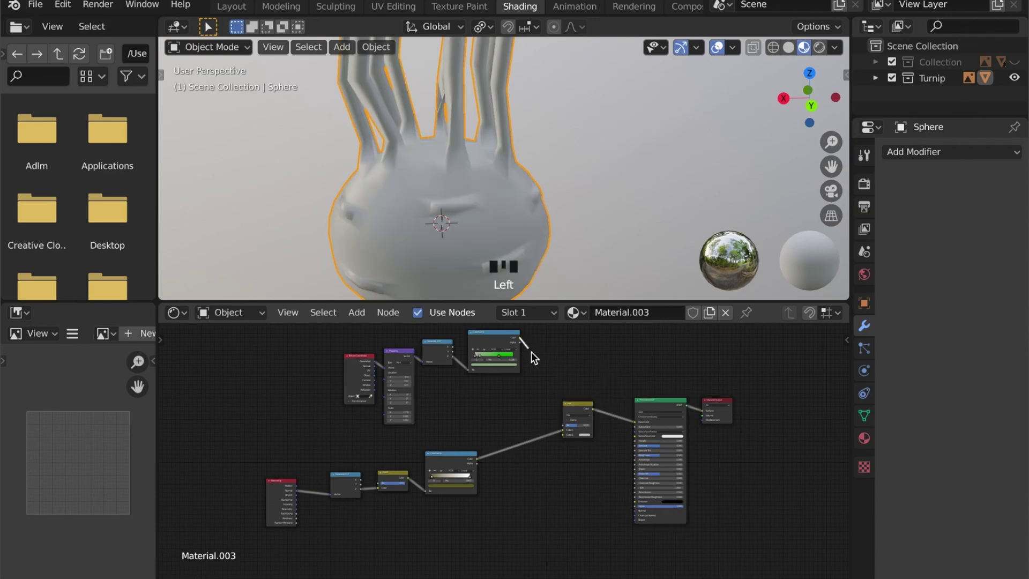
{"action": "left_click_drag", "start_coordinate": [555, 430], "coordinate": [560, 434]}
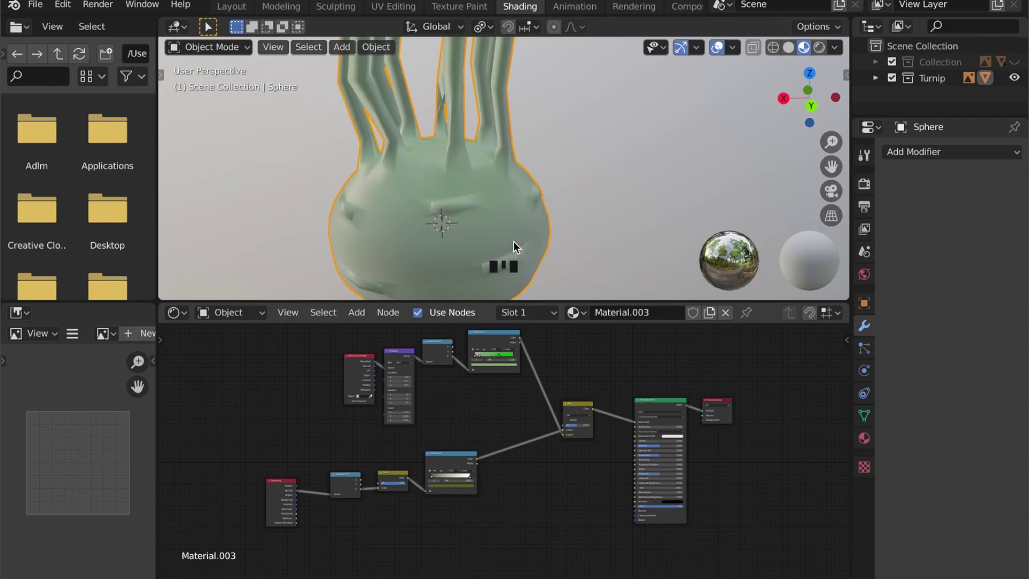
{"action": "scroll", "coordinate": [510, 237], "scroll_direction": "down", "scroll_amount": 2}
{"action": "middle_click_drag", "start_coordinate": [506, 234], "coordinate": [486, 135]}
{"action": "scroll", "coordinate": [563, 219], "scroll_direction": "up", "scroll_amount": 3}
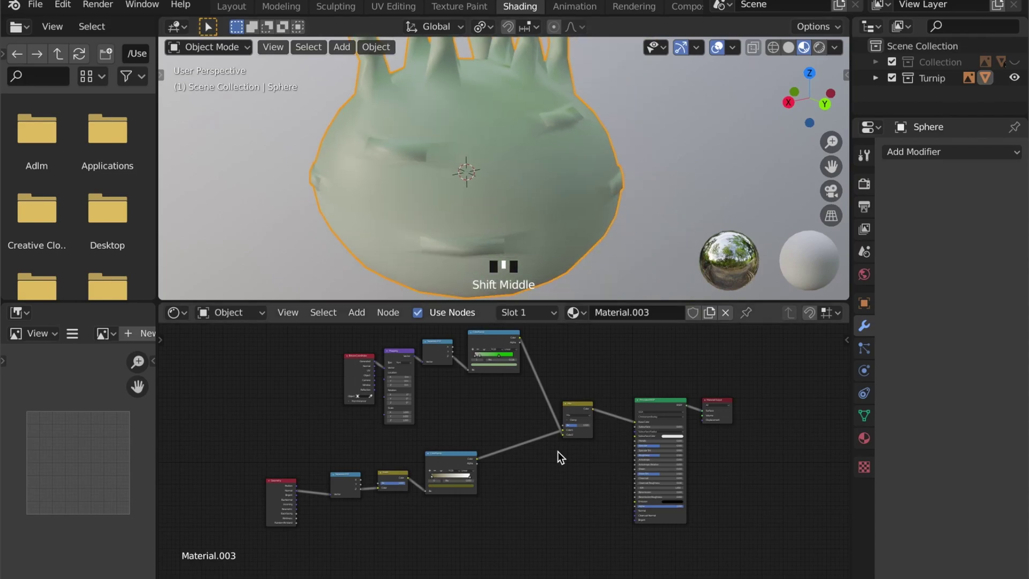
{"action": "scroll", "coordinate": [584, 452], "scroll_direction": "up", "scroll_amount": 7}
Move the lower ramp link to Color2 and darken its colour value to 0.247
{"action": "middle_click_drag", "start_coordinate": [573, 447], "coordinate": [559, 460]}
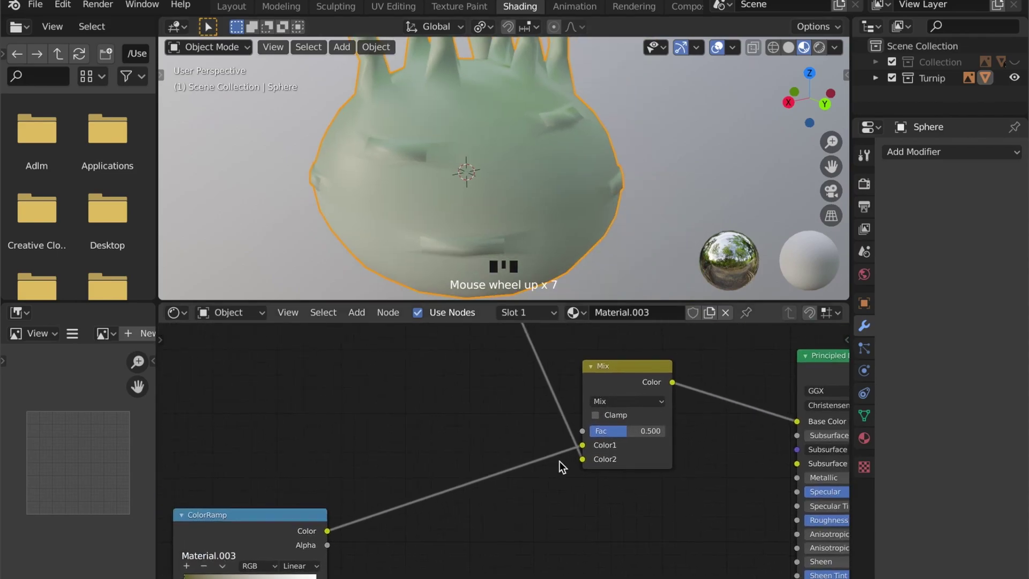
{"action": "left_click_drag", "start_coordinate": [584, 446], "coordinate": [581, 459]}
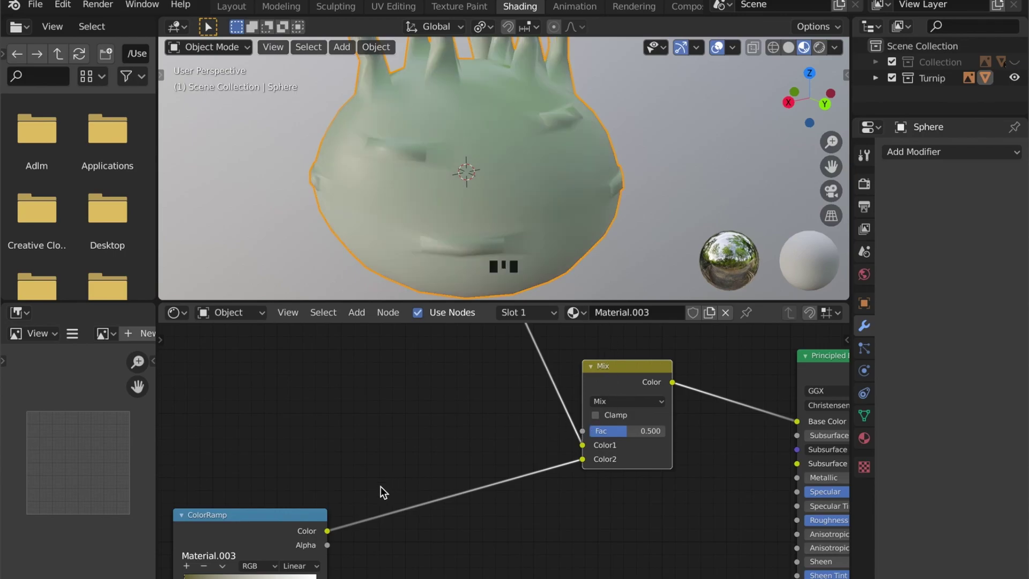
{"action": "middle_click_drag", "start_coordinate": [356, 493], "coordinate": [428, 431], "text": "shift"}
{"action": "left_click", "coordinate": [329, 549]}
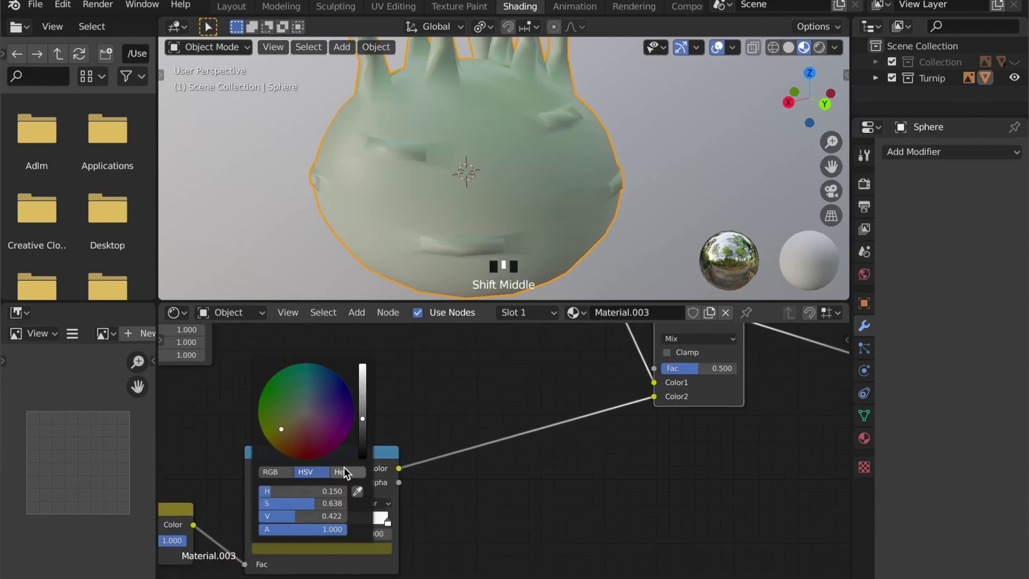
{"action": "left_click_drag", "start_coordinate": [362, 417], "coordinate": [362, 444]}
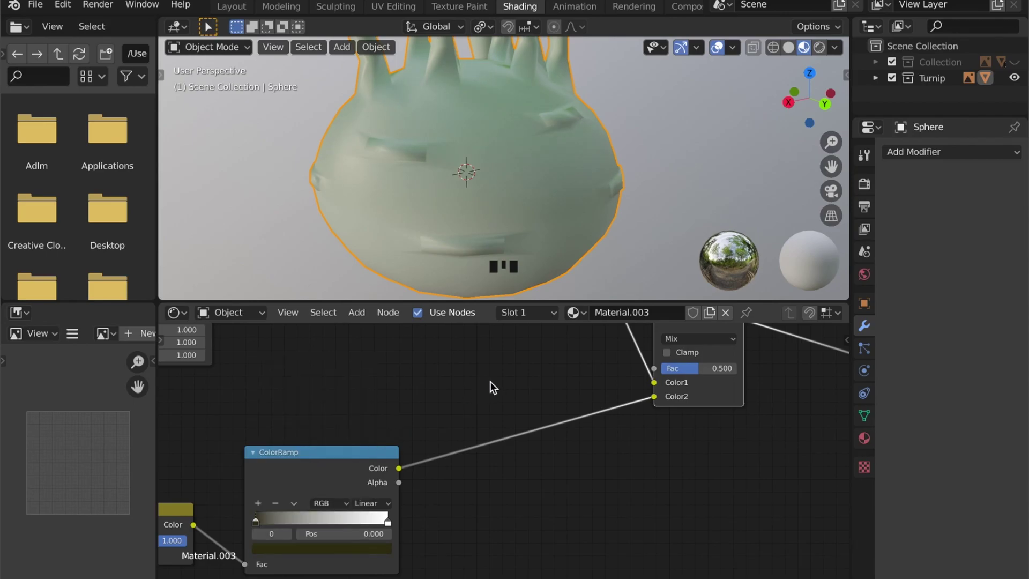
Raise the Mix factor to 0.762 and preview the Principled BSDF result
{"action": "middle_click_drag", "start_coordinate": [489, 386], "coordinate": [420, 453], "text": "shift"}
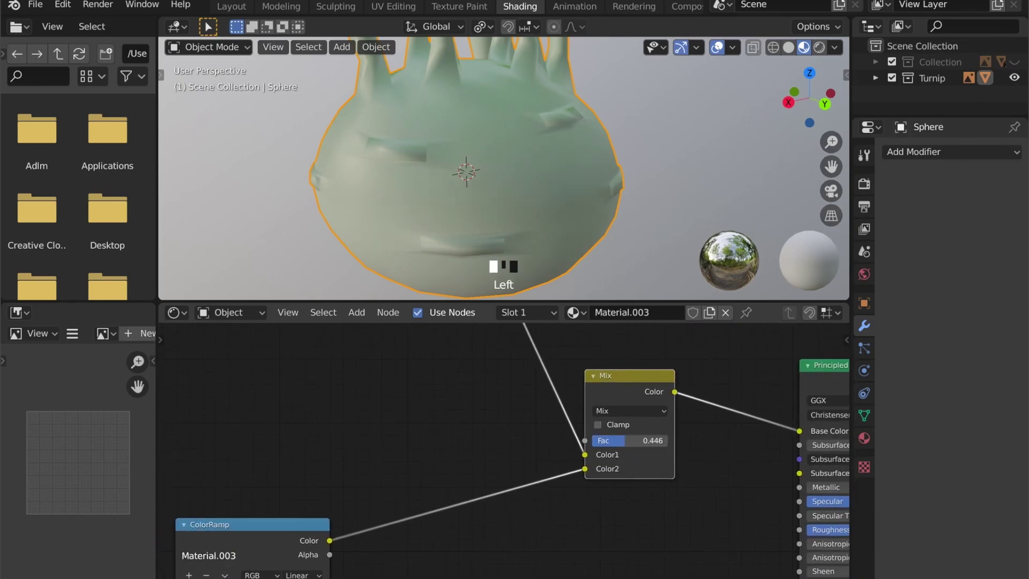
{"action": "left_click_drag", "start_coordinate": [613, 440], "coordinate": [651, 440]}
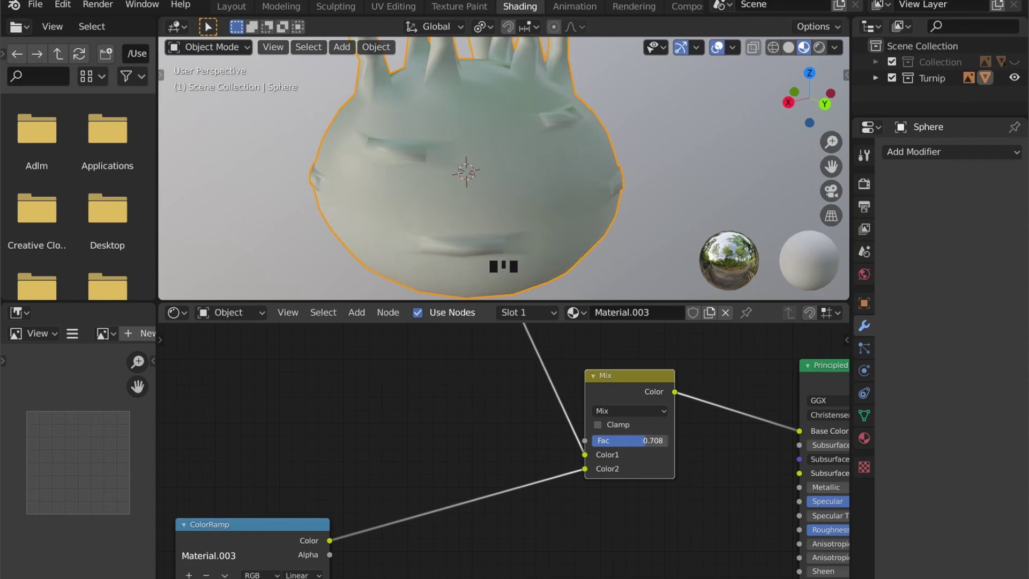
{"action": "scroll", "coordinate": [740, 388], "scroll_direction": "down", "scroll_amount": 2}
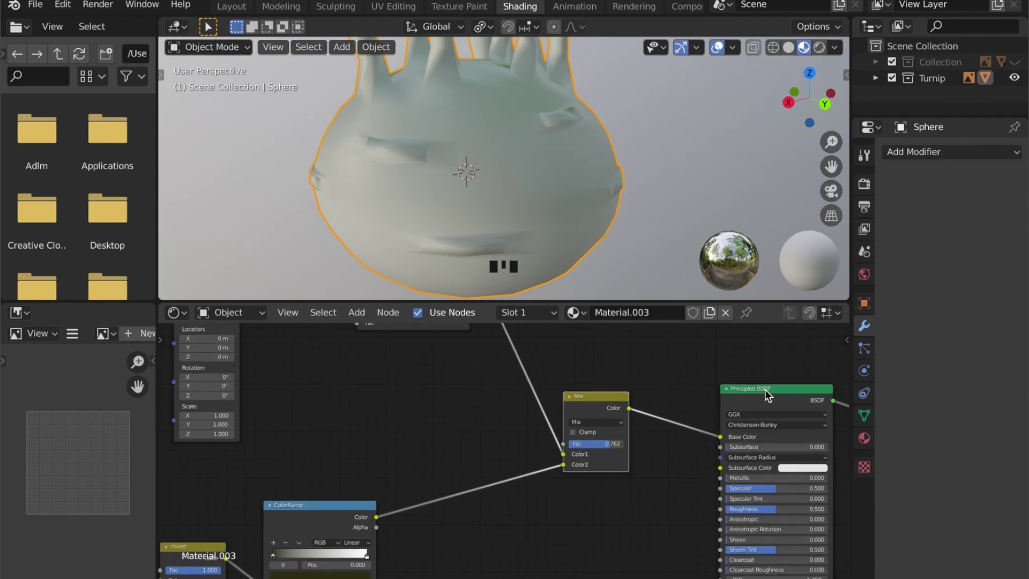
{"action": "left_click", "coordinate": [764, 390], "text": "ctrl+shift"}
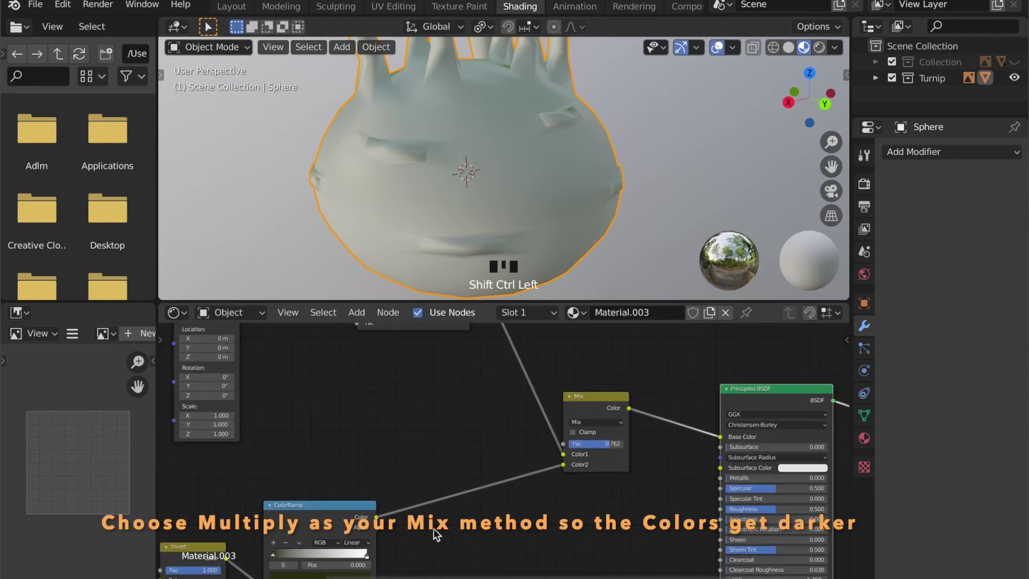
Switch the Mix node to Multiply at factor 0.492, then reopen the ramp colour picker
{"action": "left_click", "coordinate": [587, 420]}
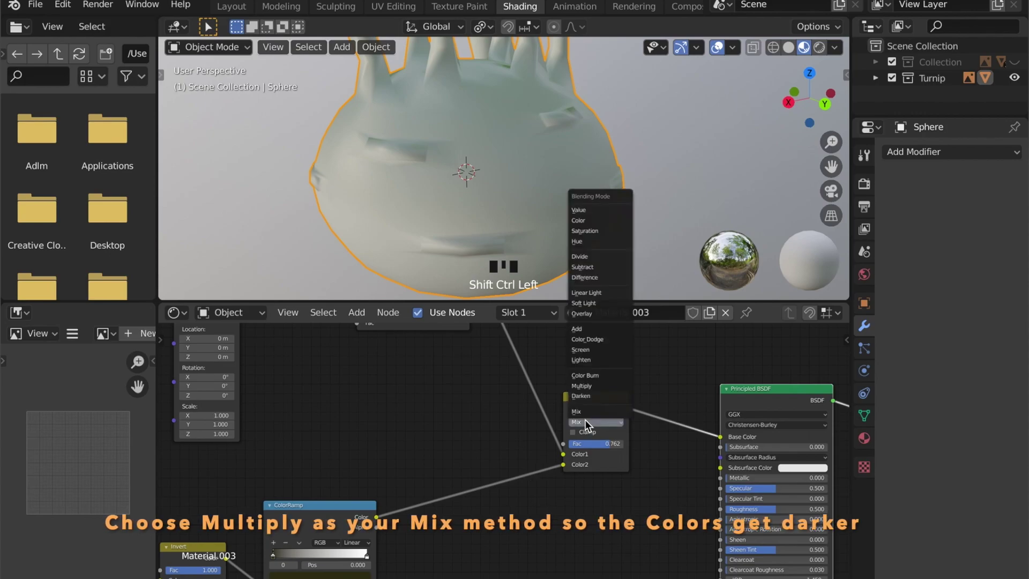
{"action": "left_click", "coordinate": [591, 384]}
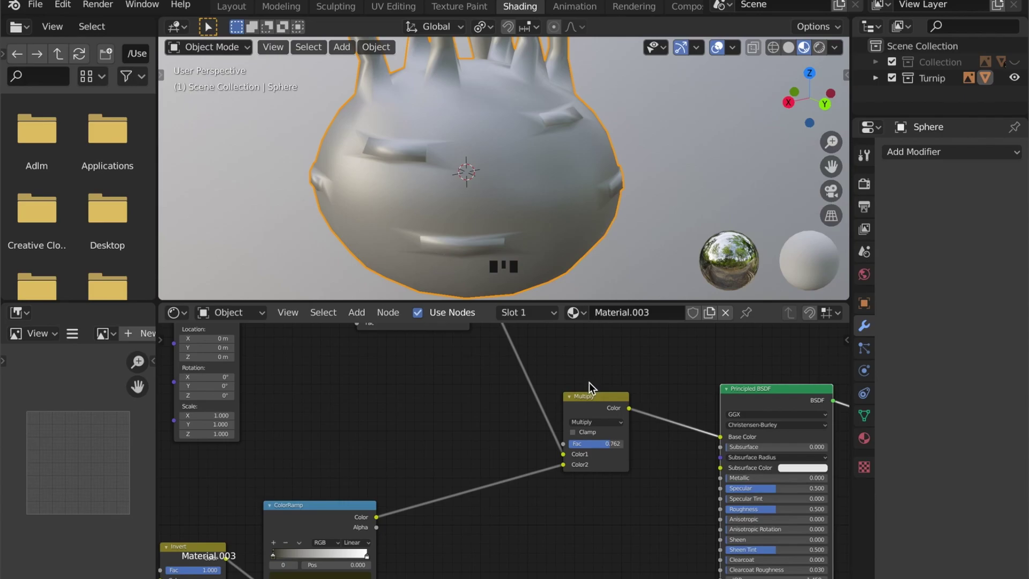
{"action": "mouse_move", "coordinate": [589, 442]}
{"action": "left_mouse_down"}
{"action": "mouse_move", "coordinate": [547, 443]}
{"action": "mouse_move", "coordinate": [568, 442]}
{"action": "left_mouse_up"}
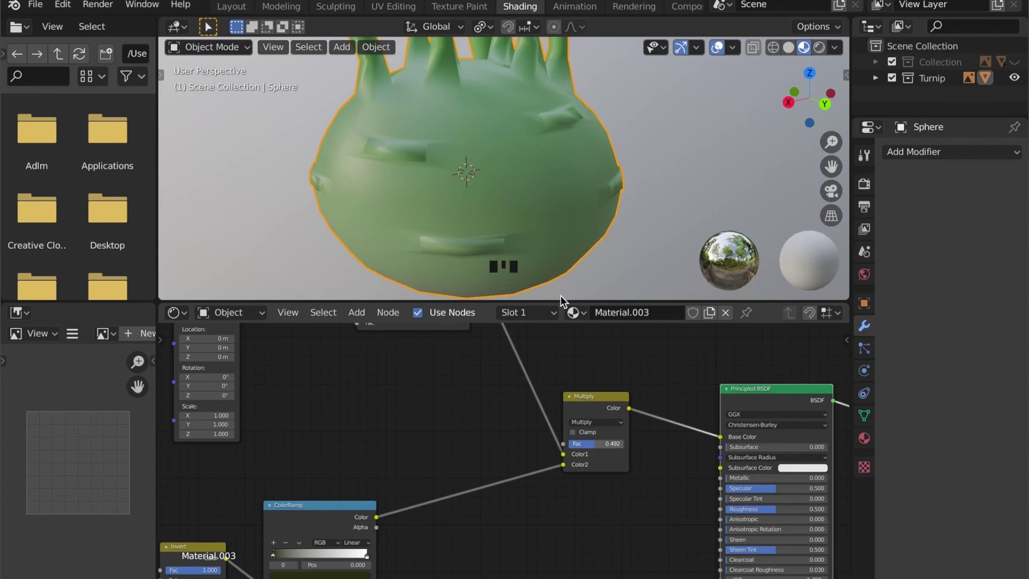
{"action": "scroll", "coordinate": [474, 179], "scroll_direction": "down", "scroll_amount": 8}
{"action": "middle_click_drag", "start_coordinate": [435, 175], "coordinate": [449, 241]}
{"action": "left_click_drag", "start_coordinate": [307, 504], "coordinate": [360, 472]}
{"action": "left_click", "coordinate": [314, 537]}
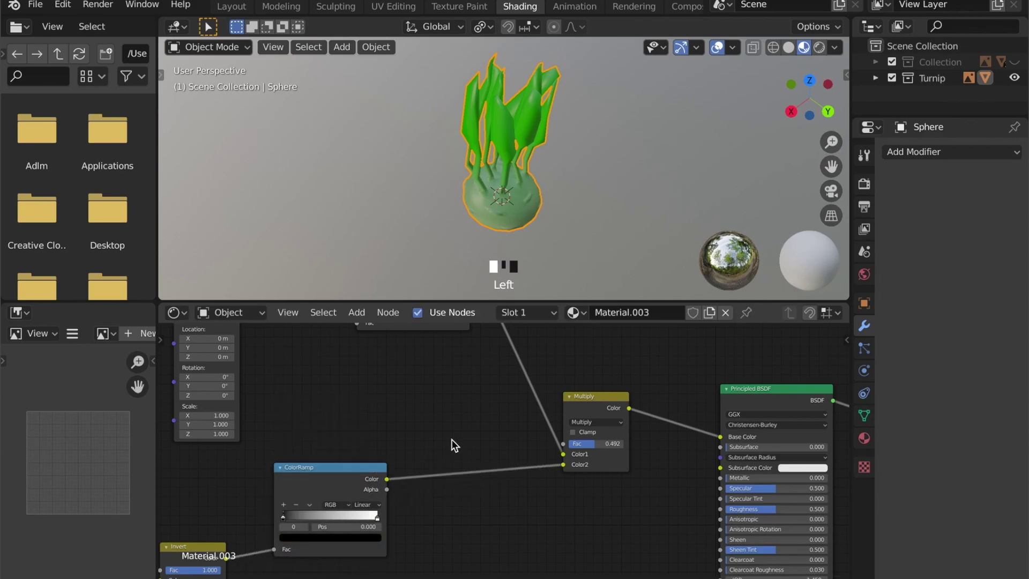
Raise the Multiply node's Fac to 0.992 and check the darker kohlrabi in the viewport
{"action": "scroll", "coordinate": [554, 238], "scroll_direction": "up", "scroll_amount": 4}
{"action": "scroll", "coordinate": [554, 238], "scroll_direction": "up", "scroll_amount": 1}
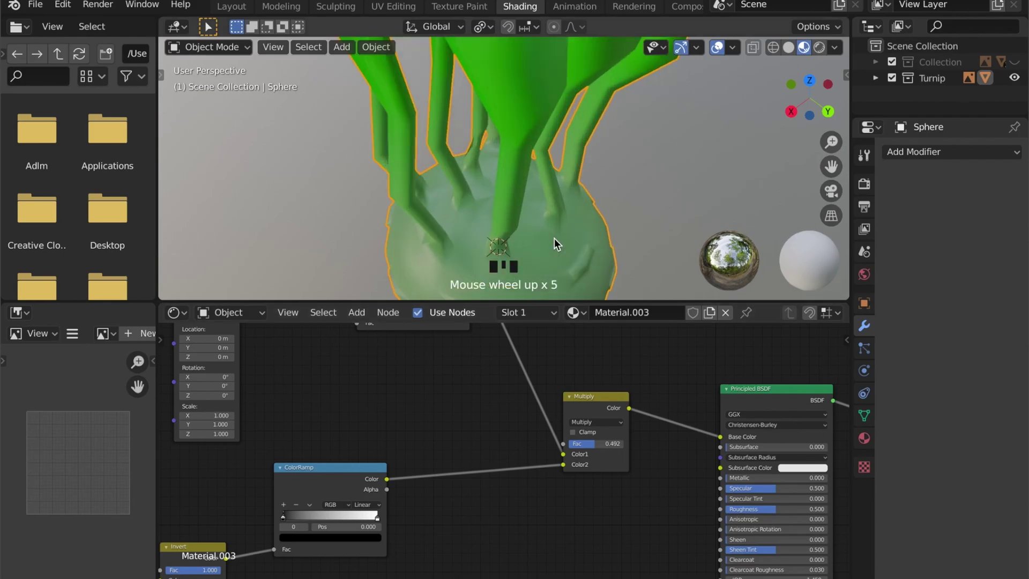
{"action": "middle_click_drag", "start_coordinate": [554, 238], "coordinate": [536, 225], "text": "shift"}
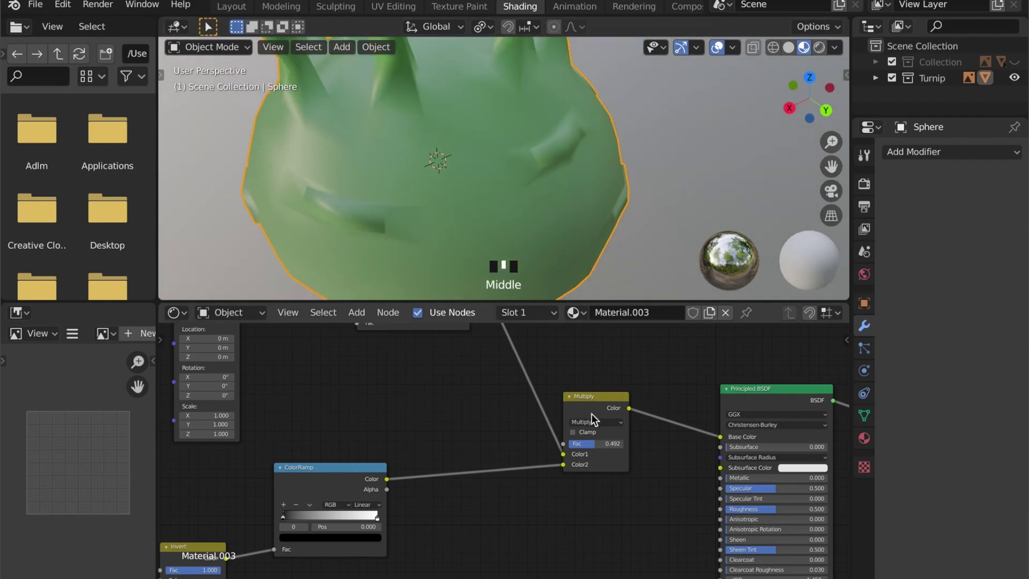
{"action": "left_click_drag", "start_coordinate": [588, 443], "coordinate": [622, 443]}
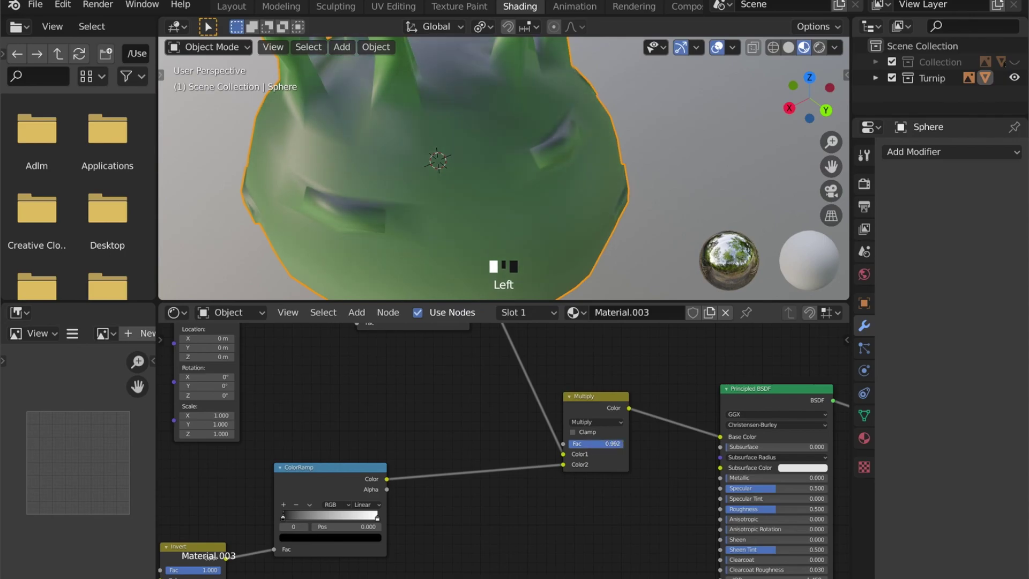
{"action": "scroll", "coordinate": [599, 191], "scroll_direction": "down", "scroll_amount": 4}
{"action": "middle_click_drag", "start_coordinate": [591, 198], "coordinate": [650, 214]}
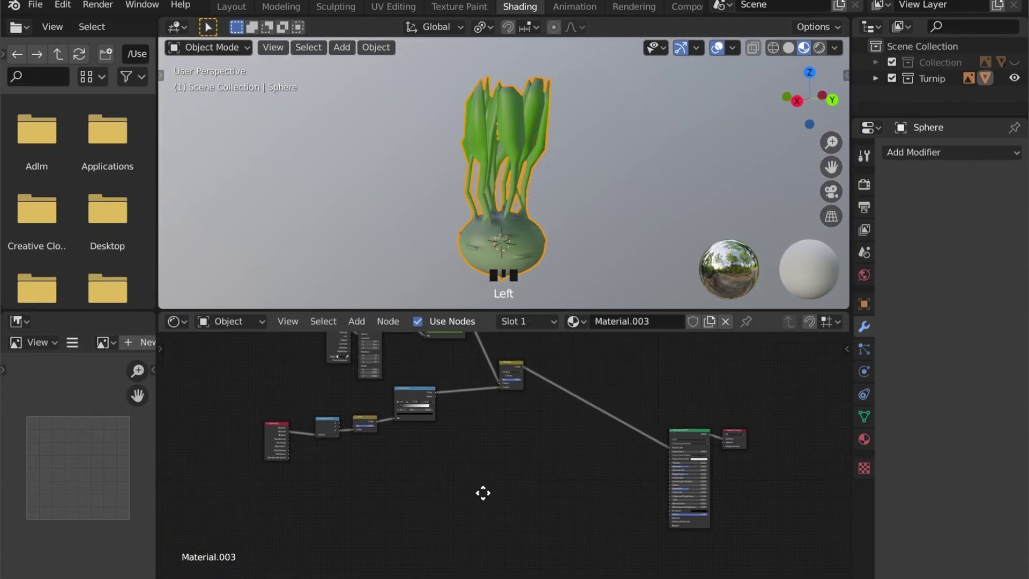
{"action": "scroll", "coordinate": [483, 491], "scroll_direction": "up", "scroll_amount": 2}
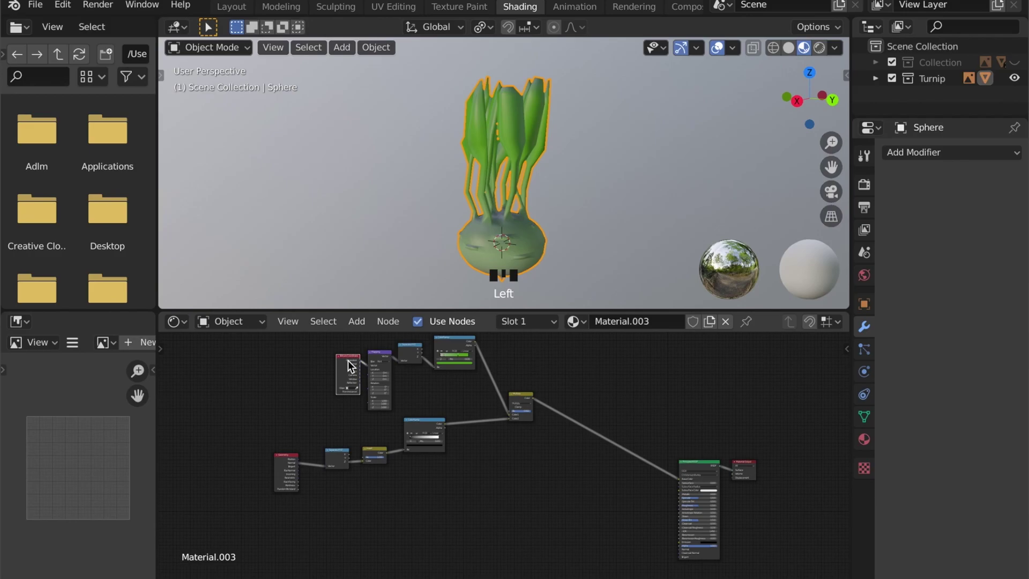
Duplicate the Texture Coordinate and Separate XYZ nodes and place the copies
{"action": "key", "text": "shift+d"}
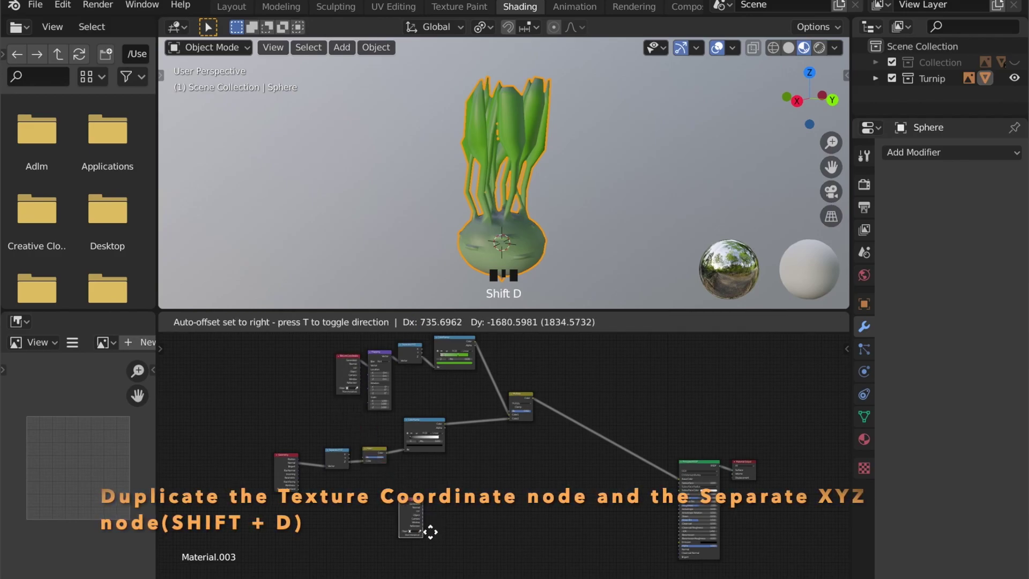
{"action": "left_click", "coordinate": [430, 531]}
{"action": "left_click", "coordinate": [332, 453]}
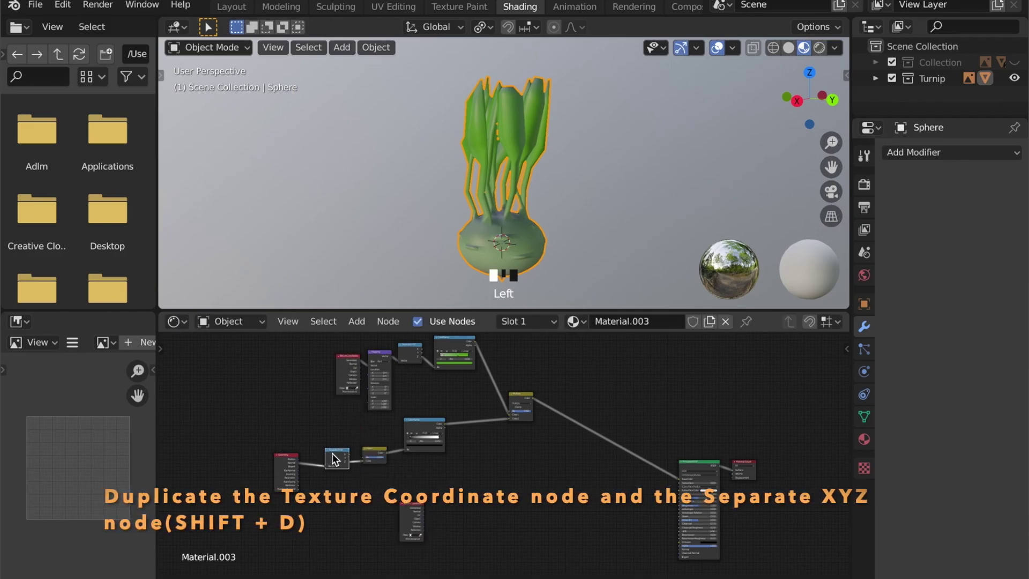
{"action": "key", "text": "shift+d"}
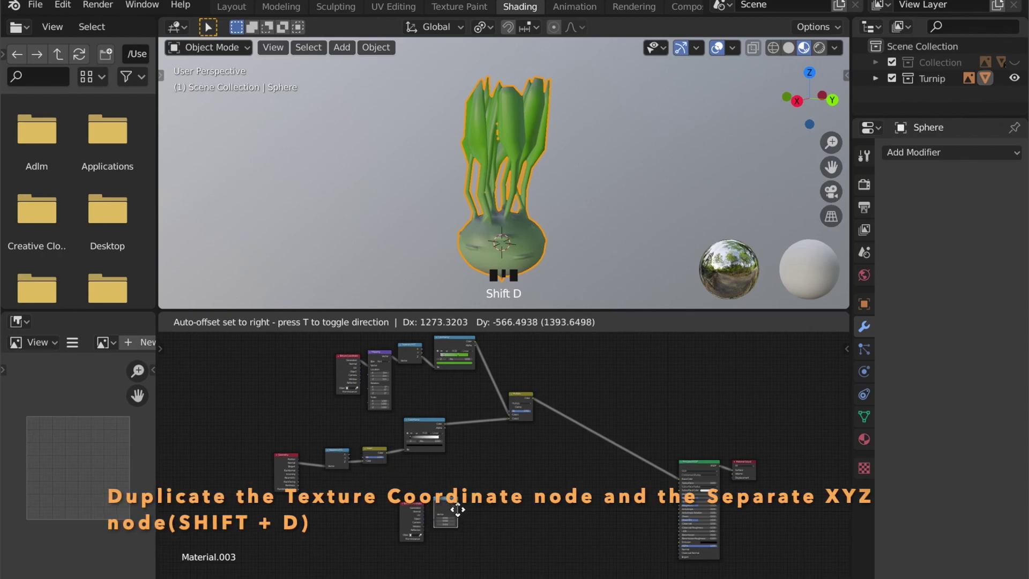
{"action": "left_click", "coordinate": [443, 512]}
{"action": "scroll", "coordinate": [443, 513], "scroll_direction": "up", "scroll_amount": 5}
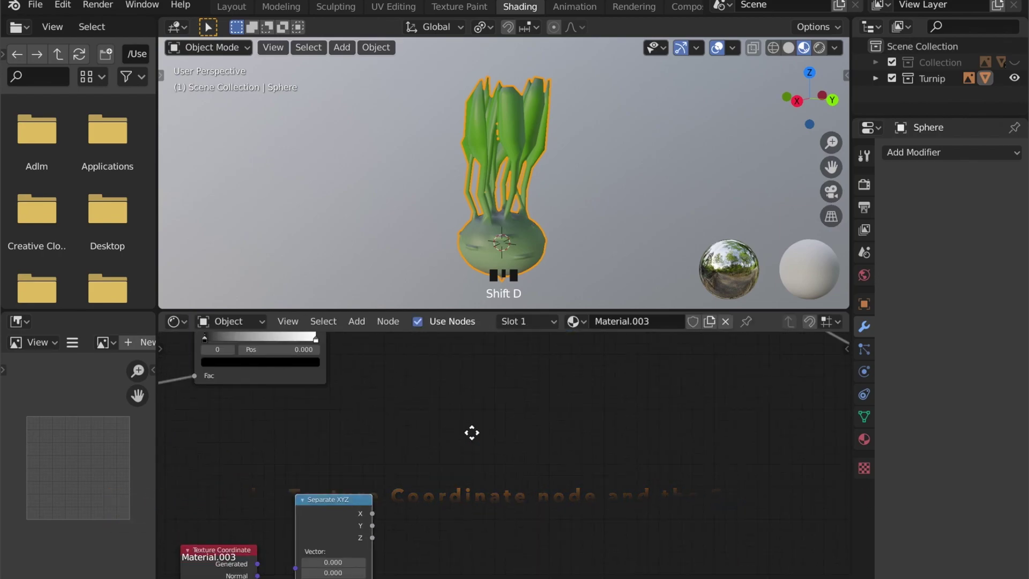
Link the new Texture Coordinate's Generated output into the duplicated Separate XYZ's Vector input
{"action": "middle_click_drag", "start_coordinate": [472, 433], "coordinate": [458, 425]}
{"action": "left_click_drag", "start_coordinate": [330, 481], "coordinate": [378, 473]}
{"action": "left_click_drag", "start_coordinate": [404, 417], "coordinate": [396, 428]}
{"action": "scroll", "coordinate": [611, 504], "scroll_direction": "down", "scroll_amount": 2}
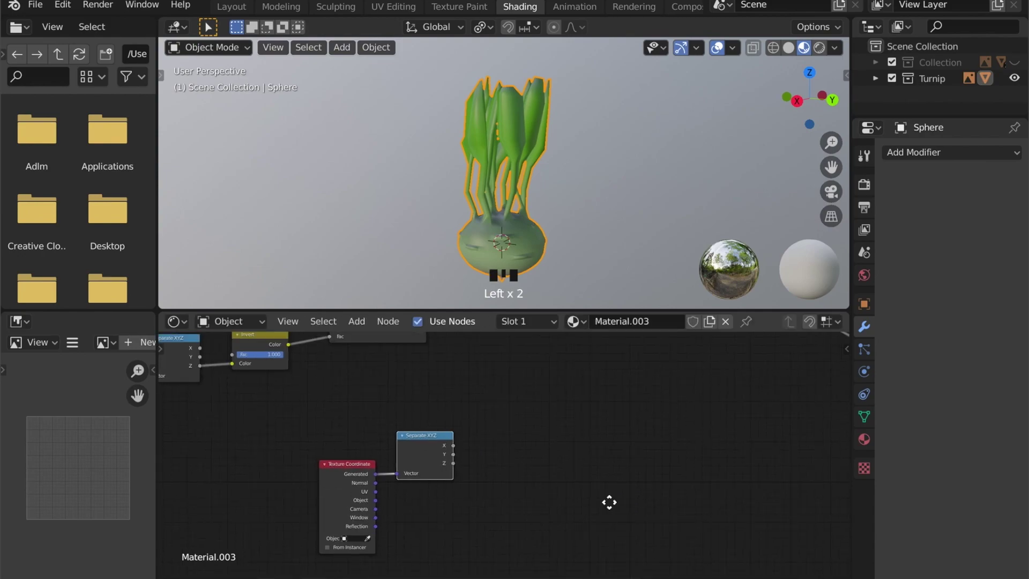
{"action": "scroll", "coordinate": [413, 494], "scroll_direction": "right", "scroll_amount": 5}
{"action": "scroll", "coordinate": [439, 491], "scroll_direction": "down", "scroll_amount": 1}
{"action": "scroll", "coordinate": [440, 491], "scroll_direction": "down", "scroll_amount": 1}
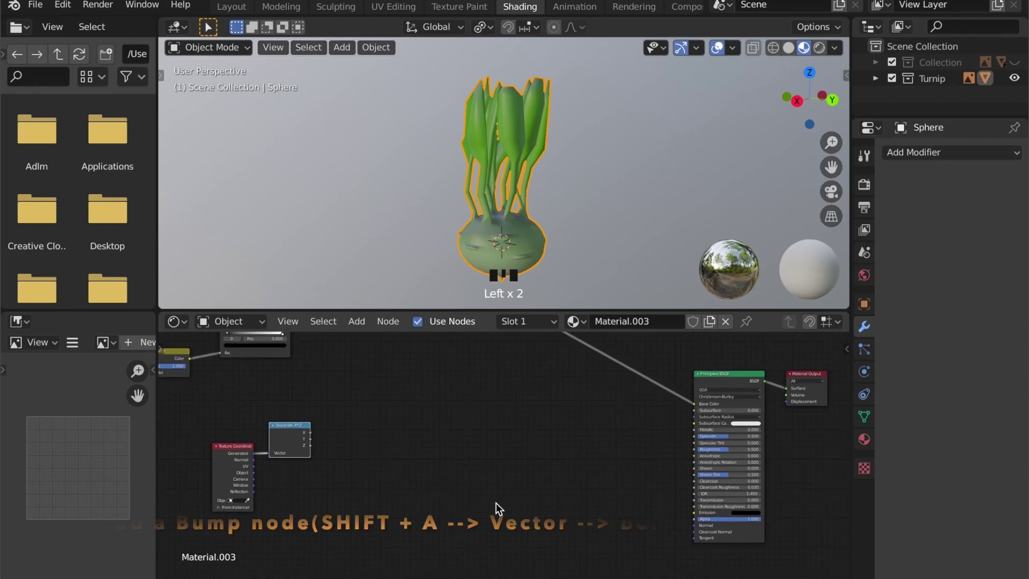
{"action": "key", "text": "shift+a"}
Add a Bump node below the Principled BSDF and plug its Normal into the shader's Normal
{"action": "left_click", "coordinate": [480, 422]}
{"action": "type", "text": "bump"}
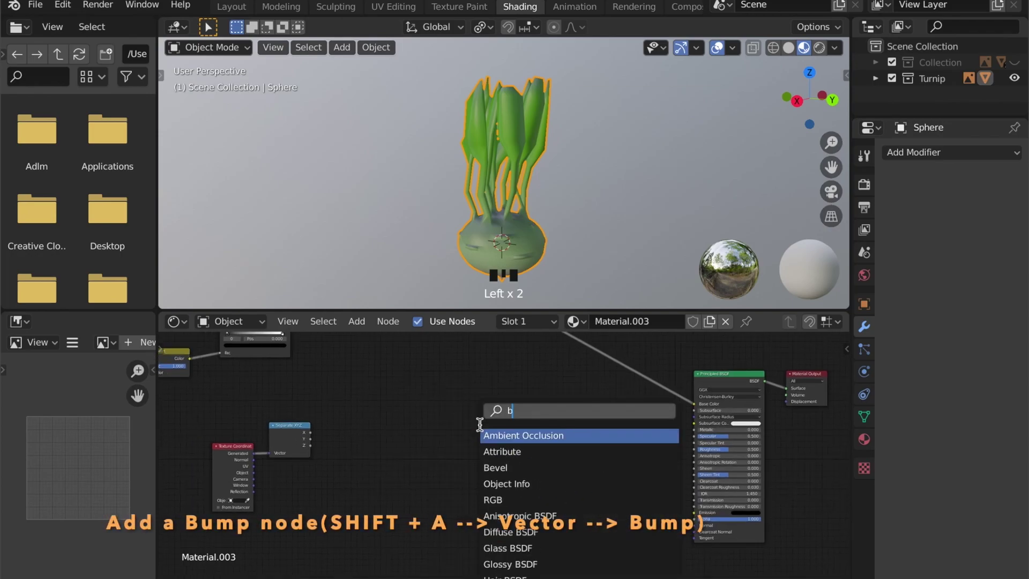
{"action": "key", "text": "Return"}
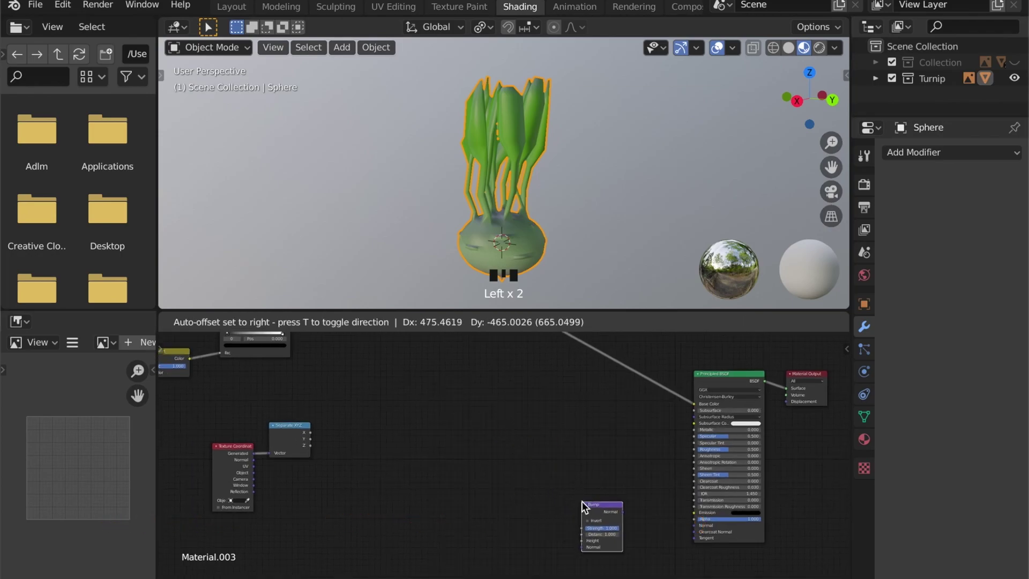
{"action": "left_click", "coordinate": [581, 500]}
{"action": "mouse_move", "coordinate": [623, 511]}
{"action": "left_mouse_down"}
{"action": "mouse_move", "coordinate": [670, 529]}
{"action": "mouse_move", "coordinate": [696, 525]}
{"action": "left_mouse_up"}
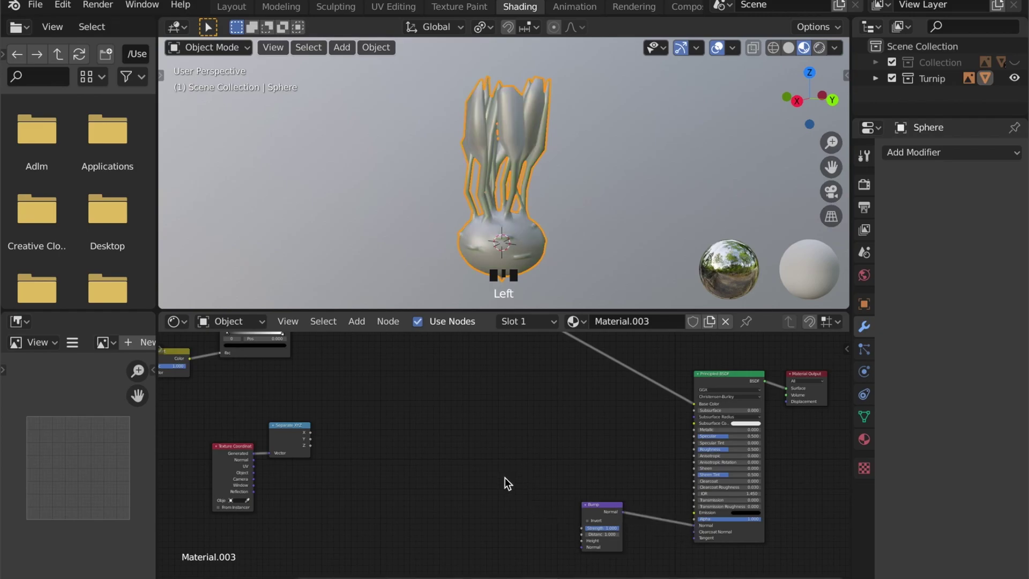
{"action": "key", "text": "shift+a"}
Add a Noise Texture beside the Bump node and feed its Color into the Bump Height
{"action": "left_click", "coordinate": [483, 419]}
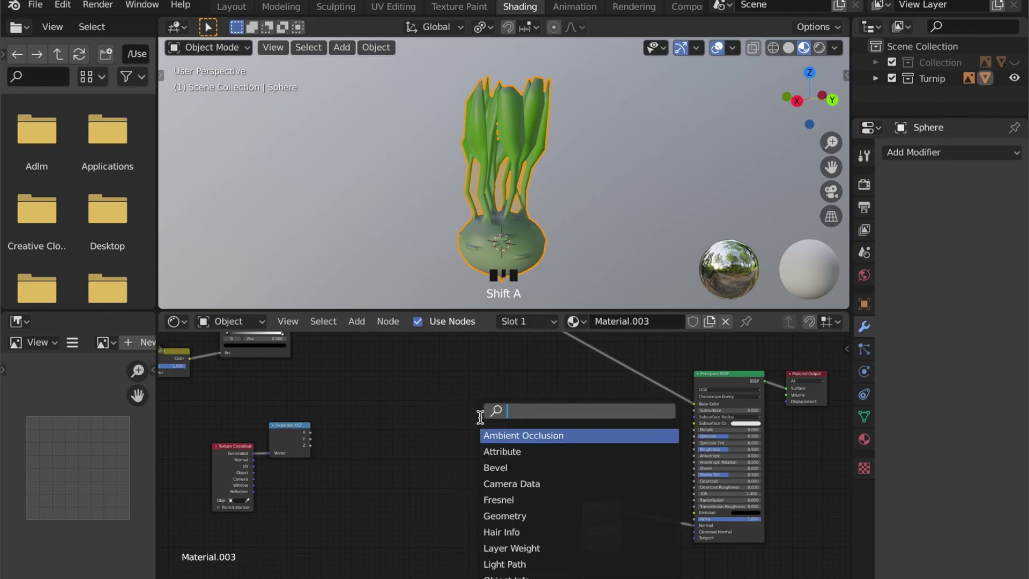
{"action": "type", "text": "noi"}
{"action": "left_click", "coordinate": [524, 435]}
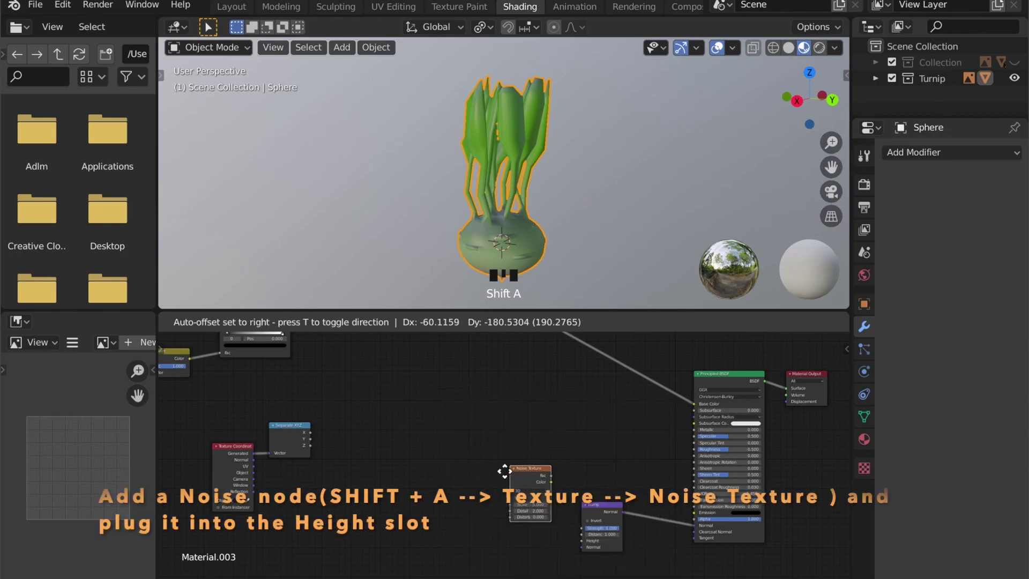
{"action": "left_click", "coordinate": [489, 513]}
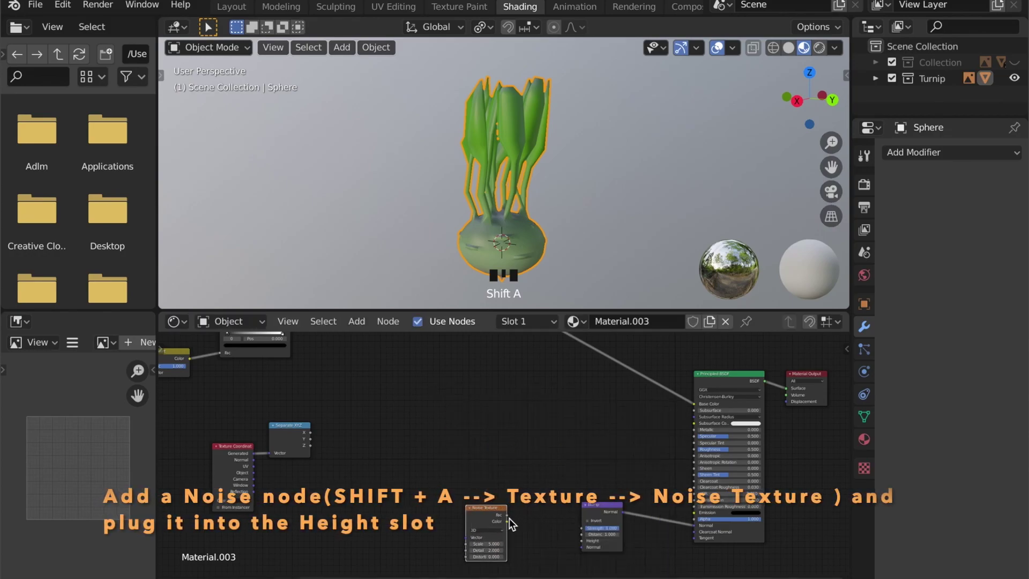
{"action": "left_click_drag", "start_coordinate": [507, 523], "coordinate": [581, 540]}
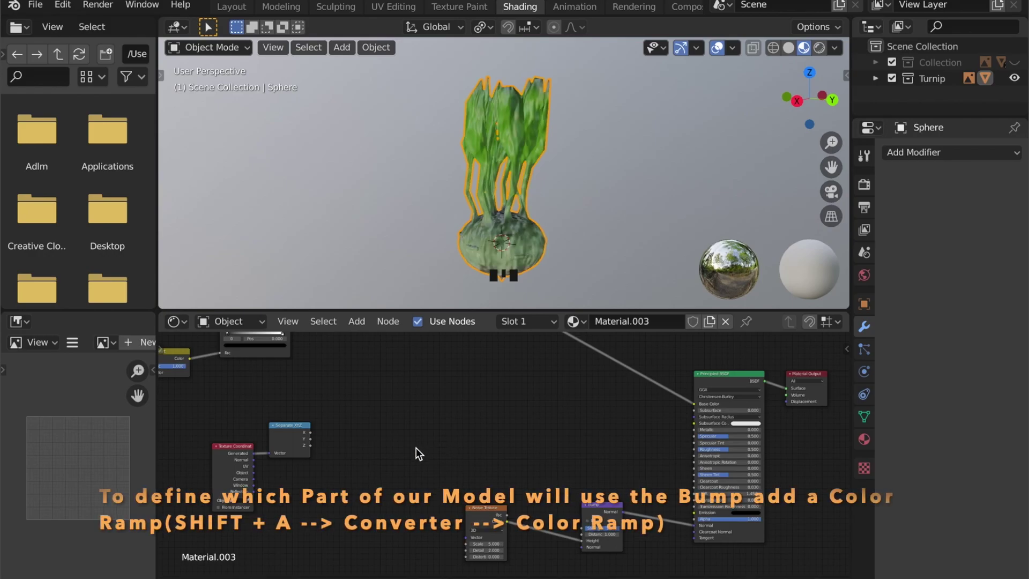
Add a ColorRamp near the duplicated Separate XYZ and feed its Fac from the Z output
{"action": "key", "text": "shift+a"}
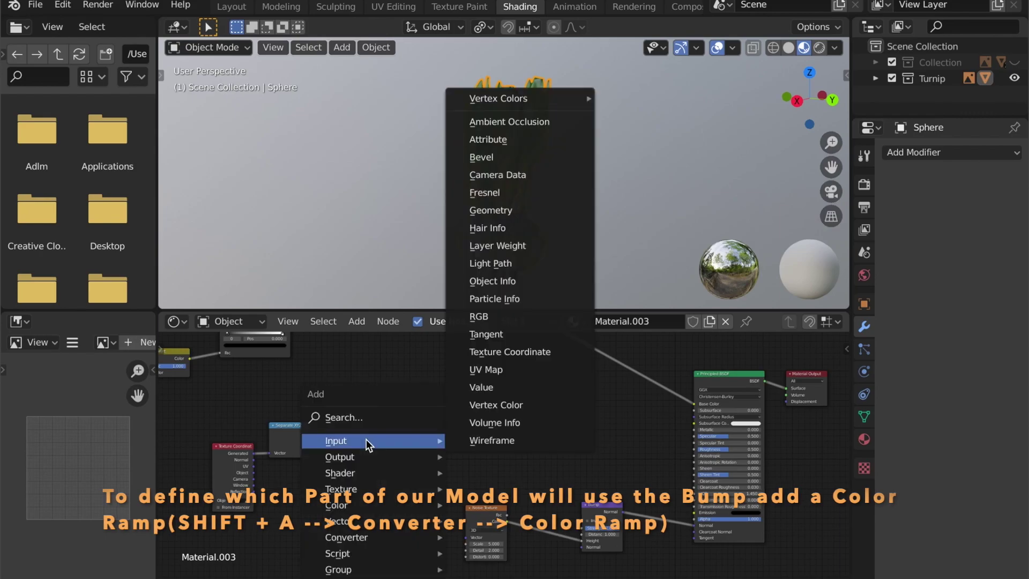
{"action": "left_click", "coordinate": [361, 423]}
{"action": "type", "text": "ram"}
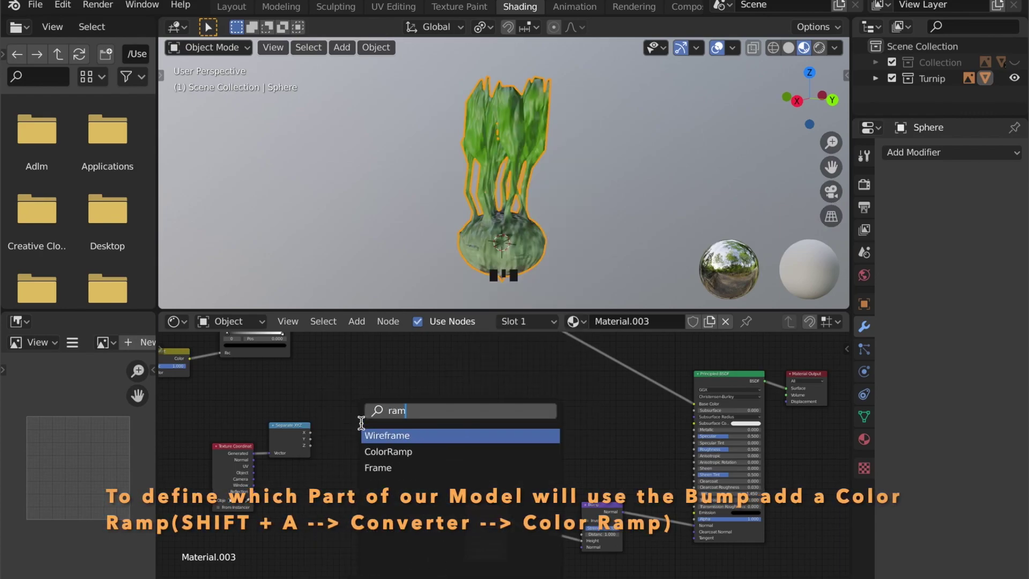
{"action": "left_click", "coordinate": [403, 452]}
{"action": "left_click", "coordinate": [340, 396]}
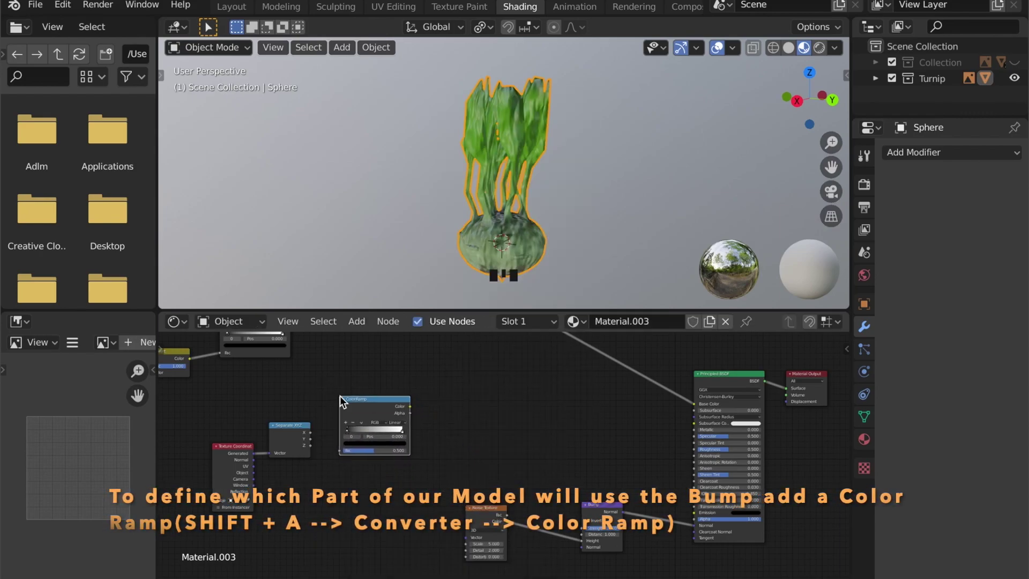
{"action": "left_click_drag", "start_coordinate": [311, 446], "coordinate": [342, 452]}
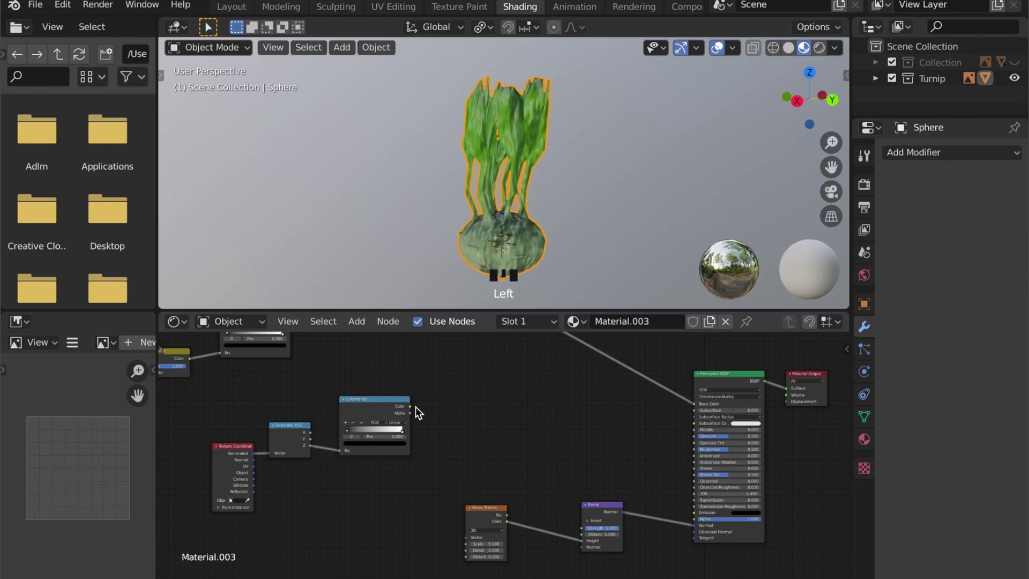
Insert a MixRGB node on the Noise-to-Bump link and use the ColorRamp's Color as its Fac
{"action": "key", "text": "shift+a"}
{"action": "left_click", "coordinate": [477, 421]}
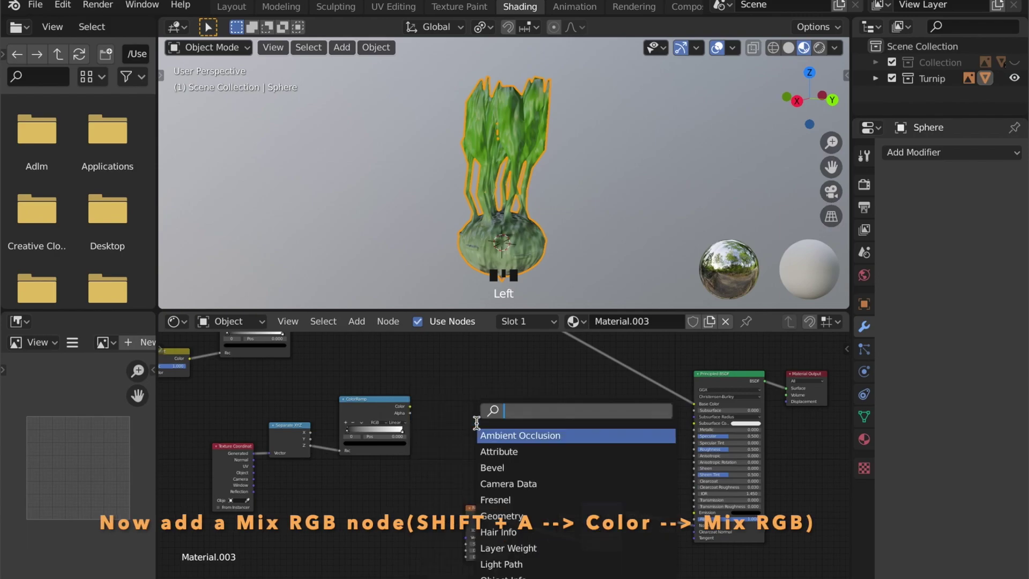
{"action": "type", "text": "mix"}
{"action": "key", "text": "Down"}
{"action": "key", "text": "Down"}
{"action": "key", "text": "Return"}
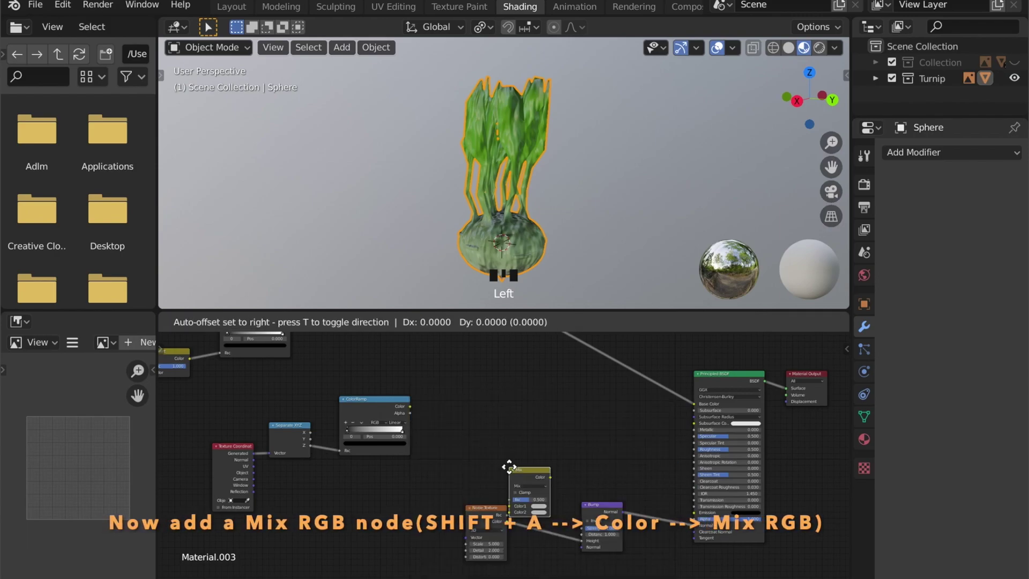
{"action": "left_click", "coordinate": [530, 478]}
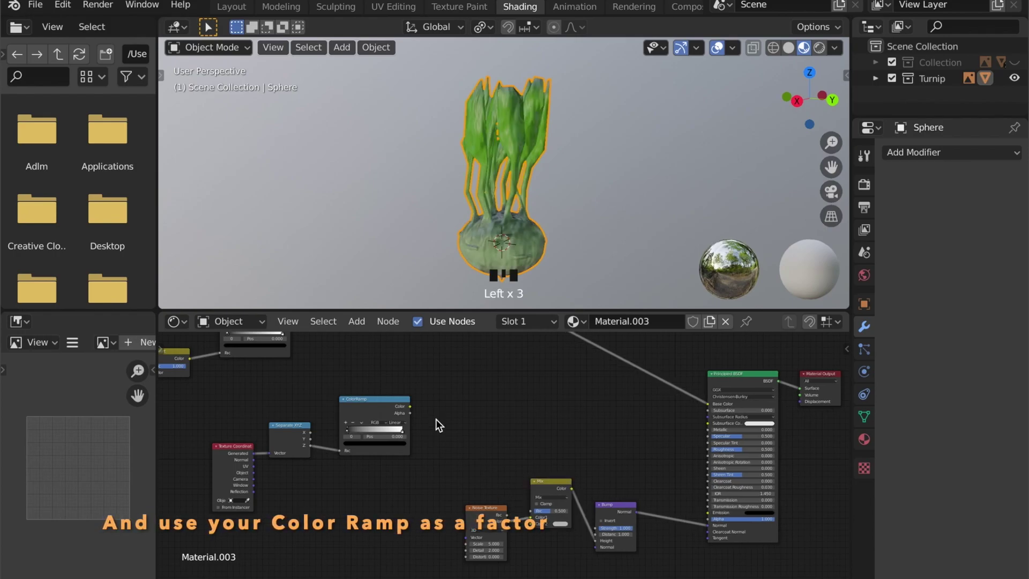
{"action": "left_click_drag", "start_coordinate": [410, 407], "coordinate": [530, 511]}
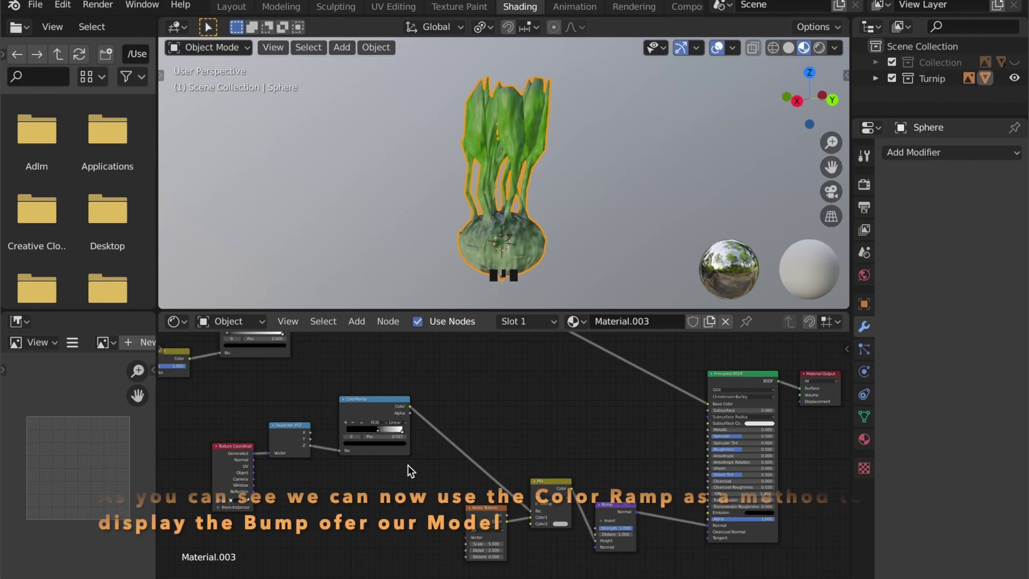
Slide the ColorRamp's white stop left to invert the mask so bumps appear only on the leaves
{"action": "left_click", "coordinate": [397, 431]}
{"action": "mouse_move", "coordinate": [395, 431]}
{"action": "left_mouse_down"}
{"action": "mouse_move", "coordinate": [356, 434]}
{"action": "mouse_move", "coordinate": [384, 432]}
{"action": "left_mouse_up"}
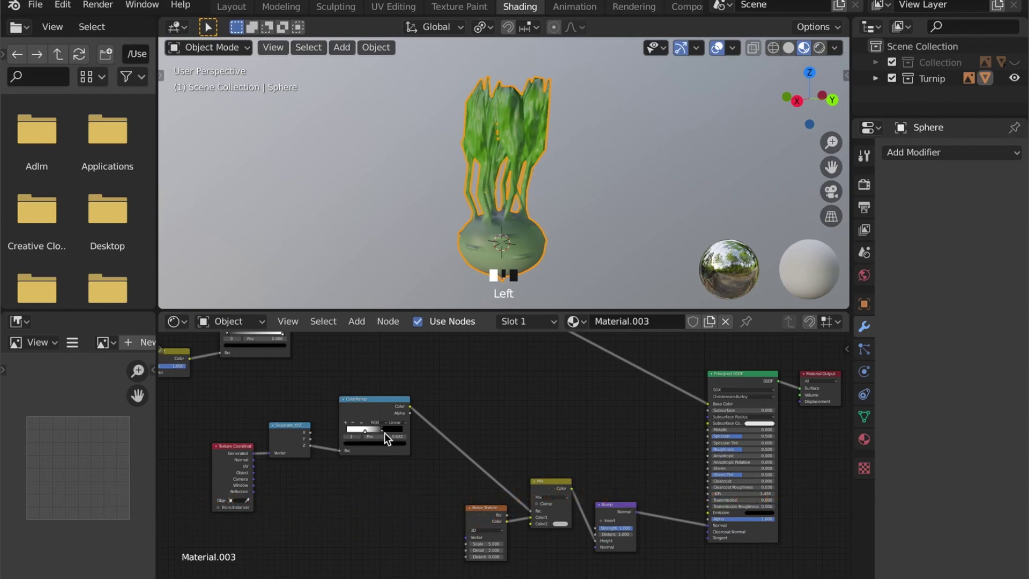
{"action": "scroll", "coordinate": [587, 166], "scroll_direction": "up", "scroll_amount": 3}
{"action": "middle_click_drag", "start_coordinate": [581, 179], "coordinate": [652, 168]}
{"action": "scroll", "coordinate": [652, 168], "scroll_direction": "down", "scroll_amount": 3}
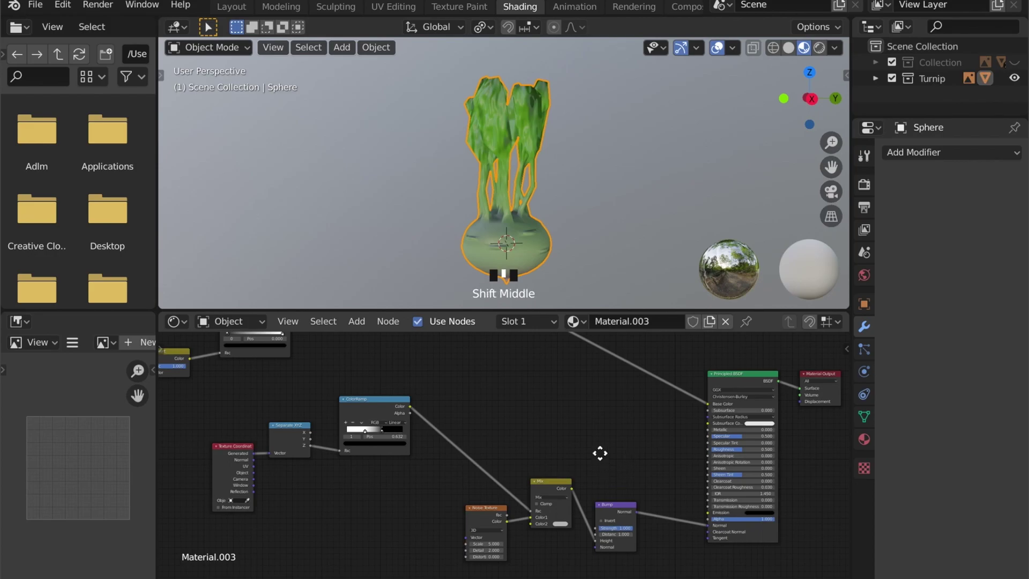
{"action": "middle_click_drag", "start_coordinate": [599, 453], "coordinate": [601, 448], "text": "shift"}
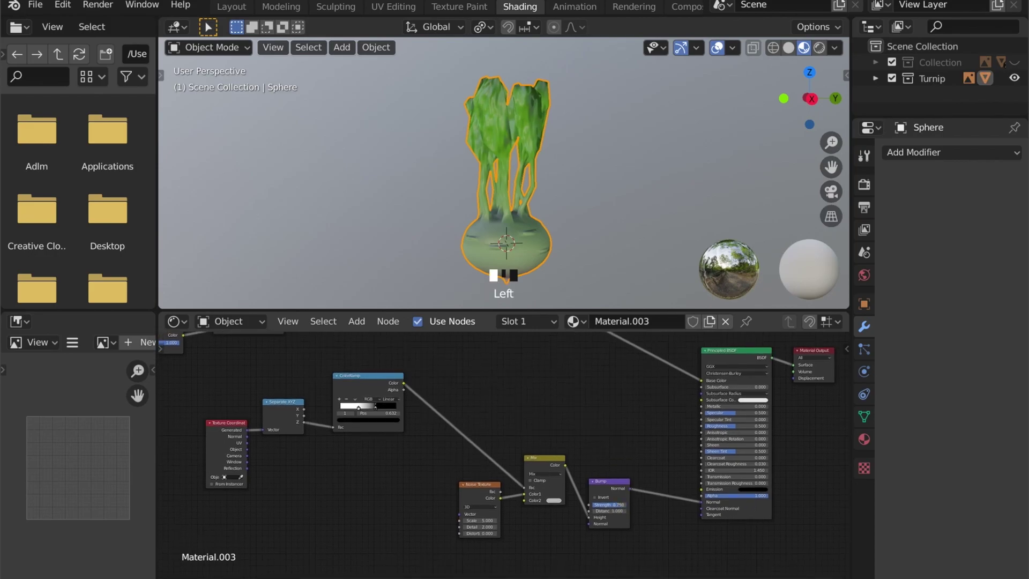
Deselect the kohlrabi, inspect its shading from several sides, and raise the Principled BSDF Roughness
{"action": "left_click", "coordinate": [584, 187]}
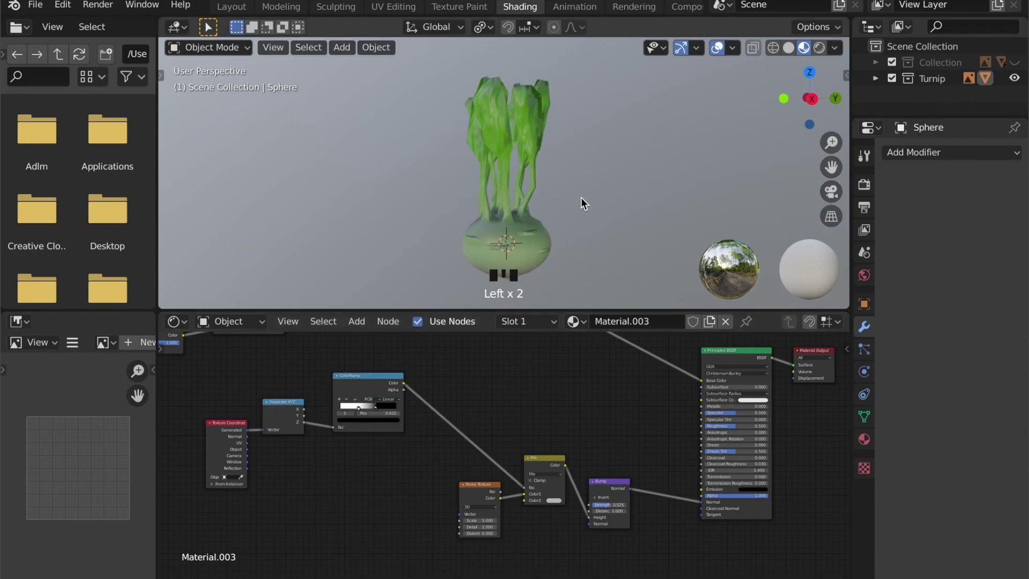
{"action": "middle_click_drag", "start_coordinate": [581, 197], "coordinate": [244, 194]}
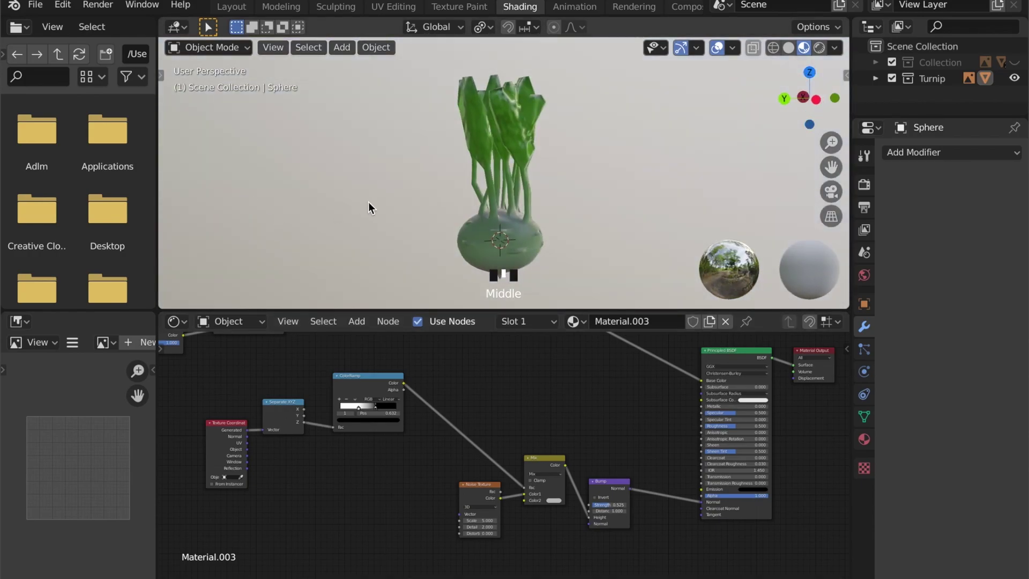
{"action": "middle_click_drag", "start_coordinate": [369, 208], "coordinate": [662, 246]}
{"action": "scroll", "coordinate": [816, 430], "scroll_direction": "up", "scroll_amount": 4}
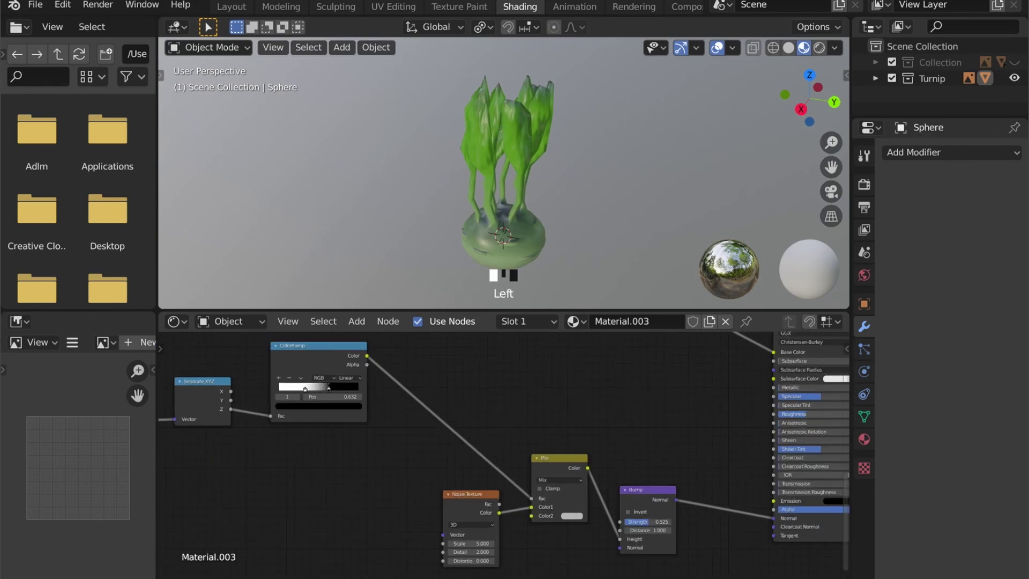
{"action": "left_click_drag", "start_coordinate": [797, 414], "coordinate": [827, 414]}
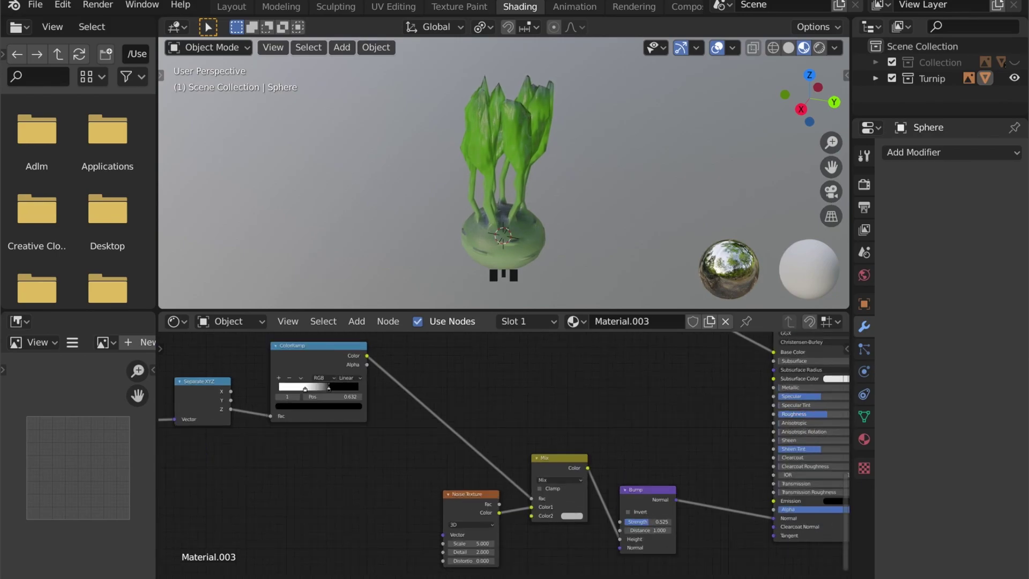
{"action": "middle_click_drag", "start_coordinate": [584, 415], "coordinate": [574, 340]}
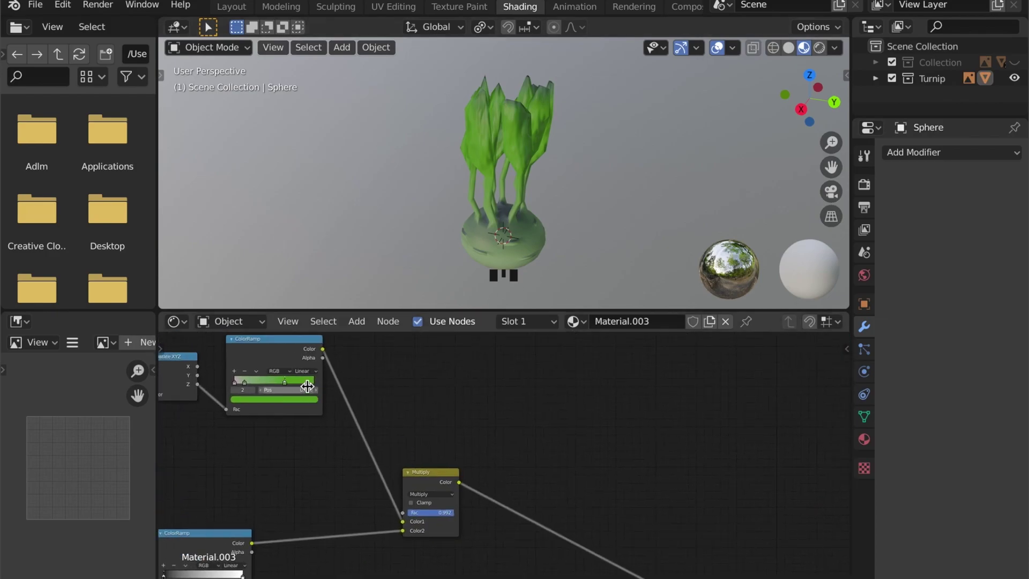
{"action": "left_click", "coordinate": [289, 406]}
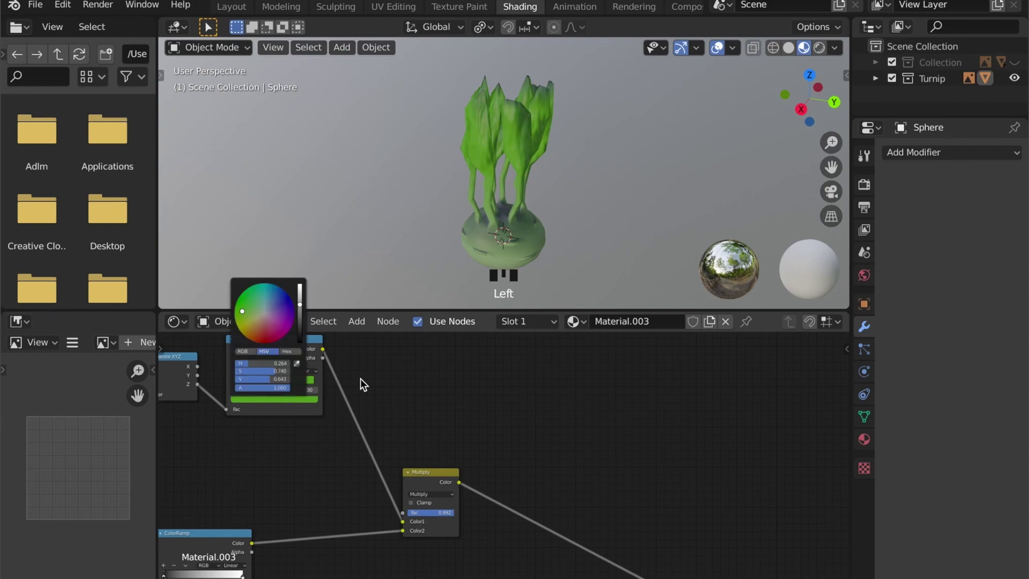
{"action": "left_click", "coordinate": [305, 400]}
{"action": "scroll", "coordinate": [518, 378], "scroll_direction": "down", "scroll_amount": 5}
{"action": "scroll", "coordinate": [547, 226], "scroll_direction": "down", "scroll_amount": 3}
View the finished kohlrabi in the Modeling workspace with Material Preview shading in Object Mode
{"action": "middle_click_drag", "start_coordinate": [547, 226], "coordinate": [465, 168]}
{"action": "left_click", "coordinate": [294, 7]}
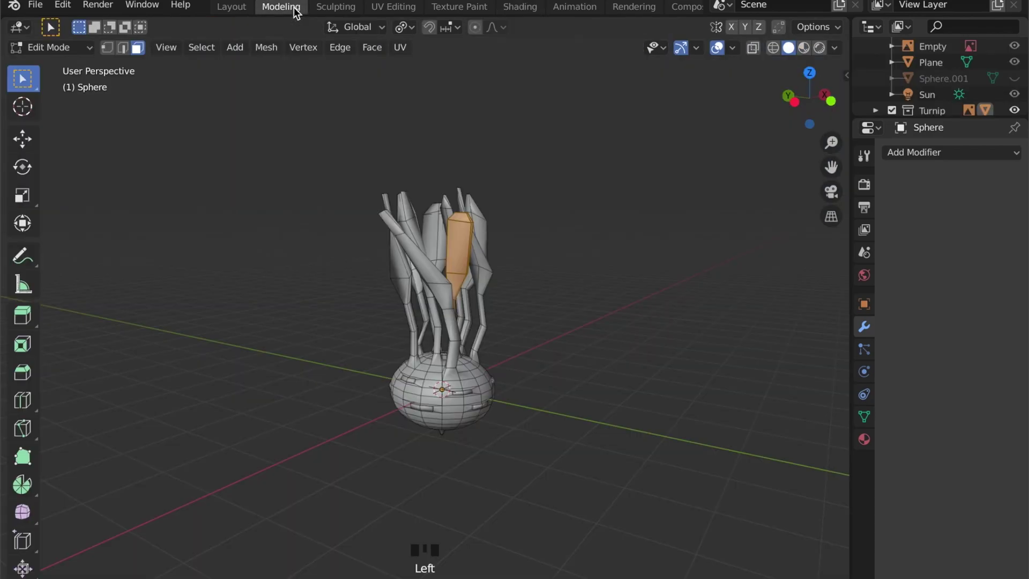
{"action": "left_click", "coordinate": [803, 47]}
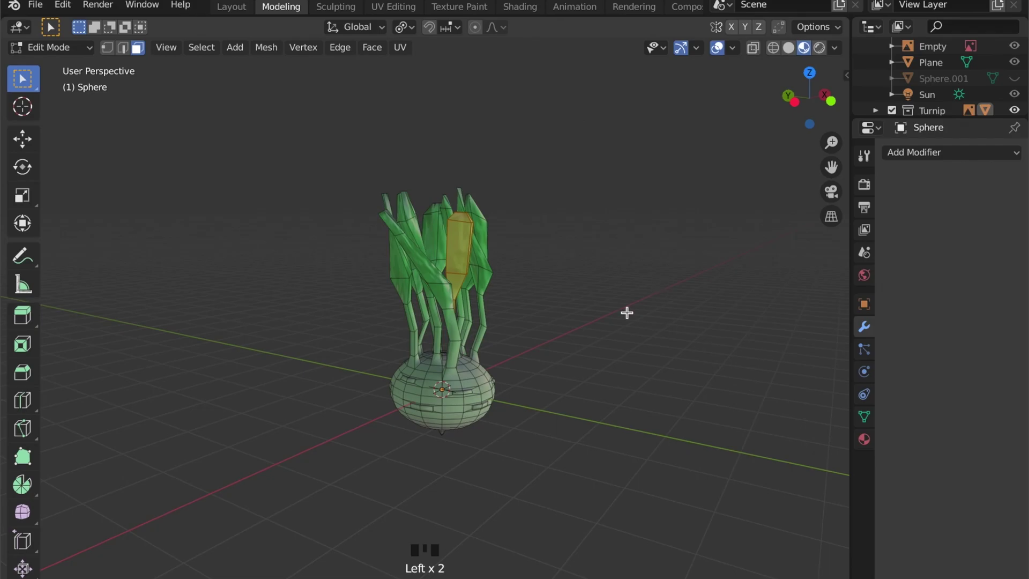
{"action": "key", "text": "Tab"}
{"action": "middle_click_drag", "start_coordinate": [601, 362], "coordinate": [409, 351]}
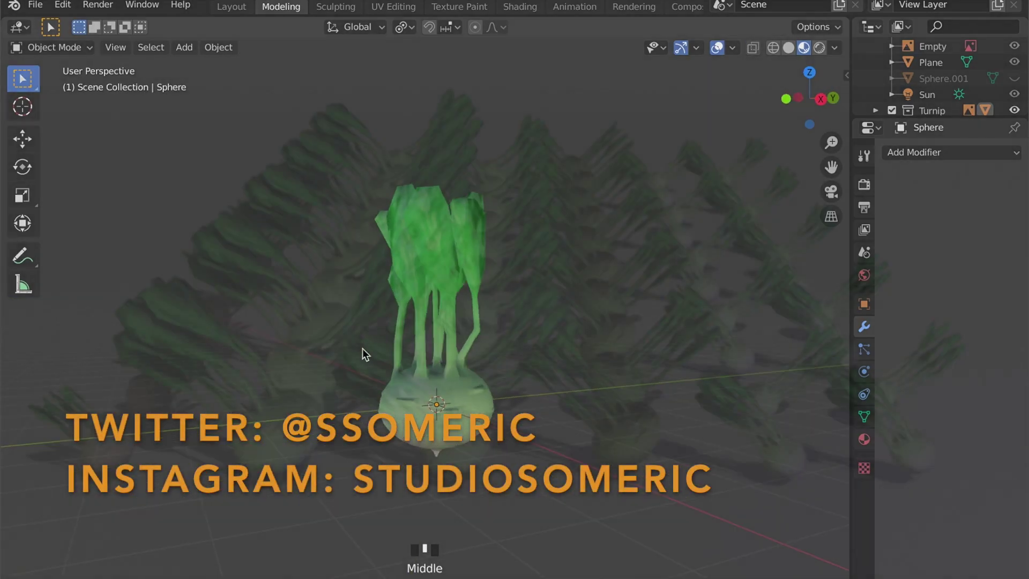